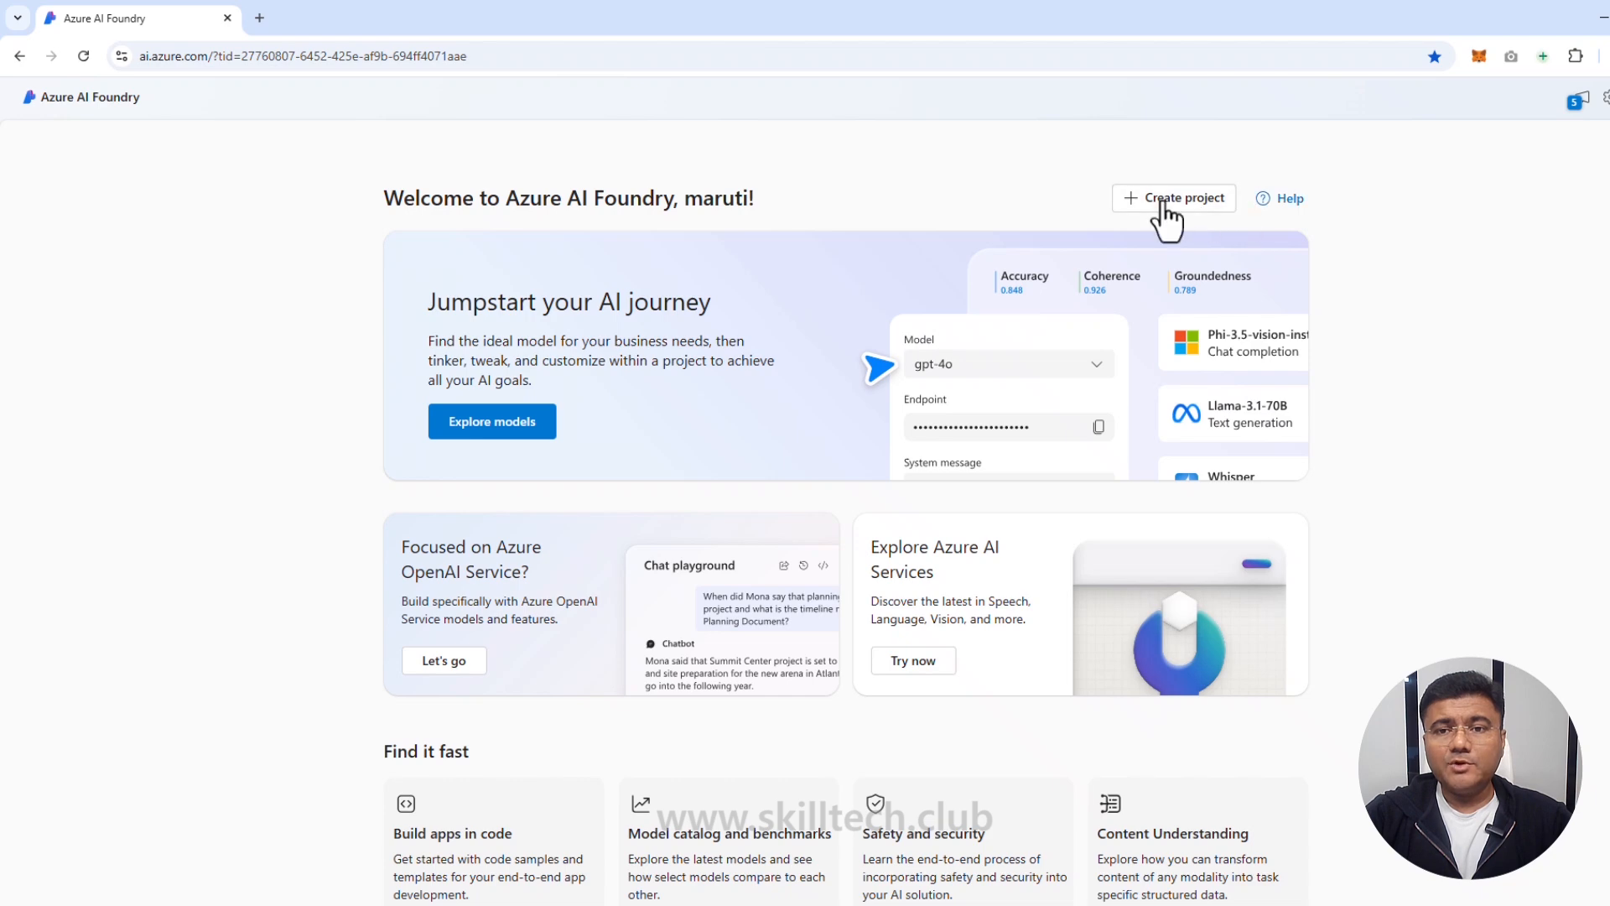
Step: Start a new project, change its name to end in NER_LLM-1001, and choose to customize it
click(1163, 204)
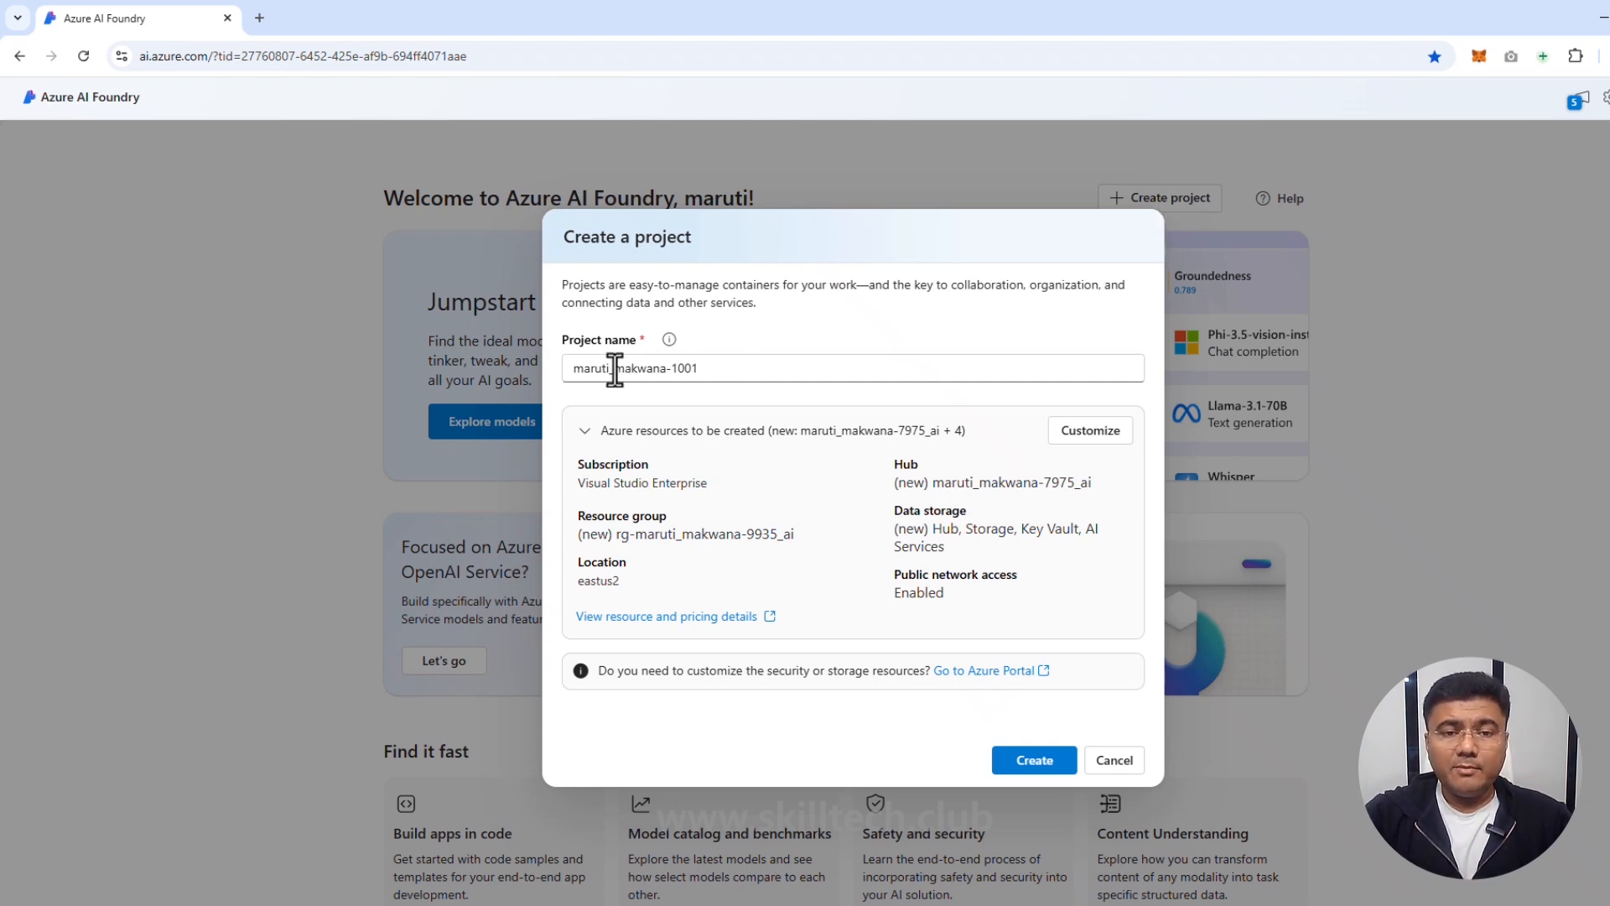
drag(614, 369, 665, 369)
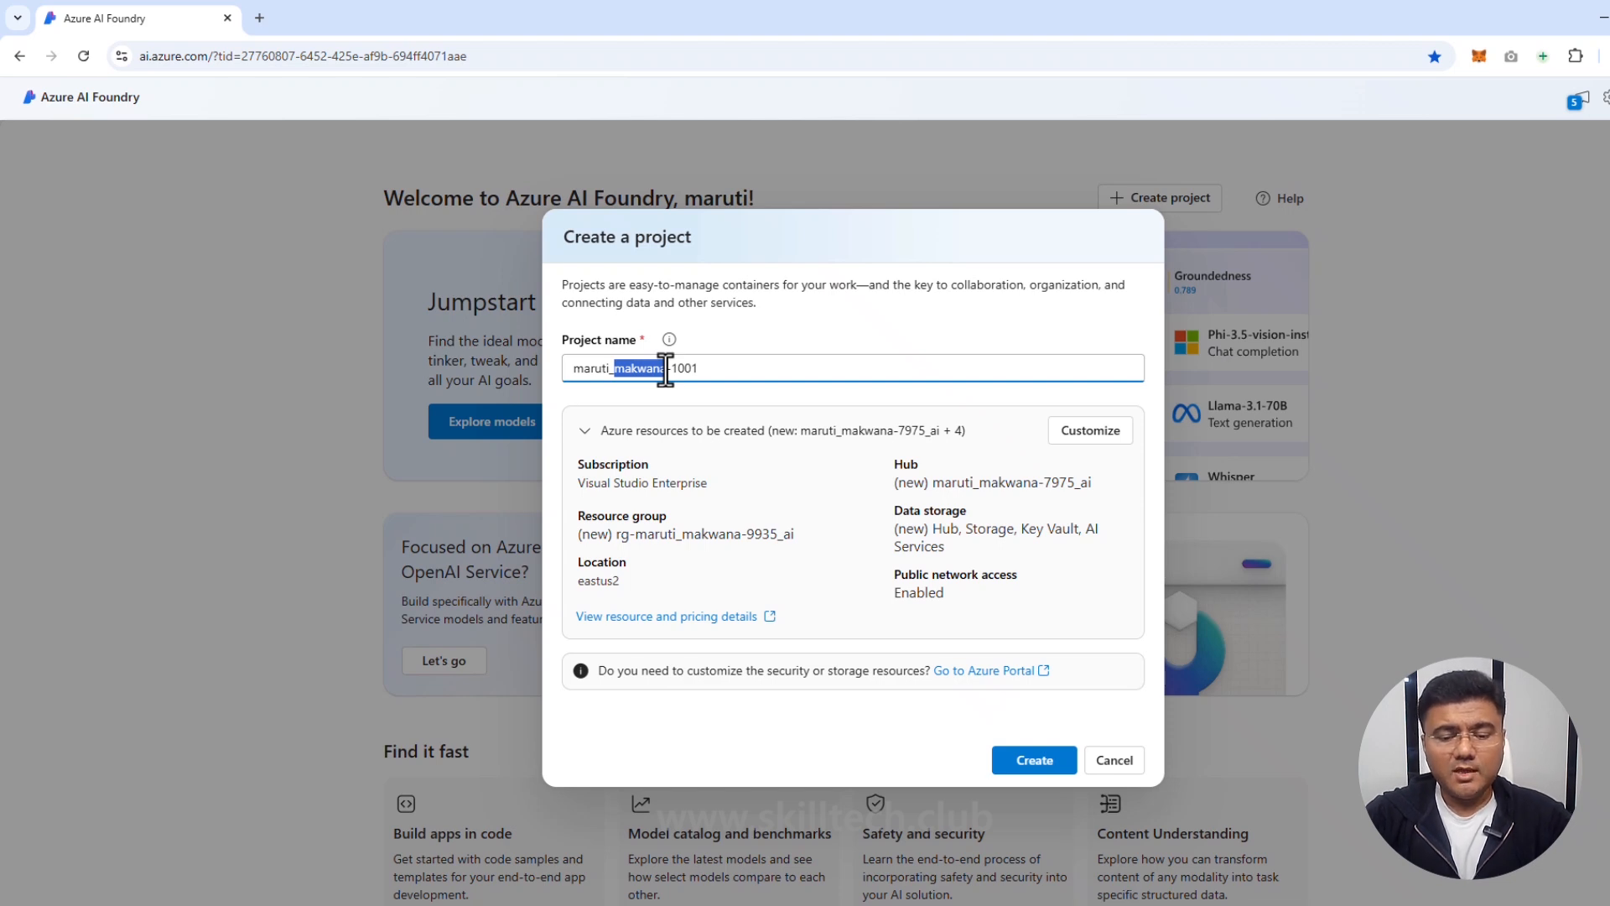
text(NER)
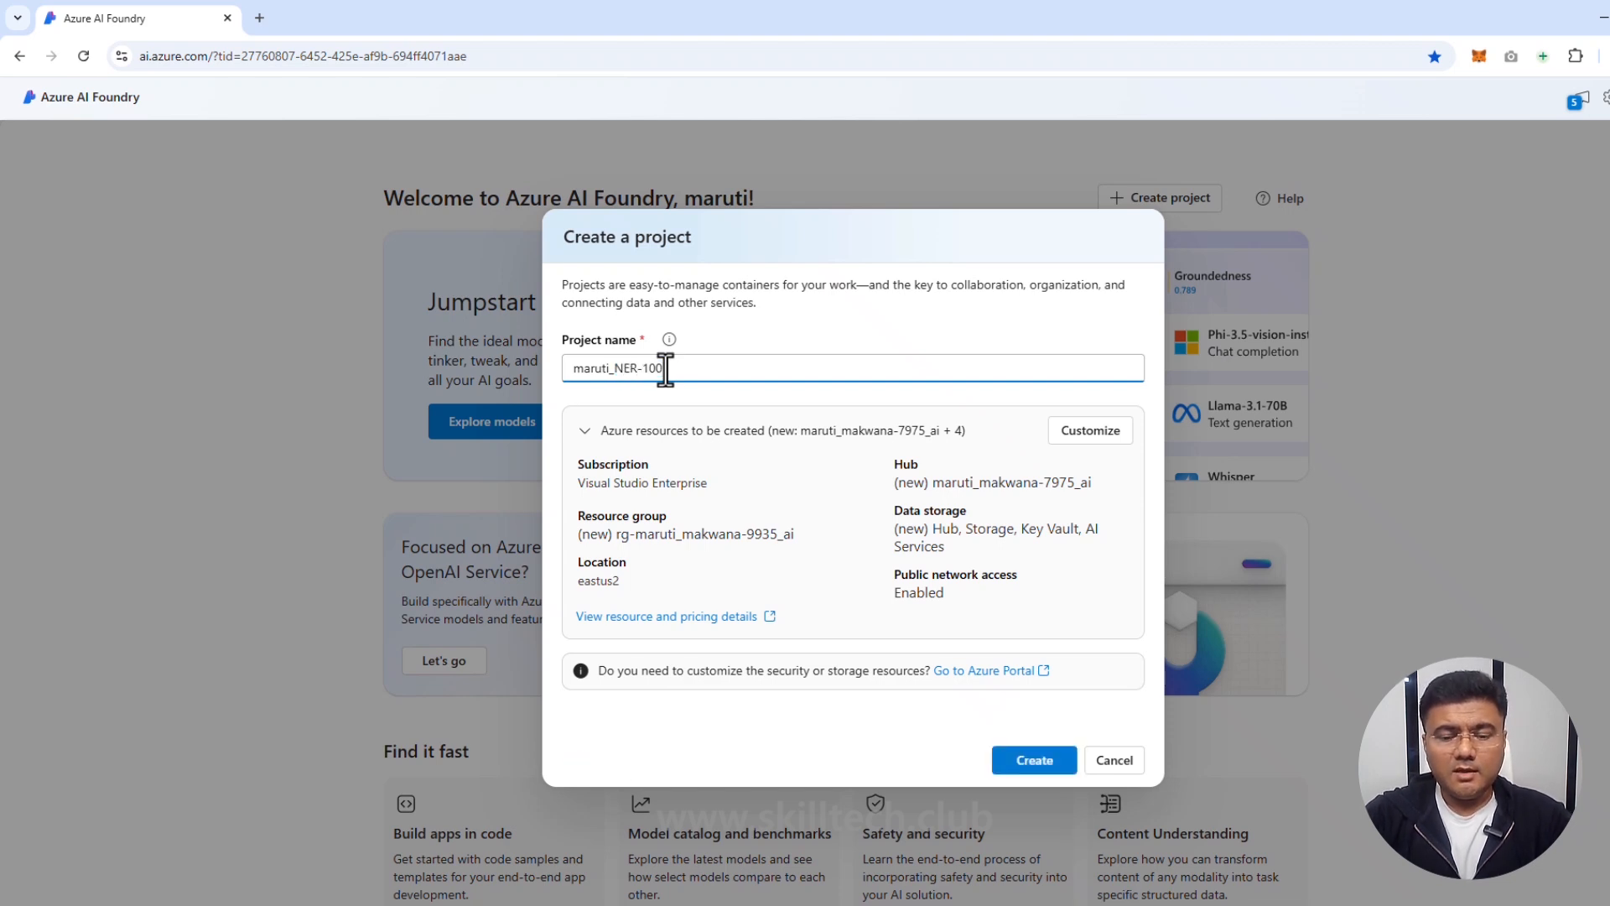
text(_LLM)
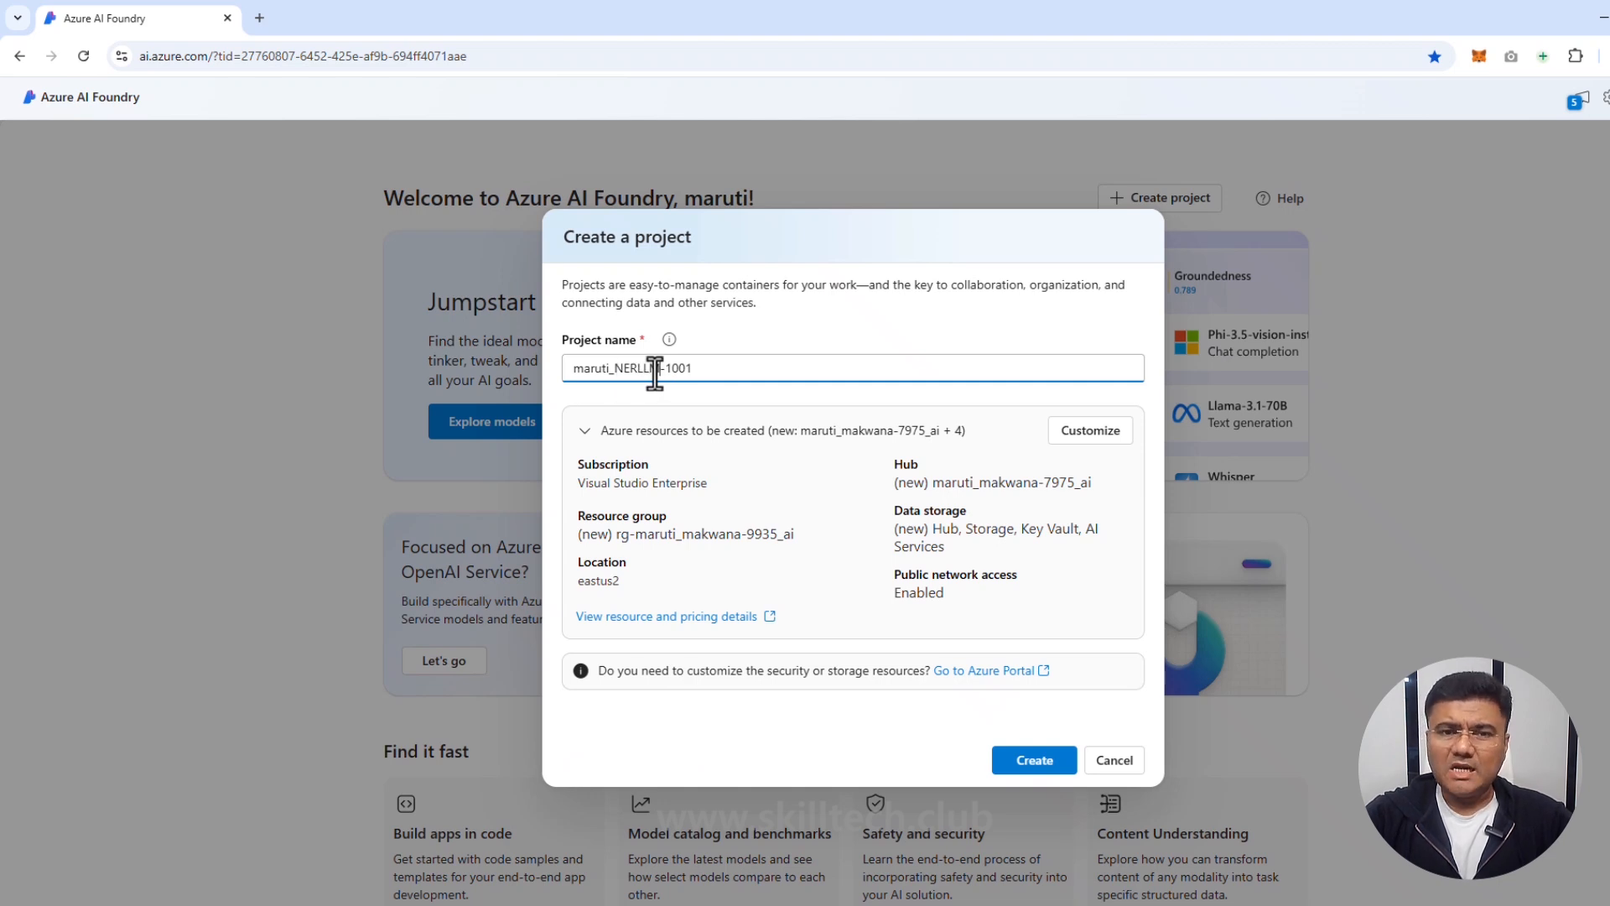
click(1089, 432)
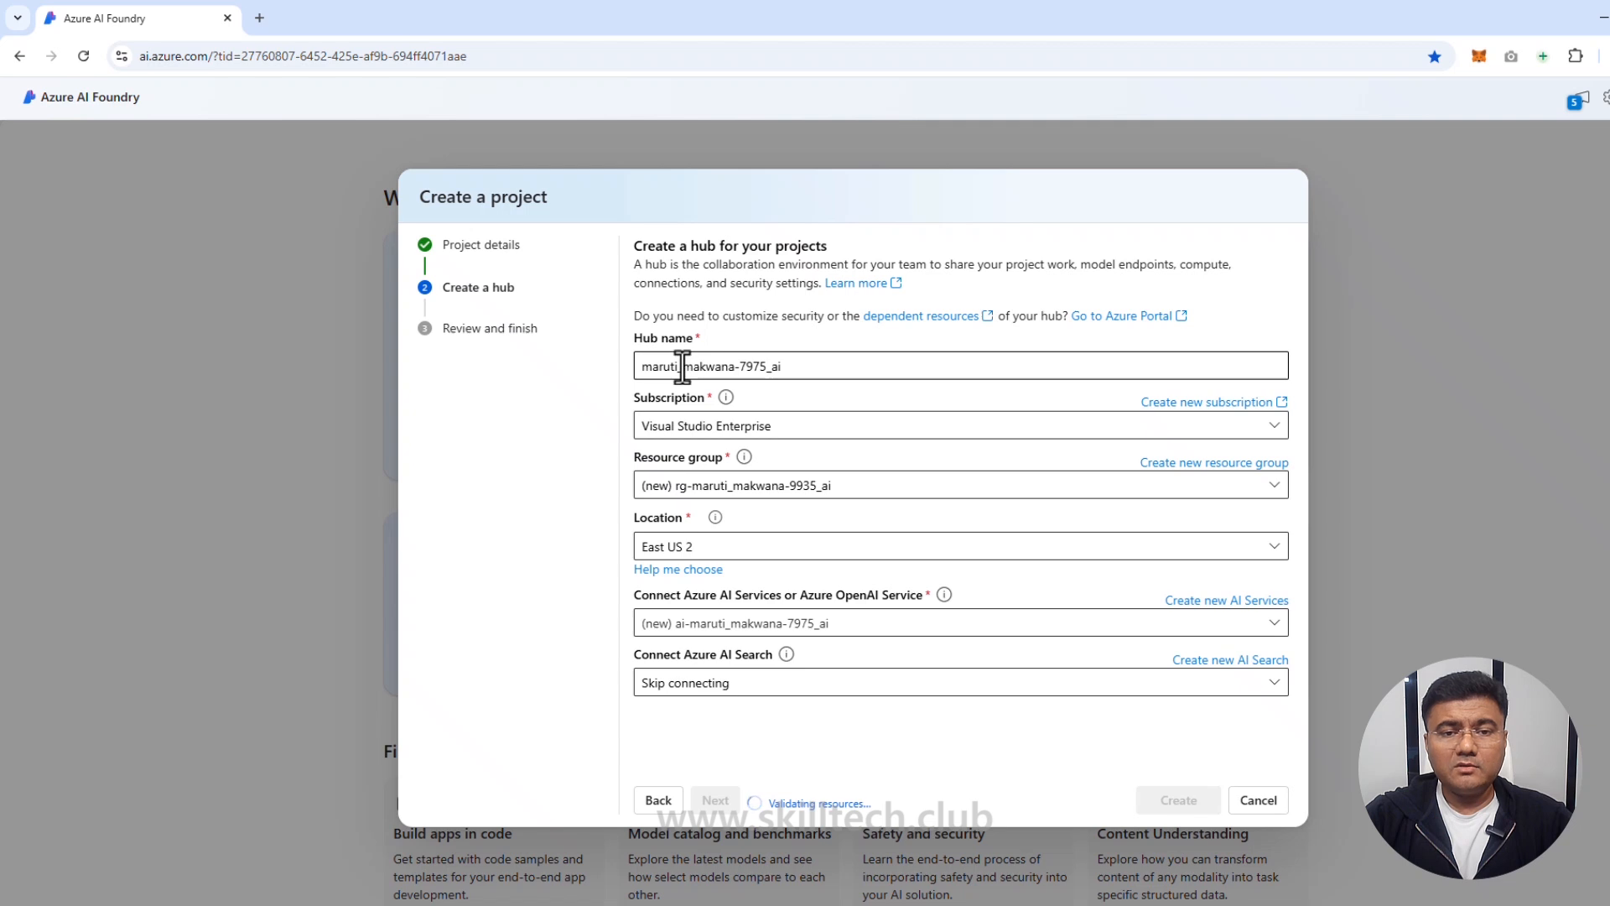
Step: Rename the hub to include HubNER, set its location to East US, and continue to review
drag(681, 367, 732, 369)
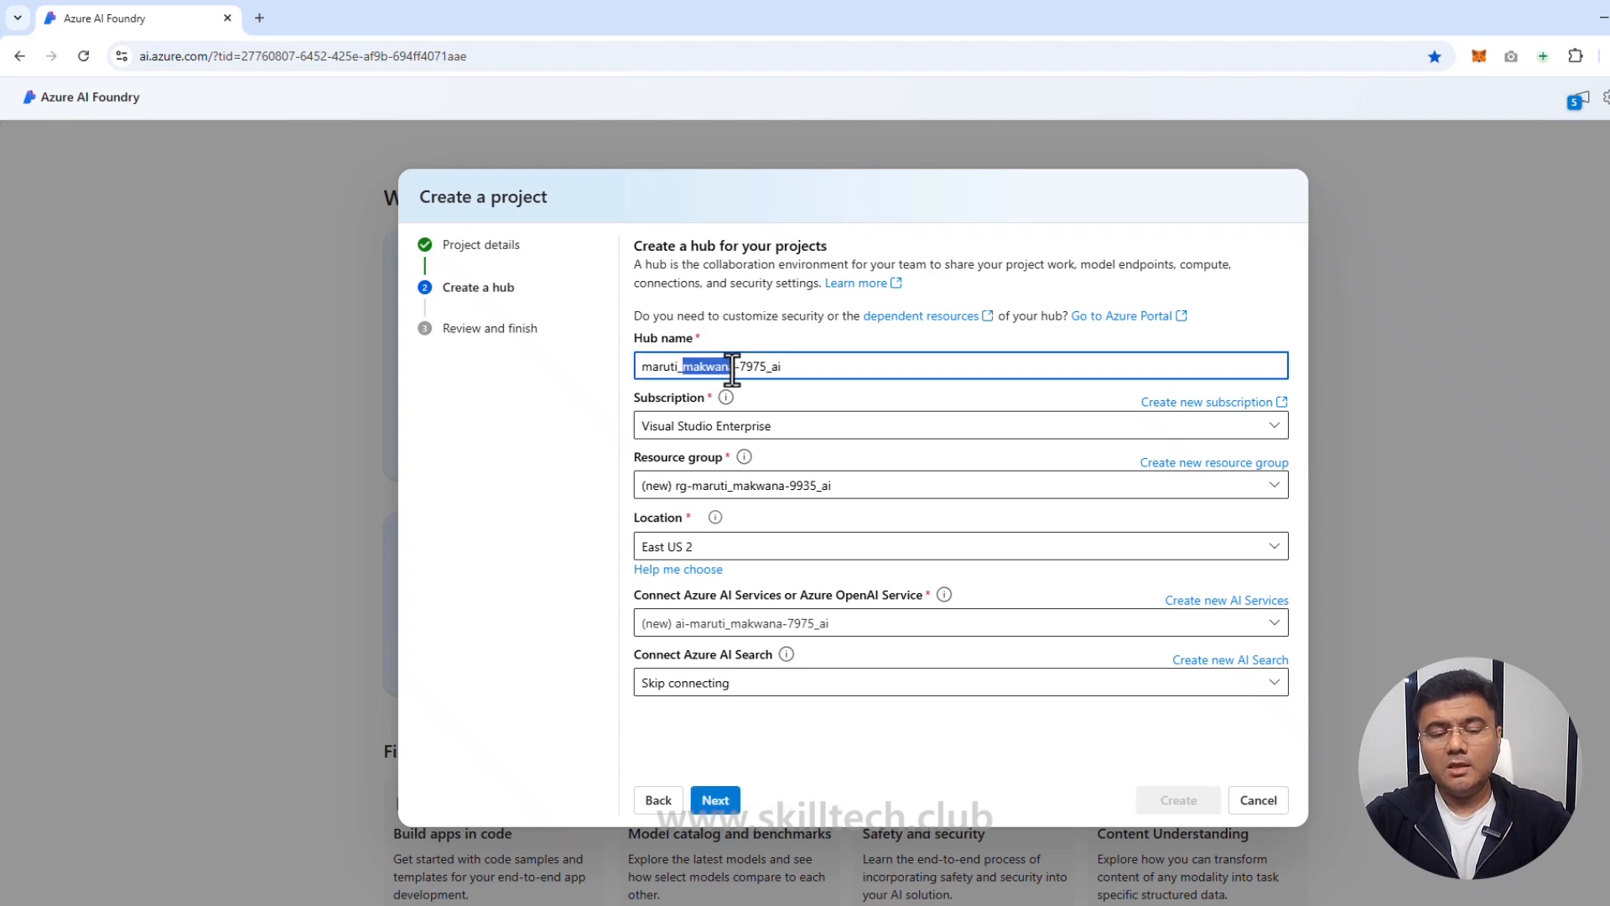
text(Hu)
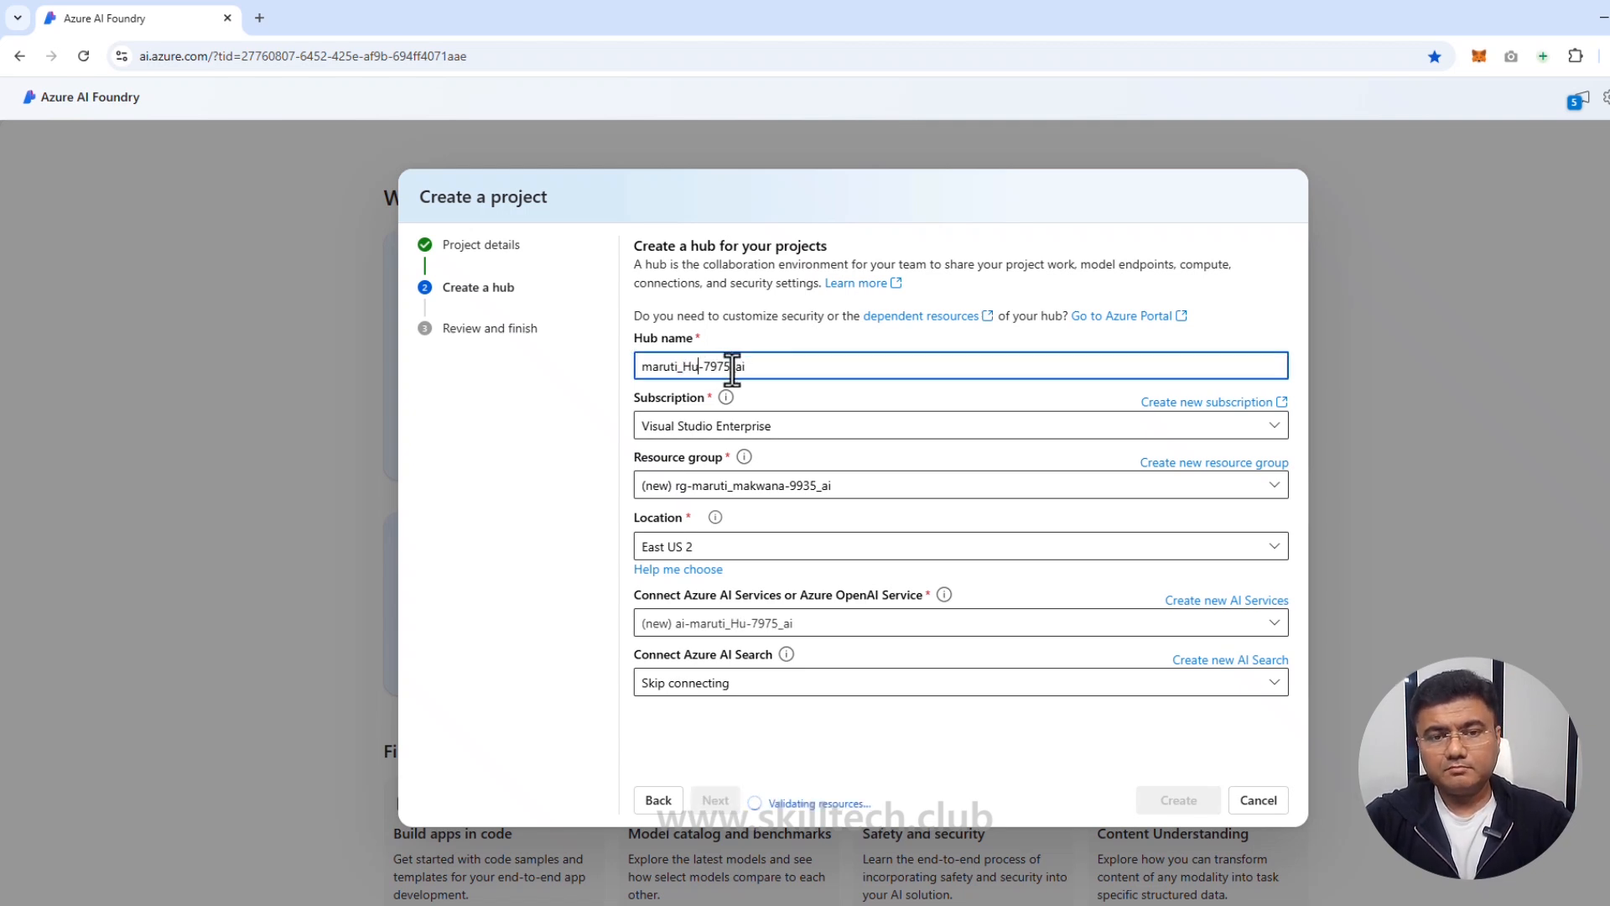
text(bNER)
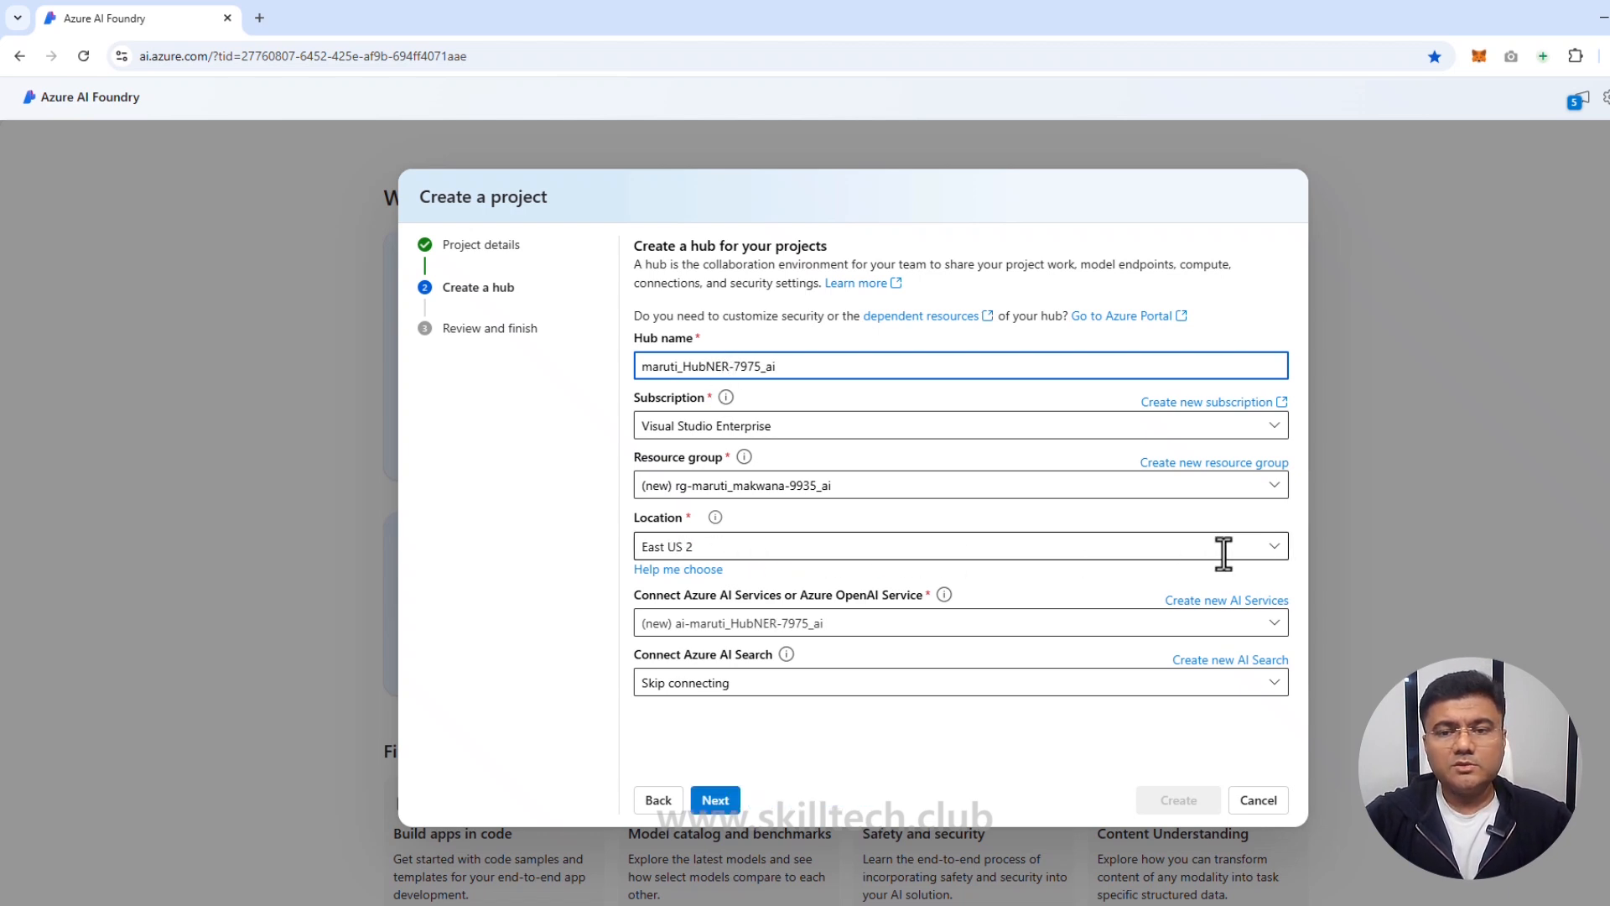
click(1274, 552)
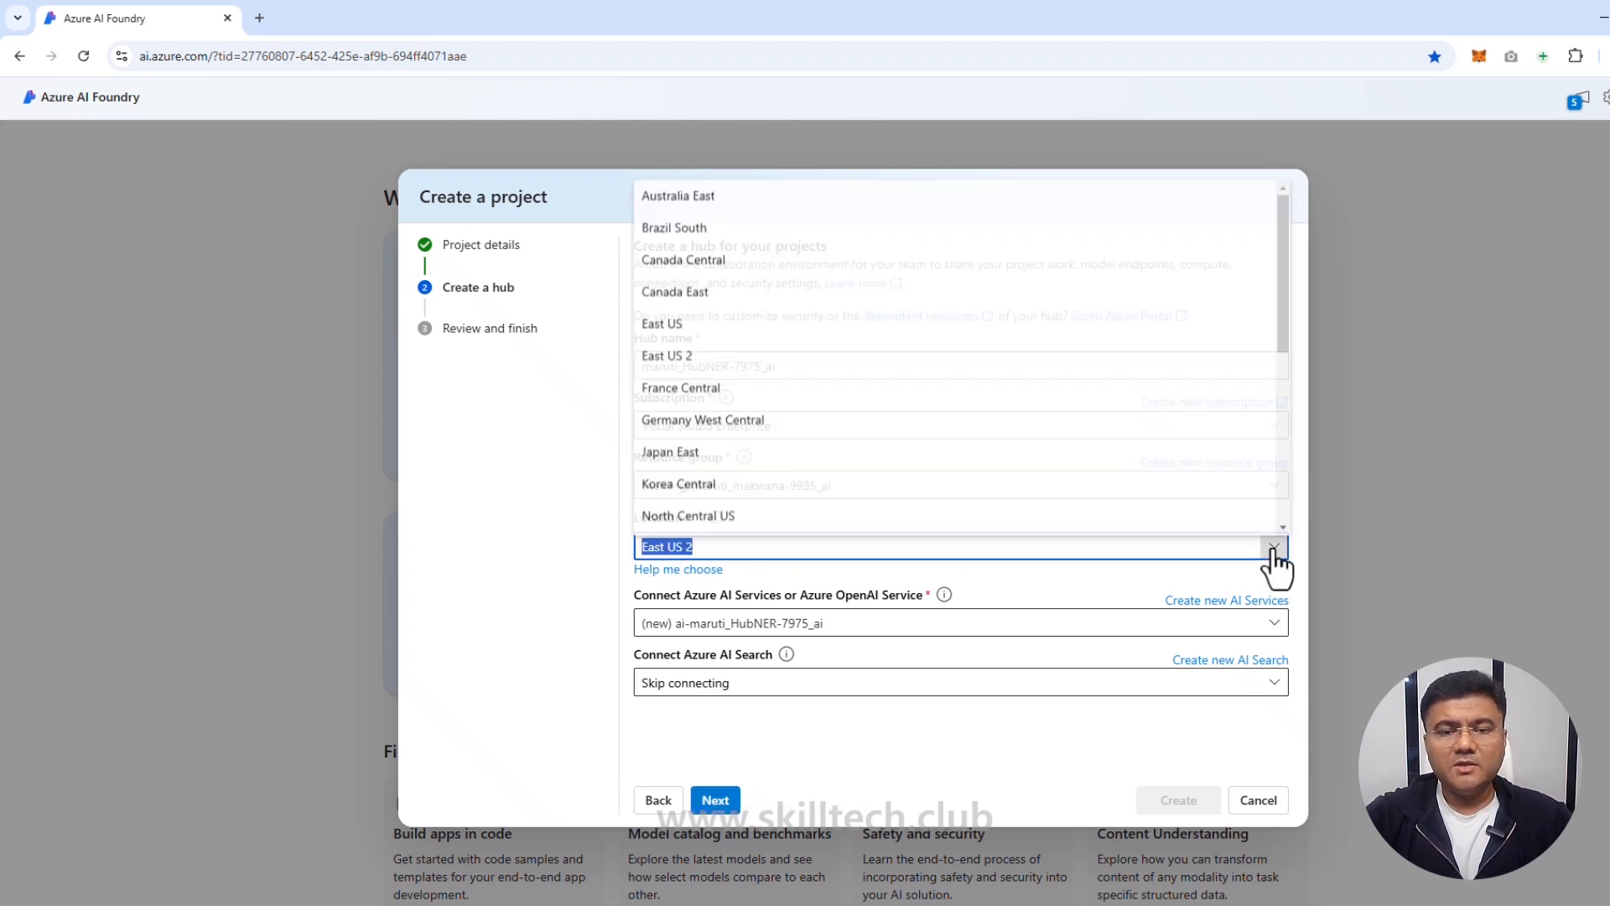
click(677, 323)
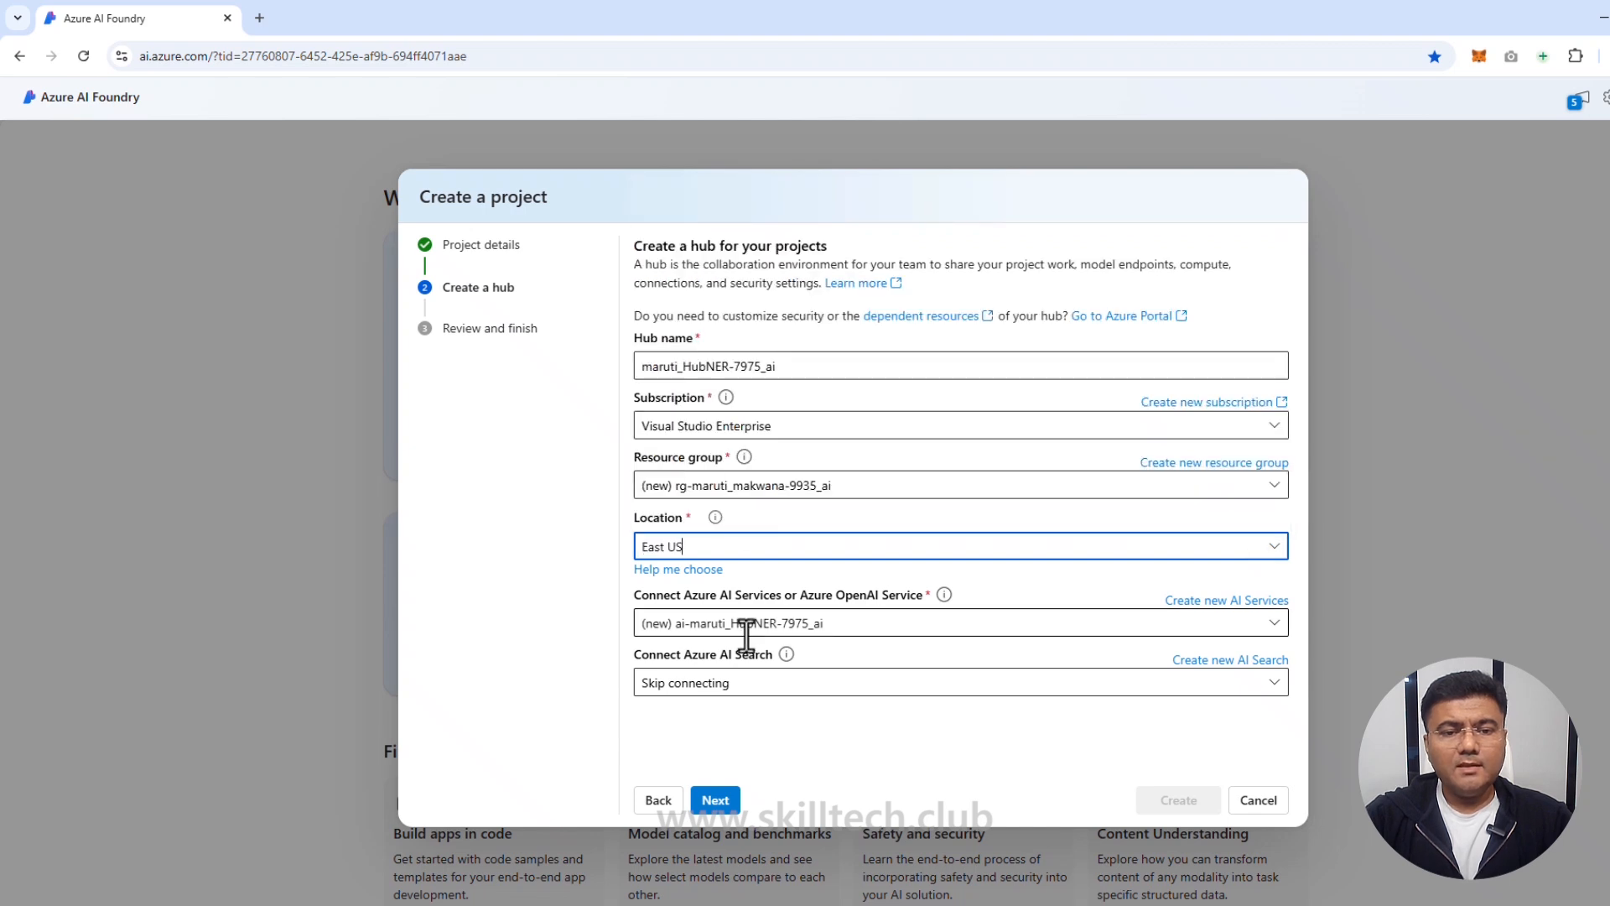
click(717, 800)
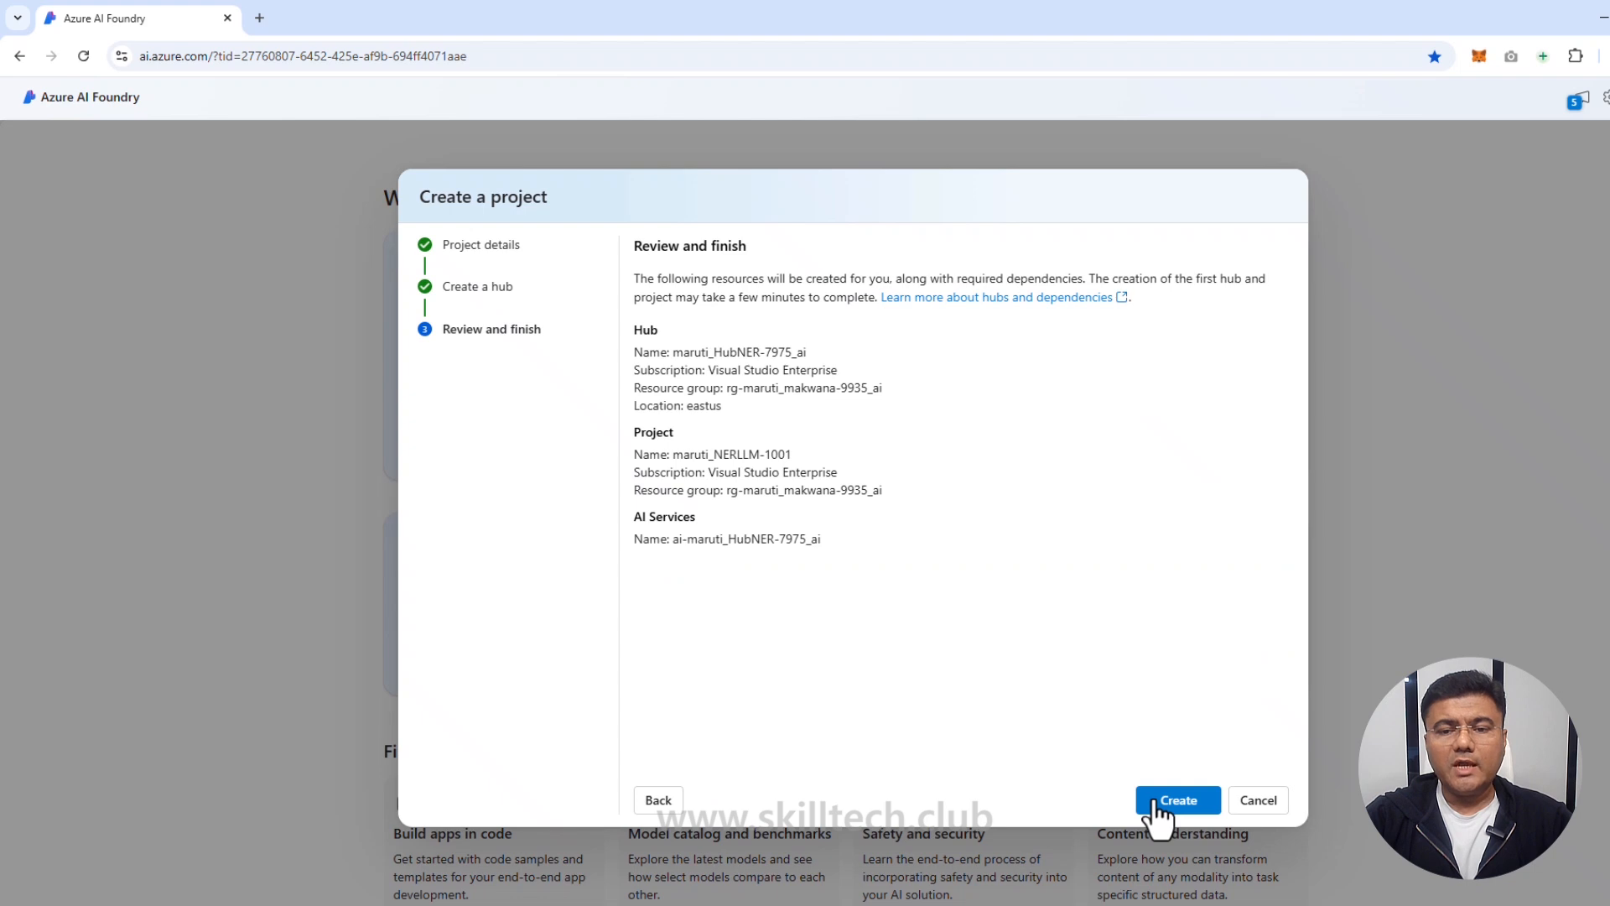
Step: Create the HubNER hub and NERLLM-1001 project in East US
click(1156, 802)
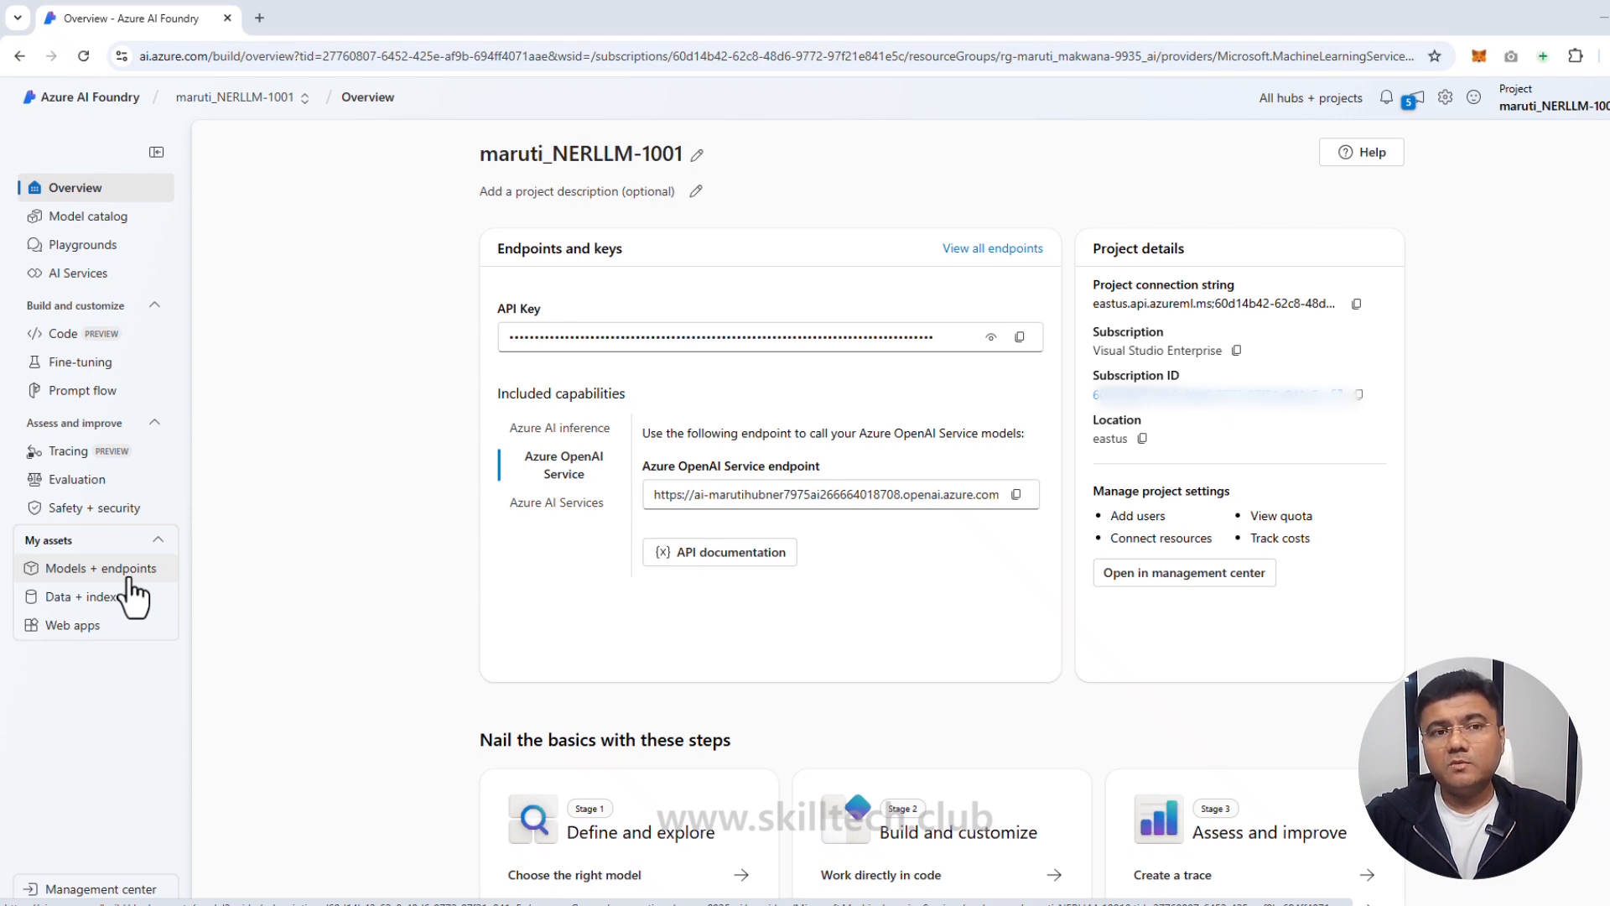
Step: Search the model catalog for gpt-35 and open the gpt-35-turbo-16k card
click(87, 223)
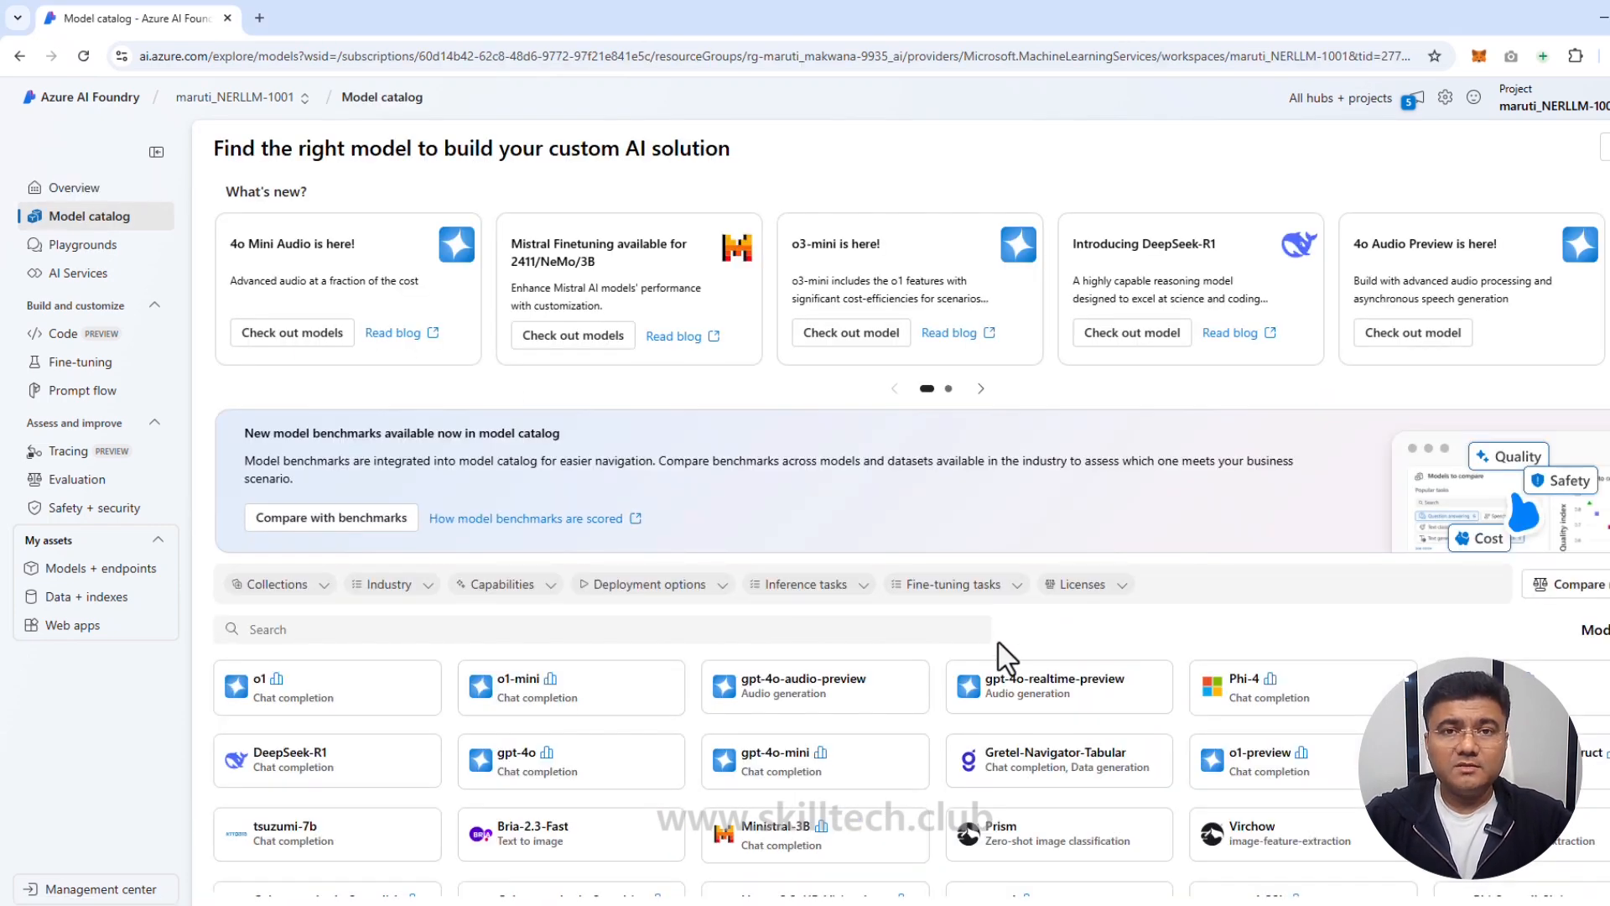
click(326, 631)
text(gp)
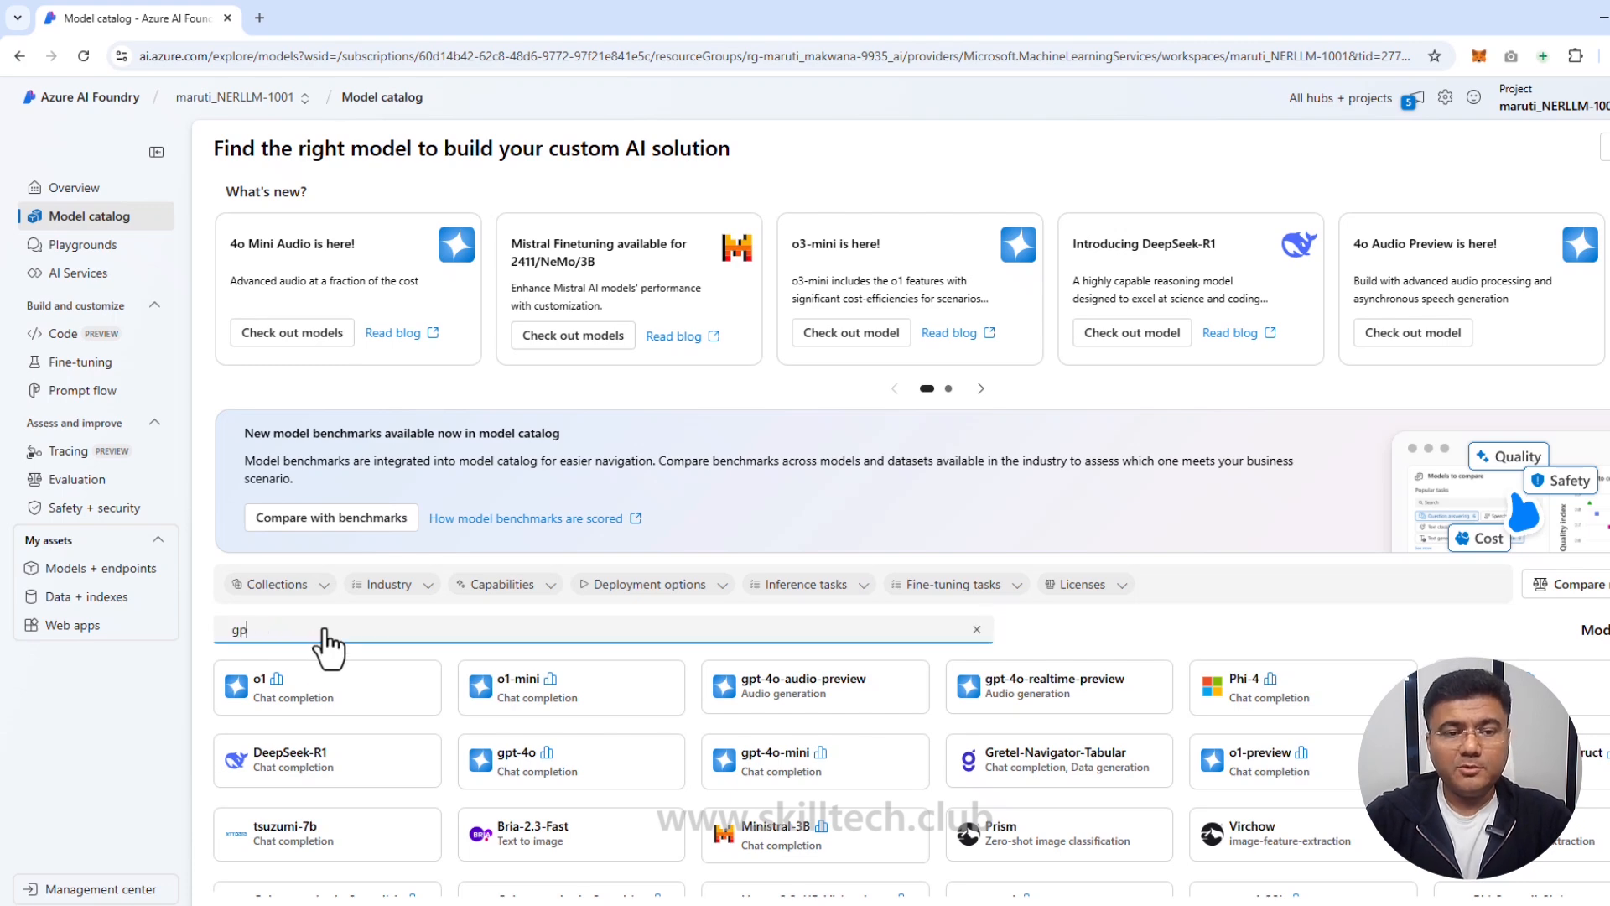
text(t-35)
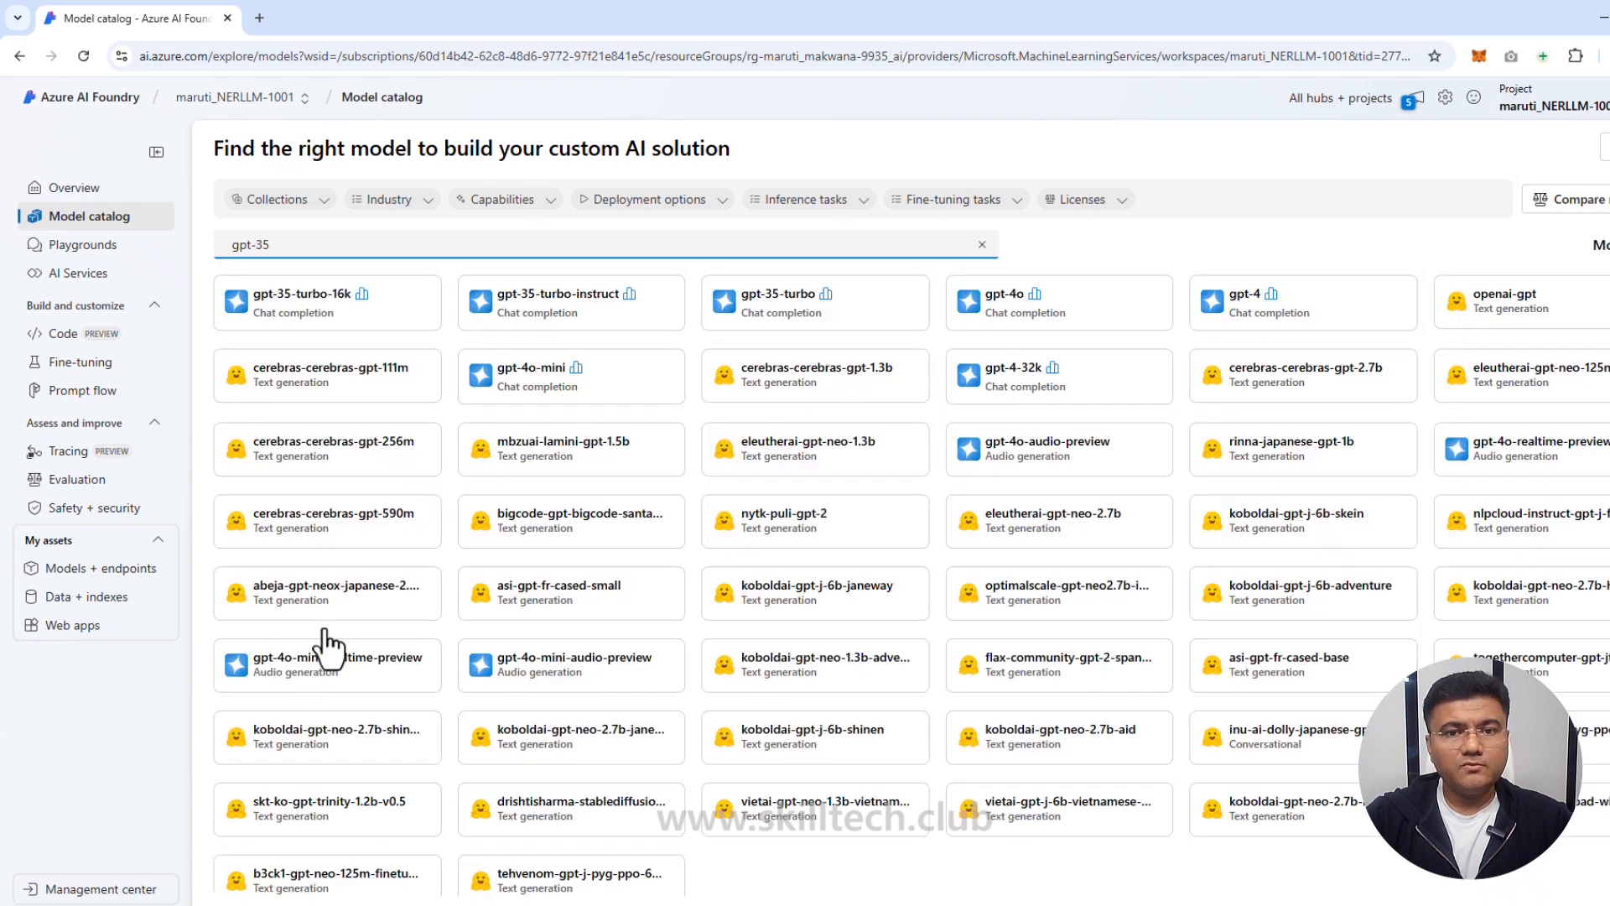
click(329, 323)
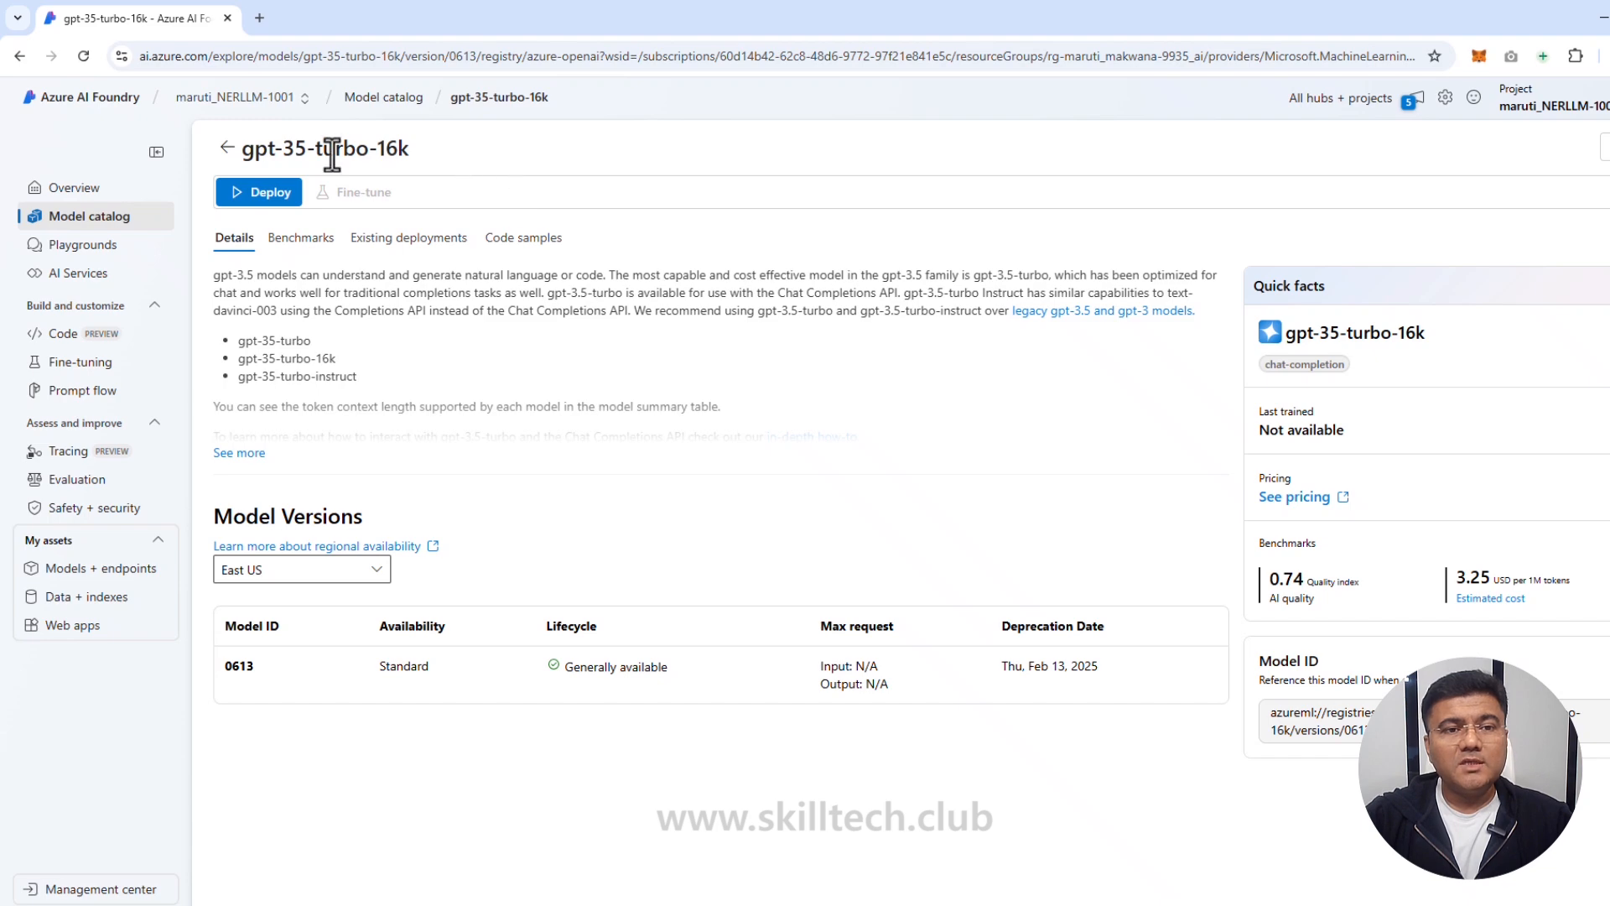
Step: Deploy gpt-35-turbo-16k with a 5K tokens-per-minute limit and dynamic quota switched off
click(267, 201)
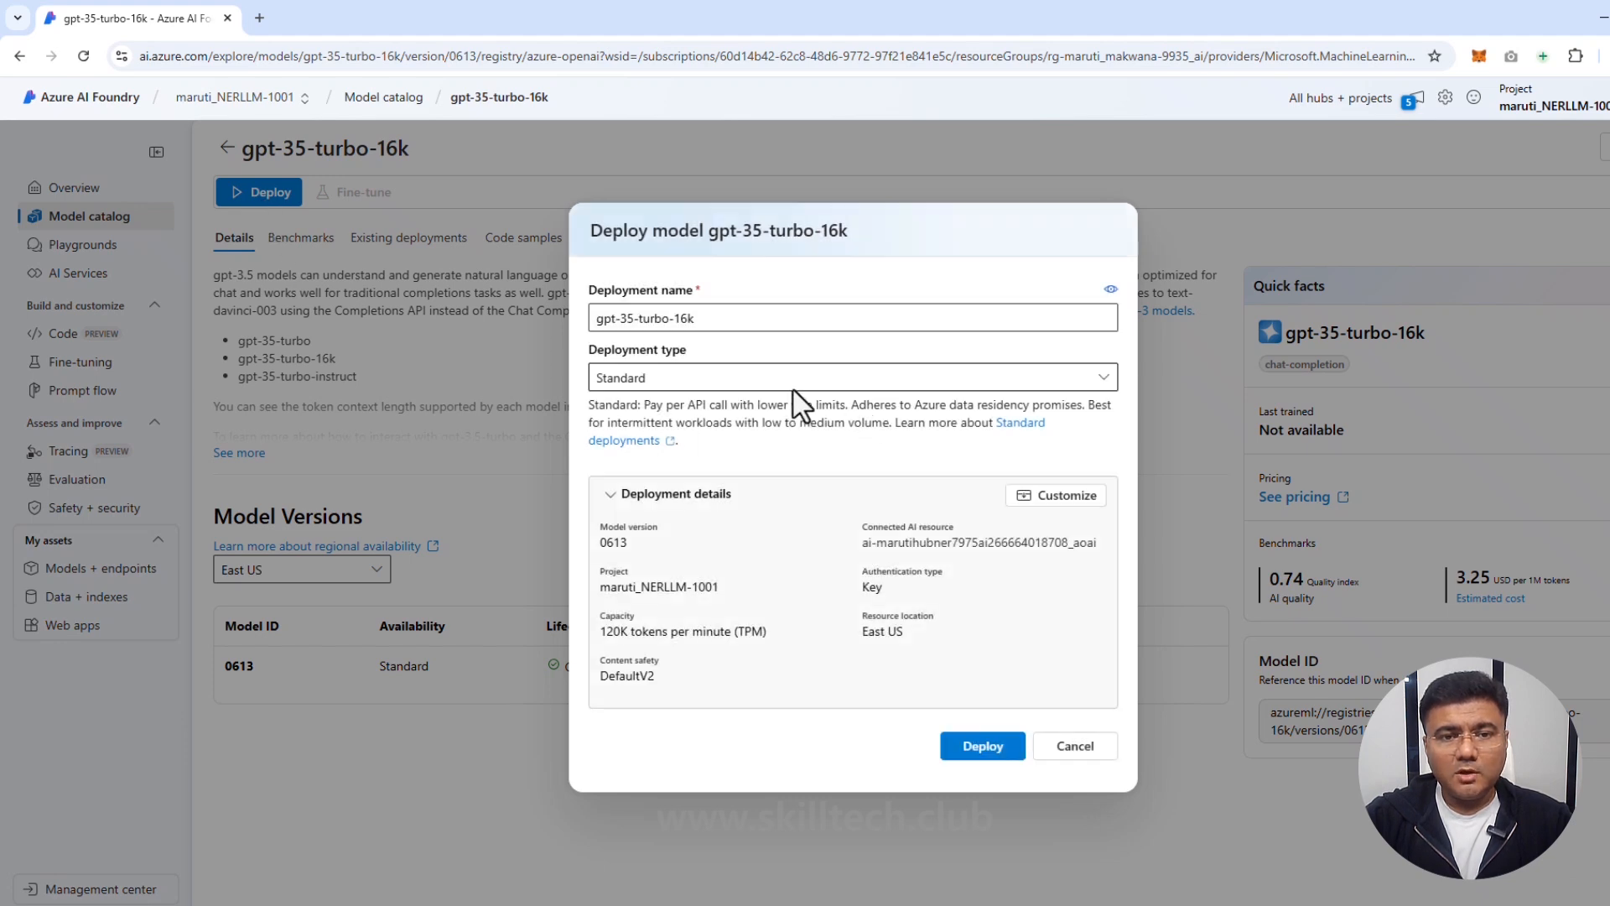
click(1076, 495)
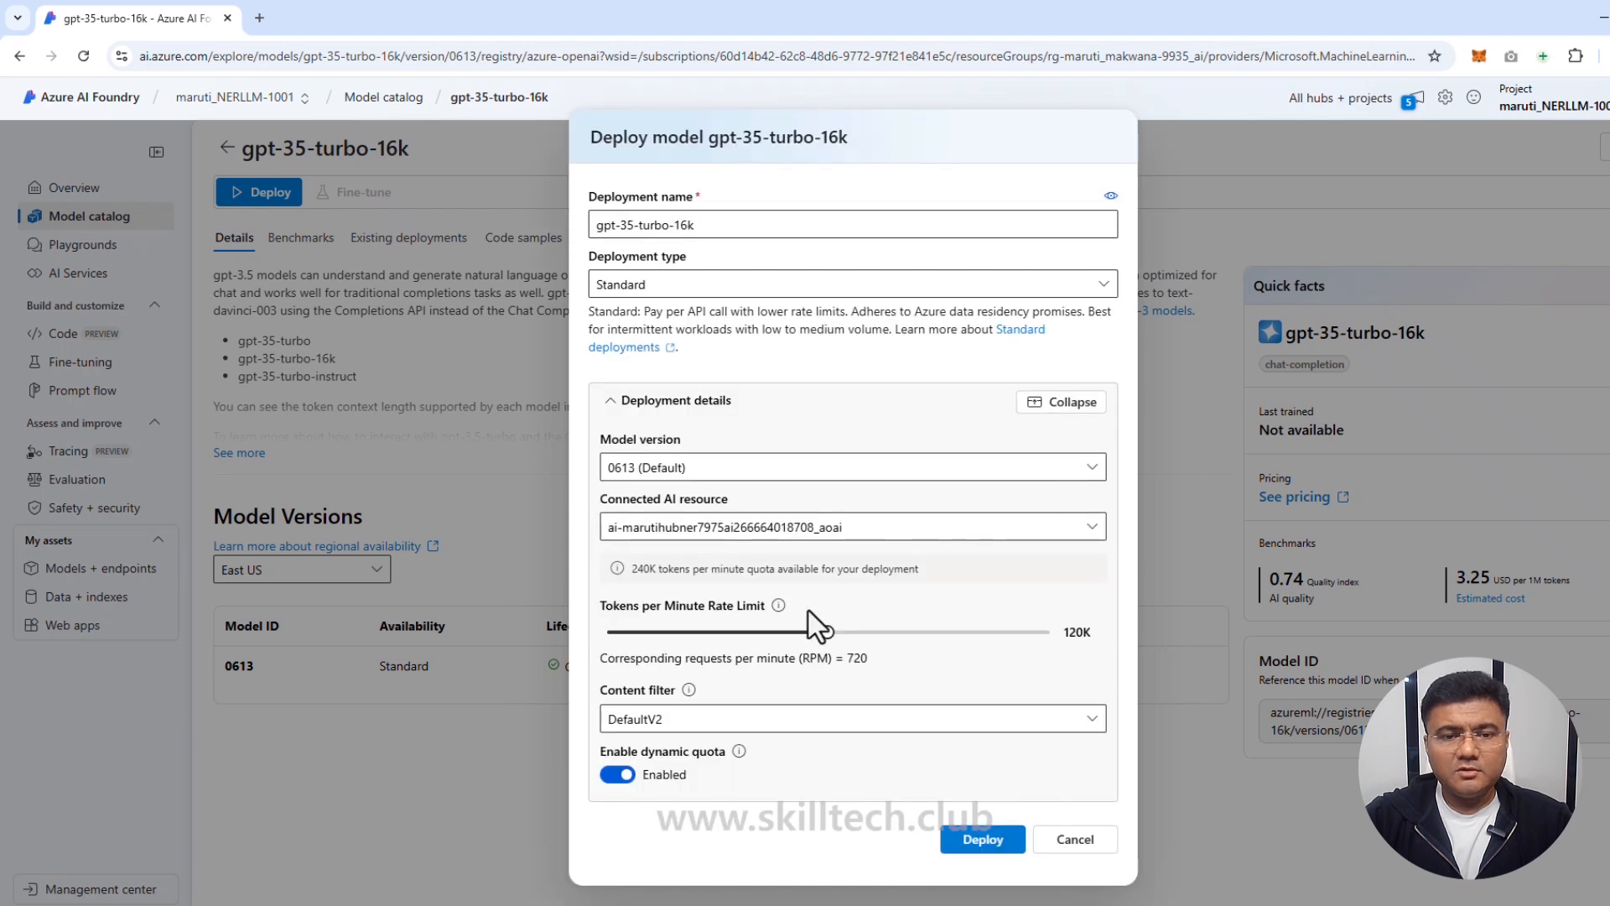
drag(828, 634, 614, 634)
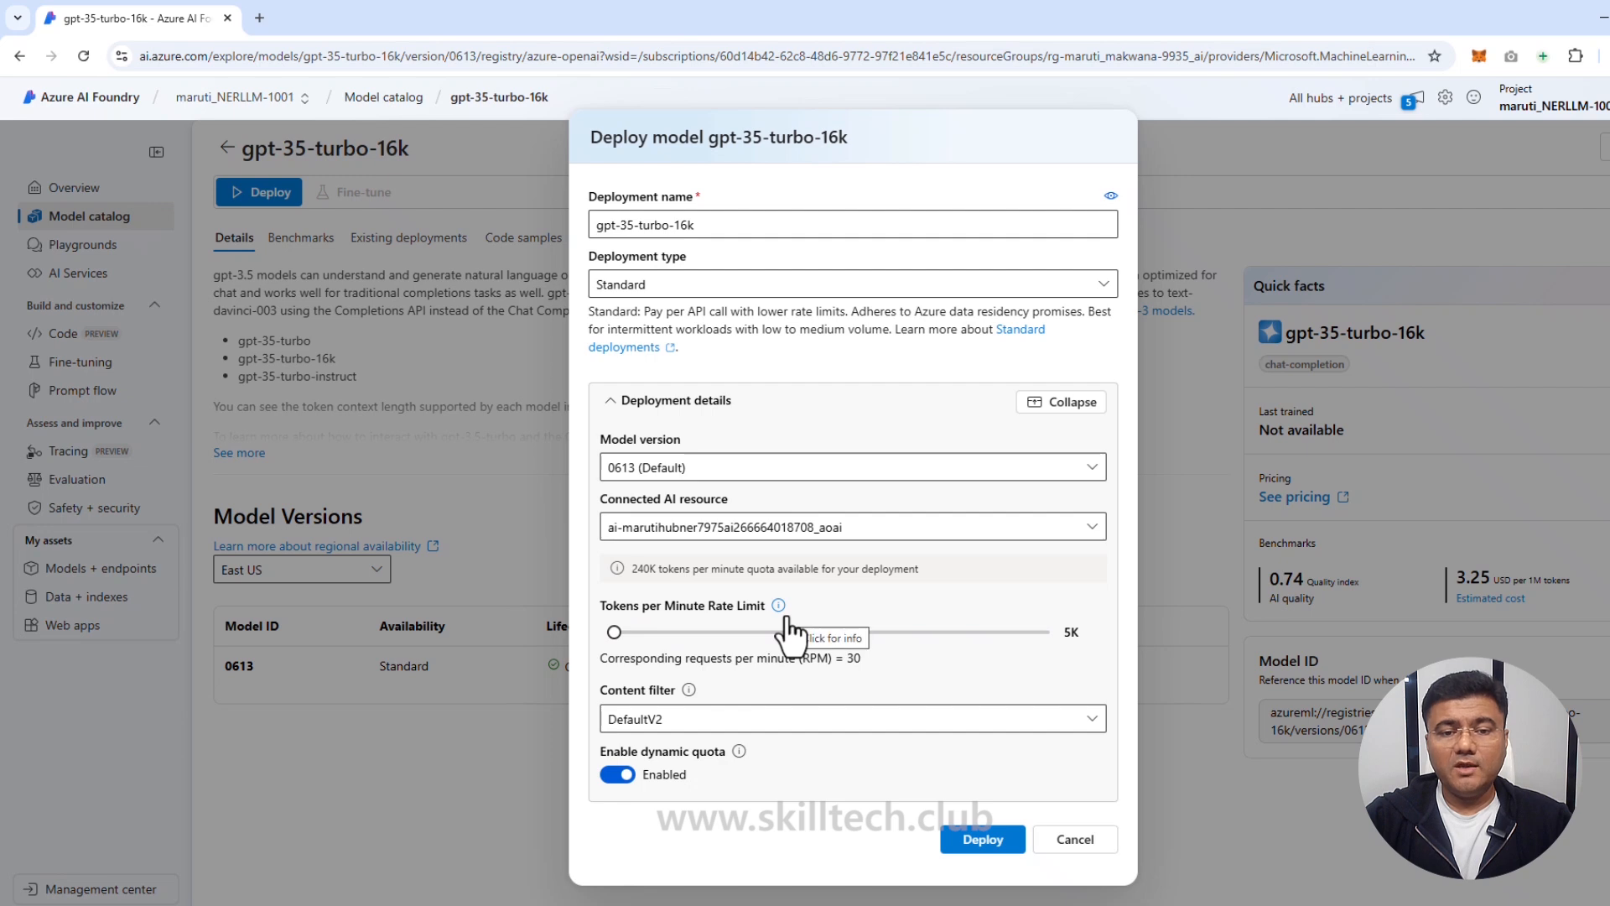
click(628, 774)
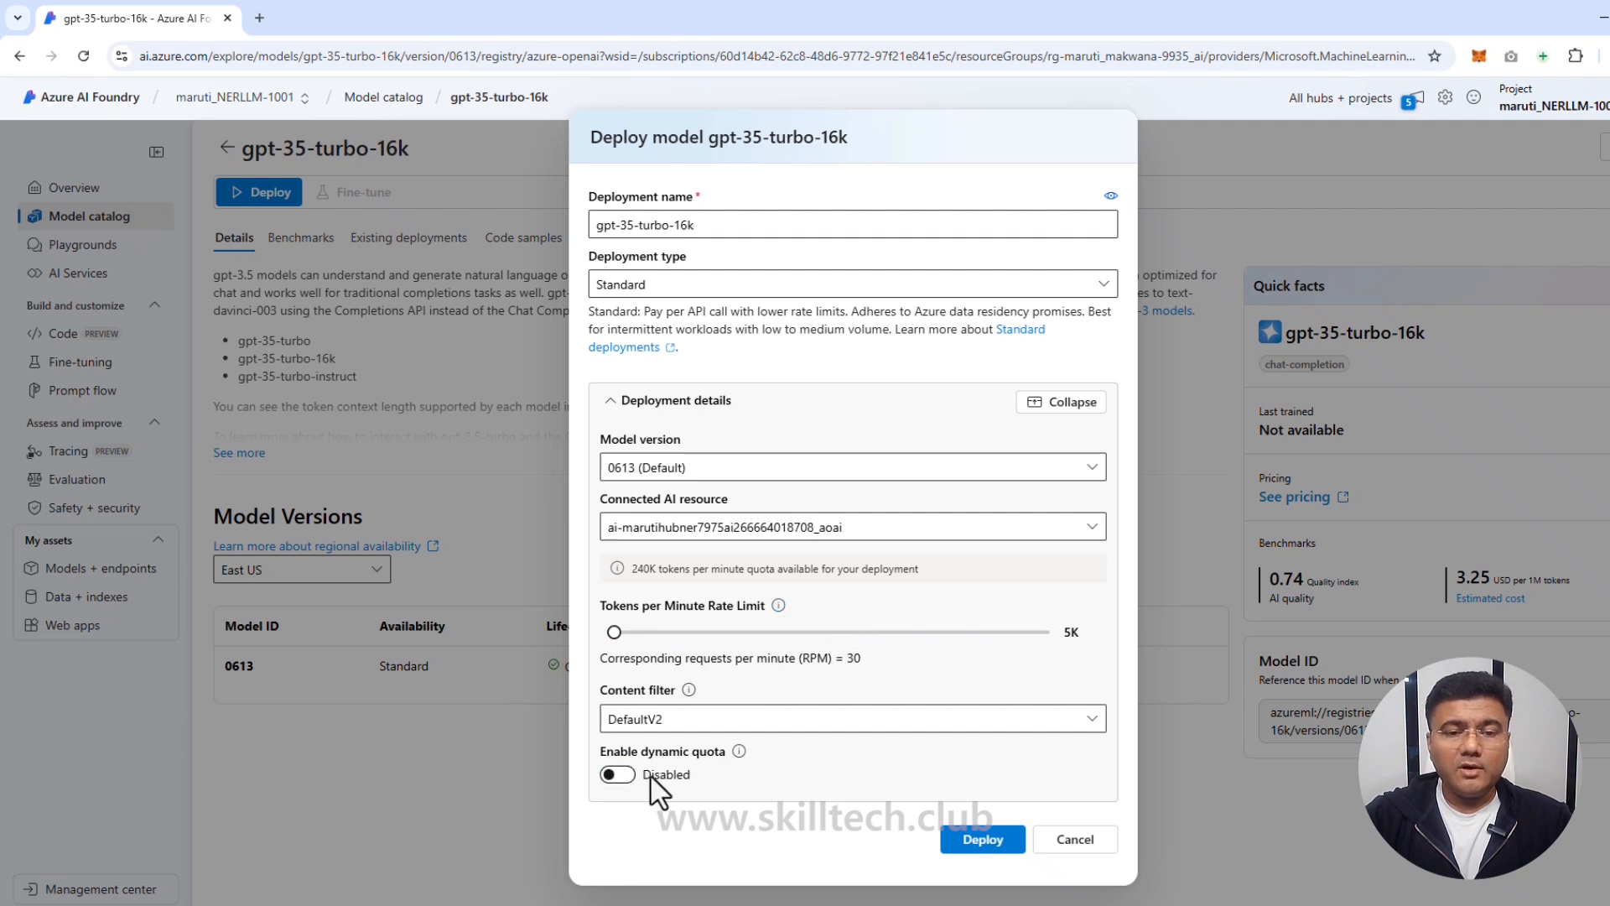
click(982, 839)
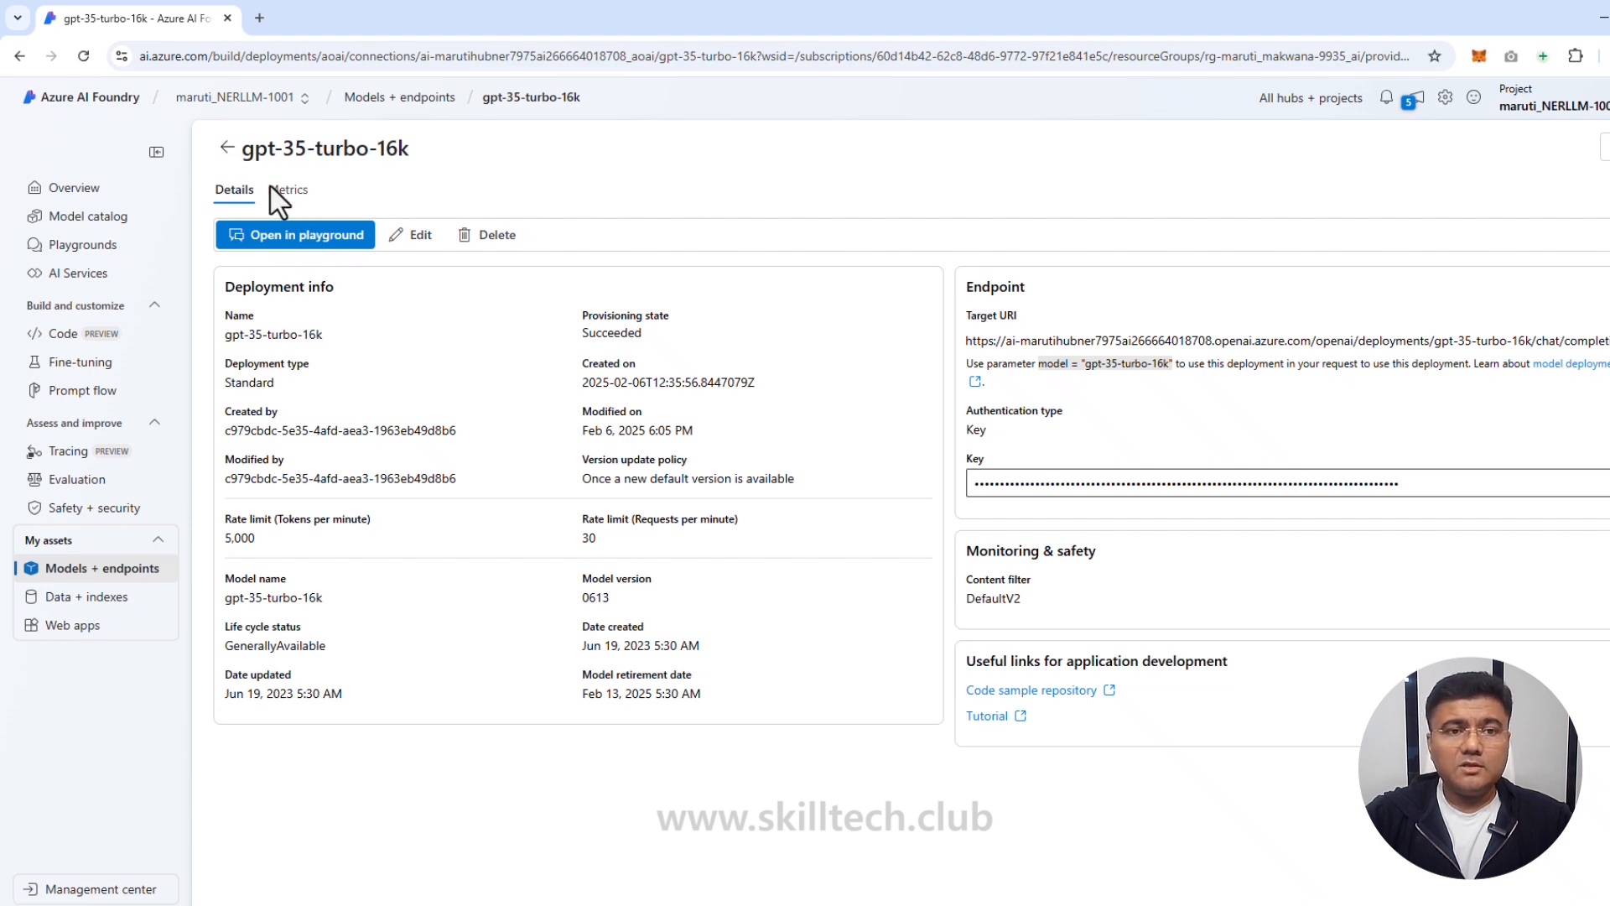
Step: Load the gpt-35-turbo-16k deployment into the Chat playground
click(307, 236)
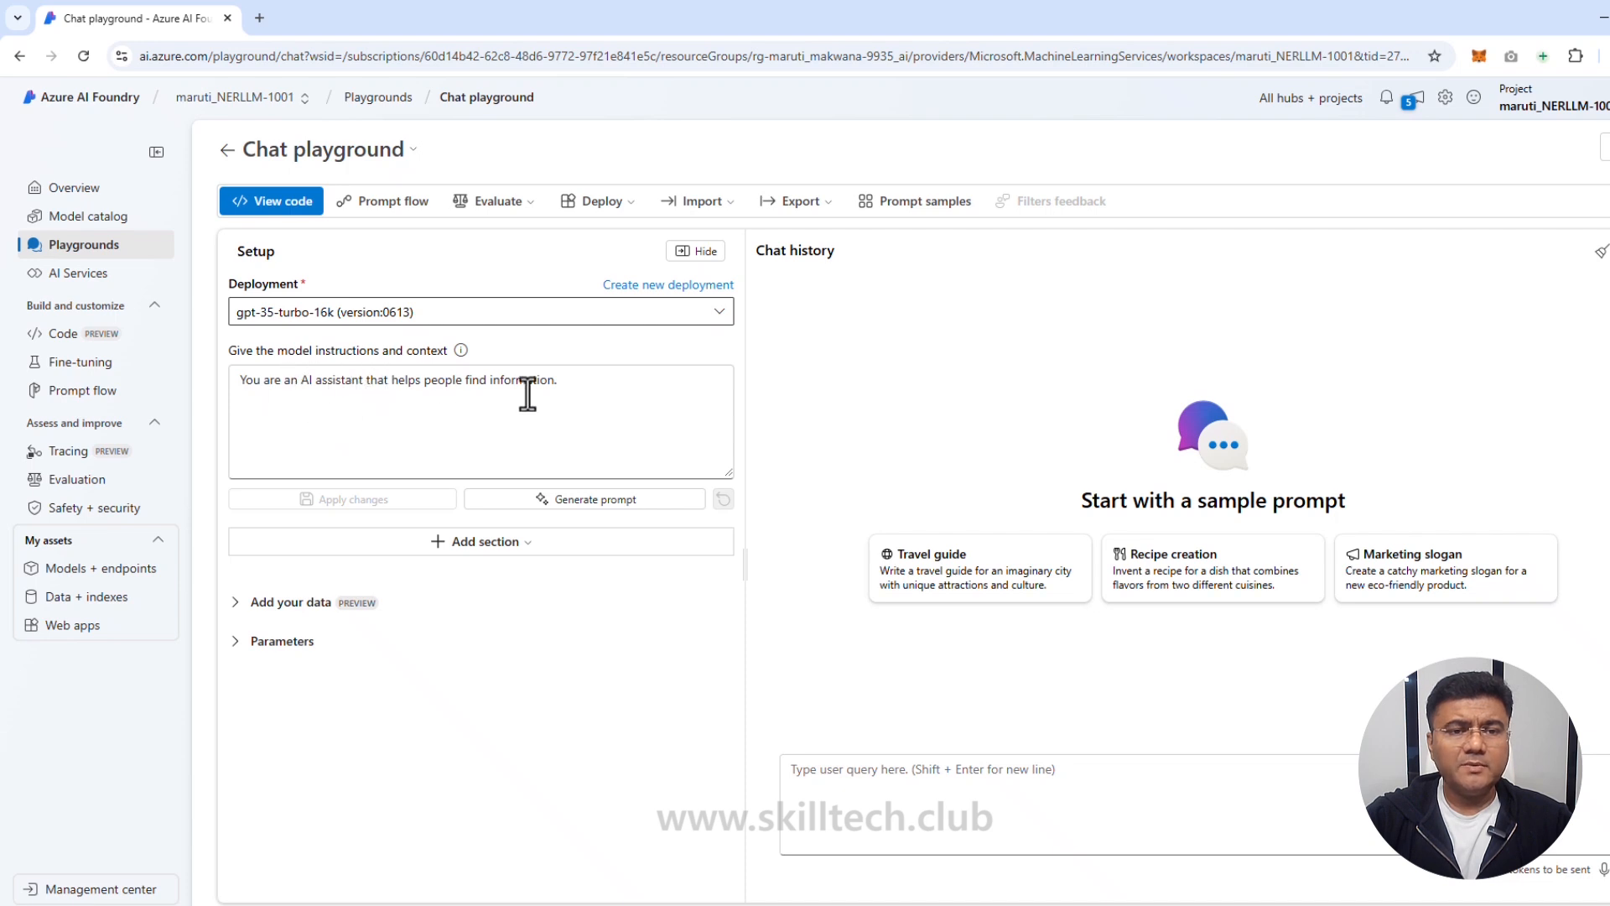
Step: Ask the model 'What can you do?' in the playground, then go to Prompt flow
click(1082, 797)
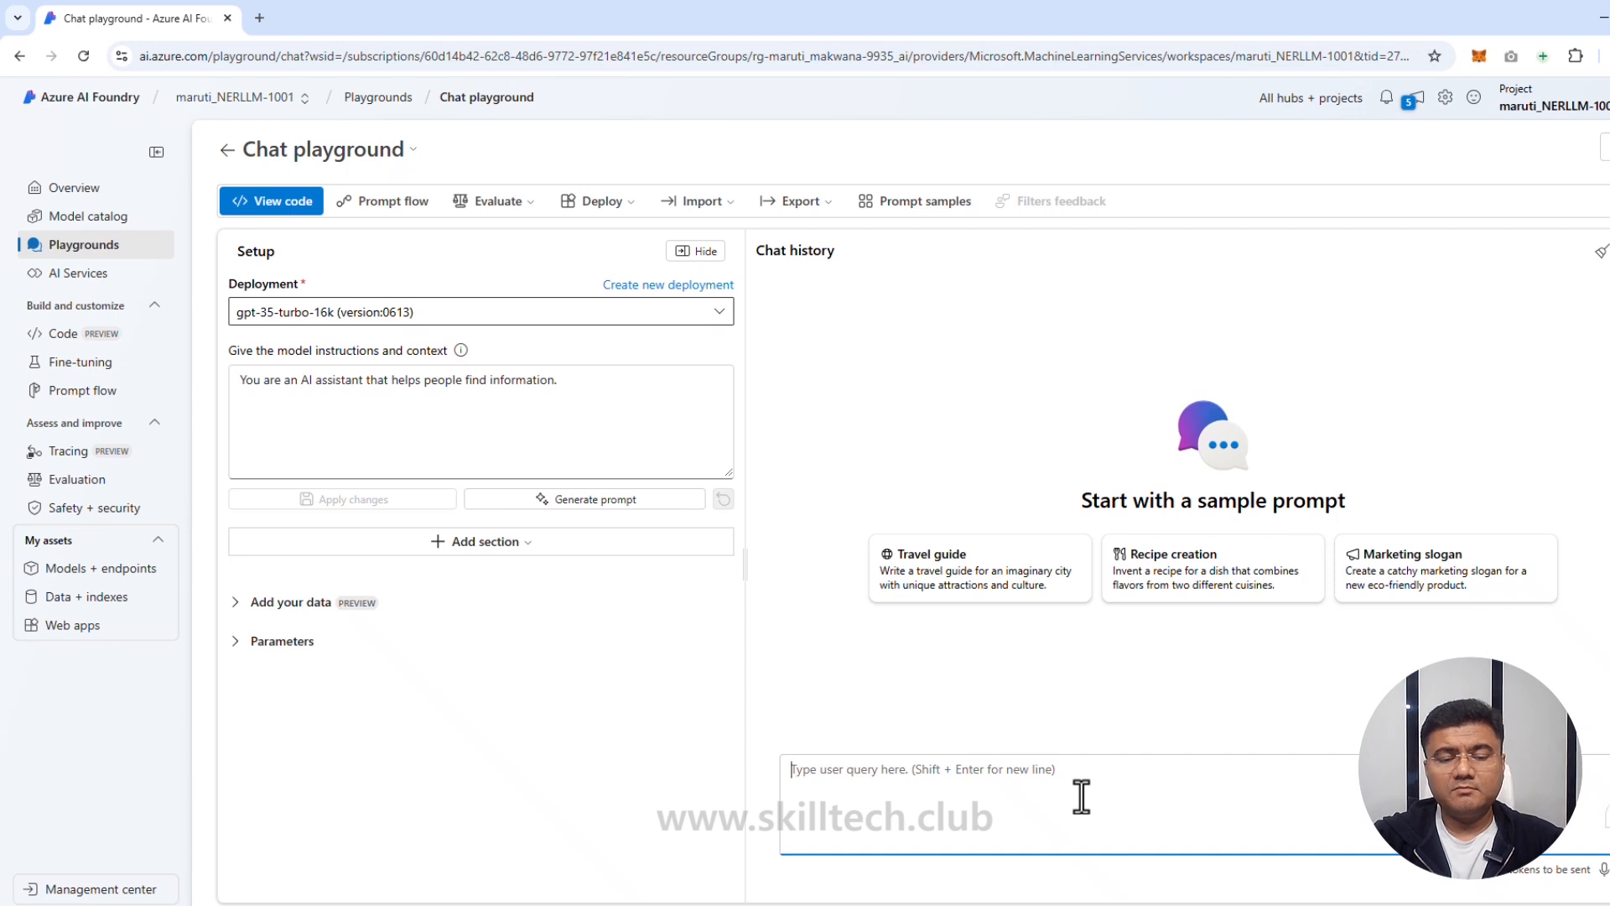
text(What)
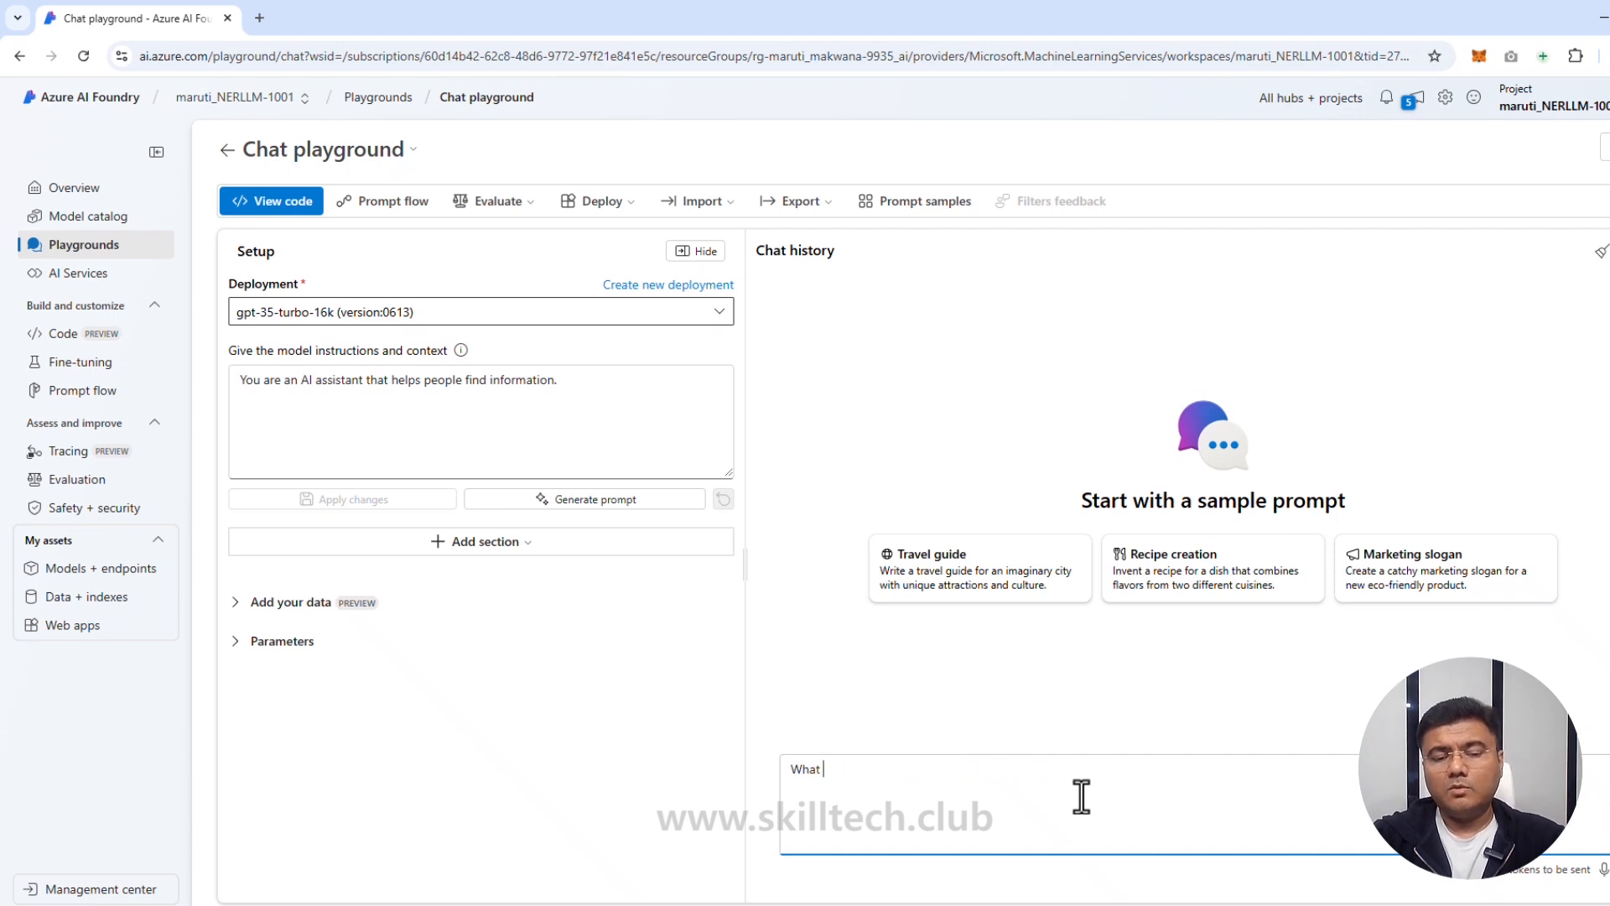
text( can you do)
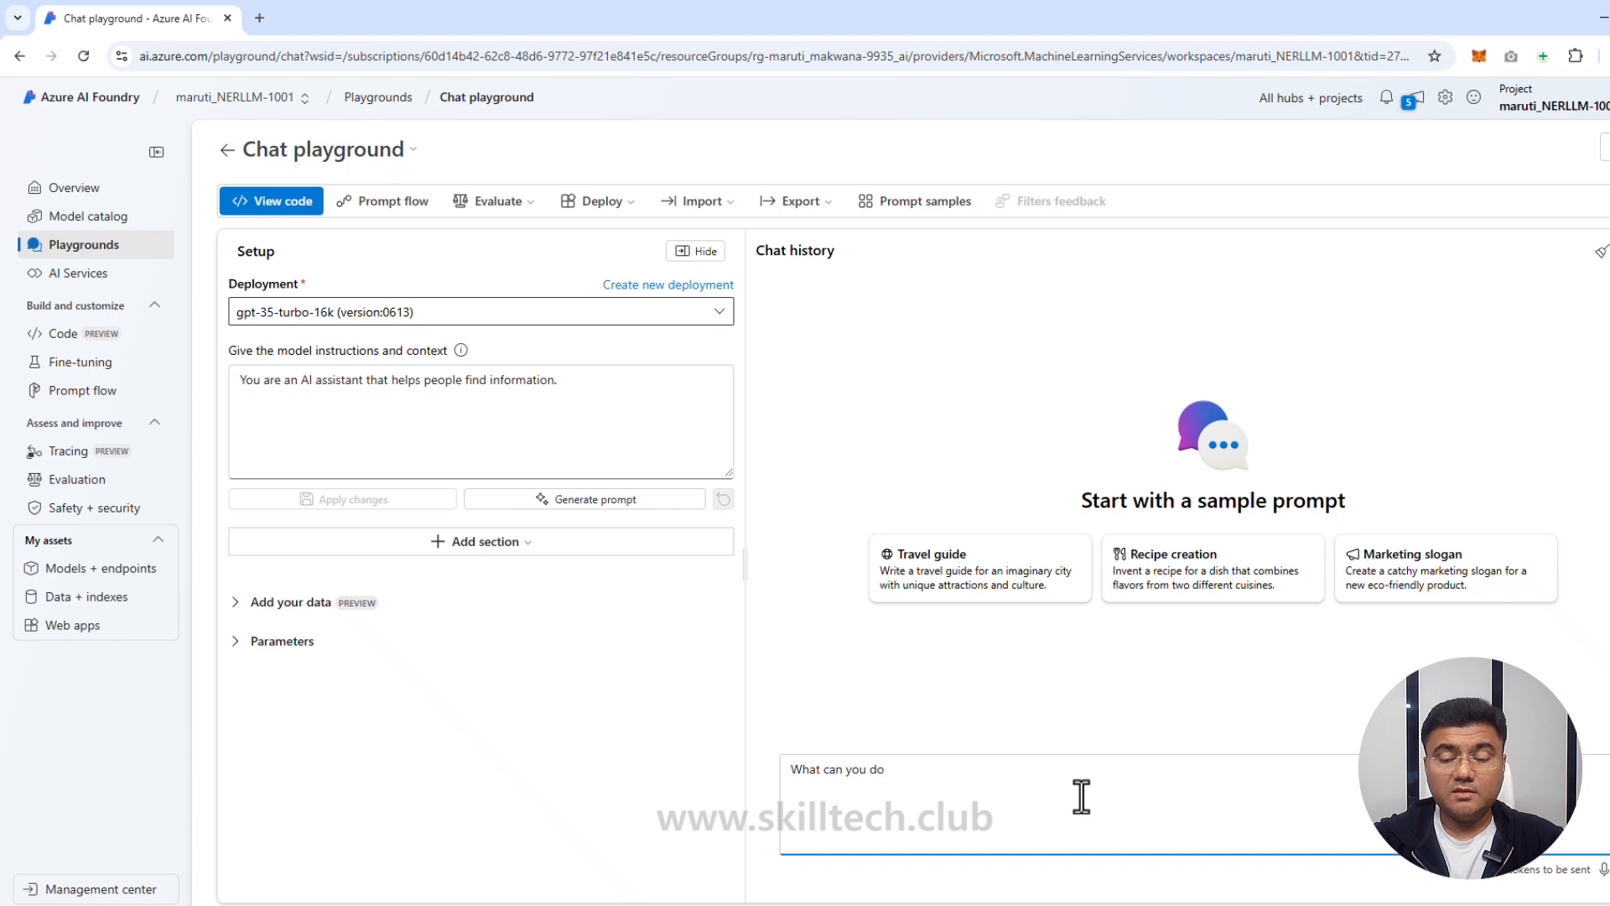
text(?)
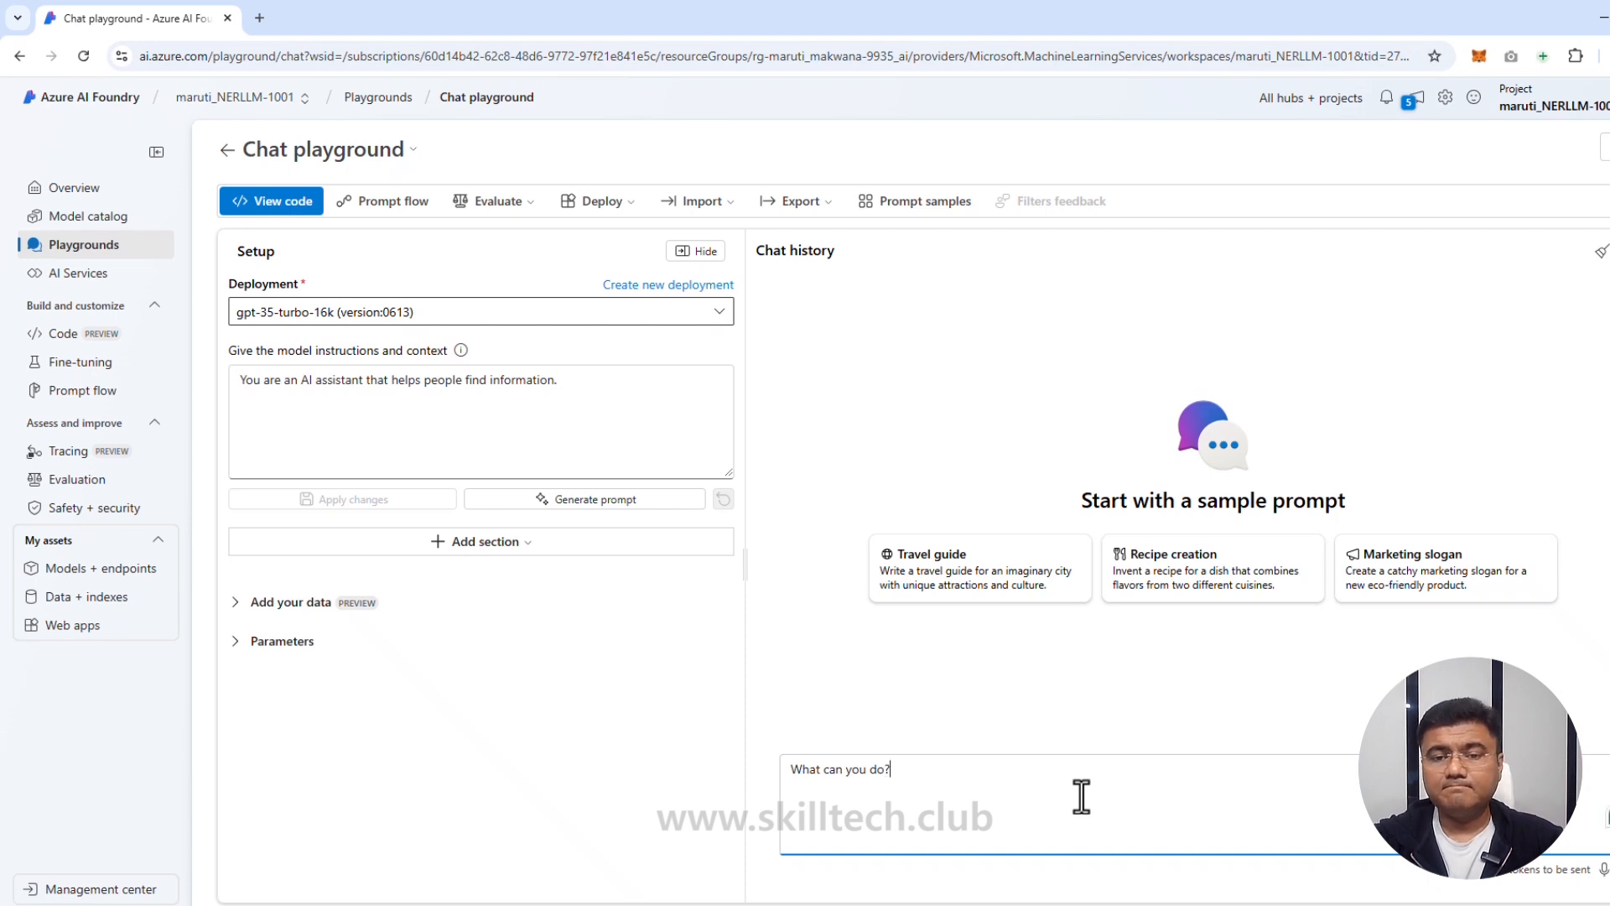
key(Return)
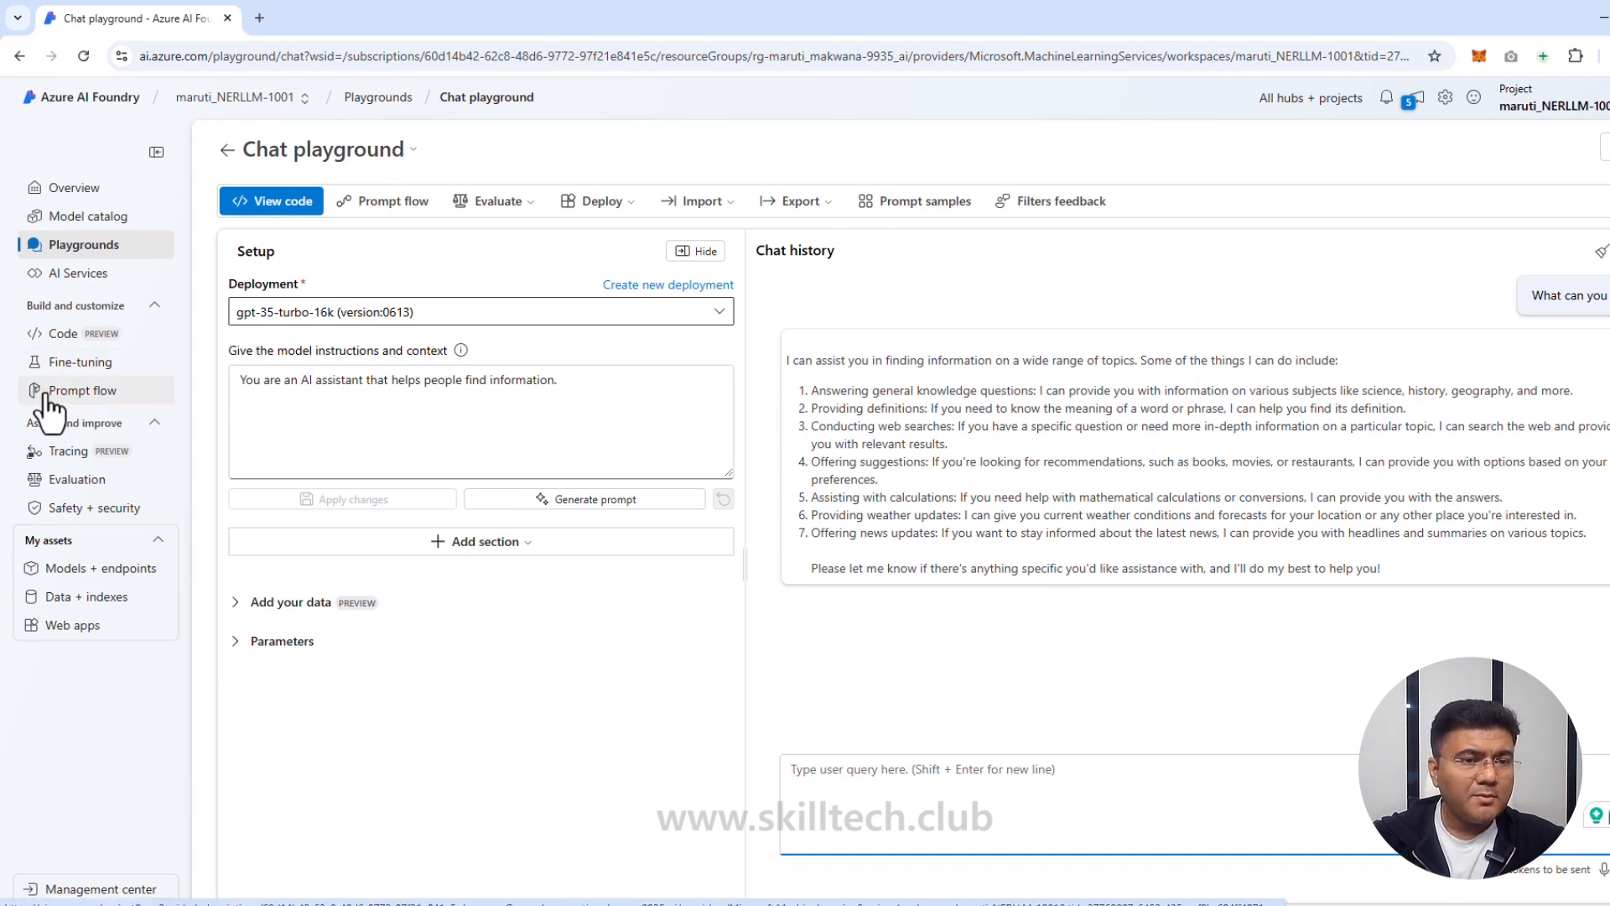
click(94, 400)
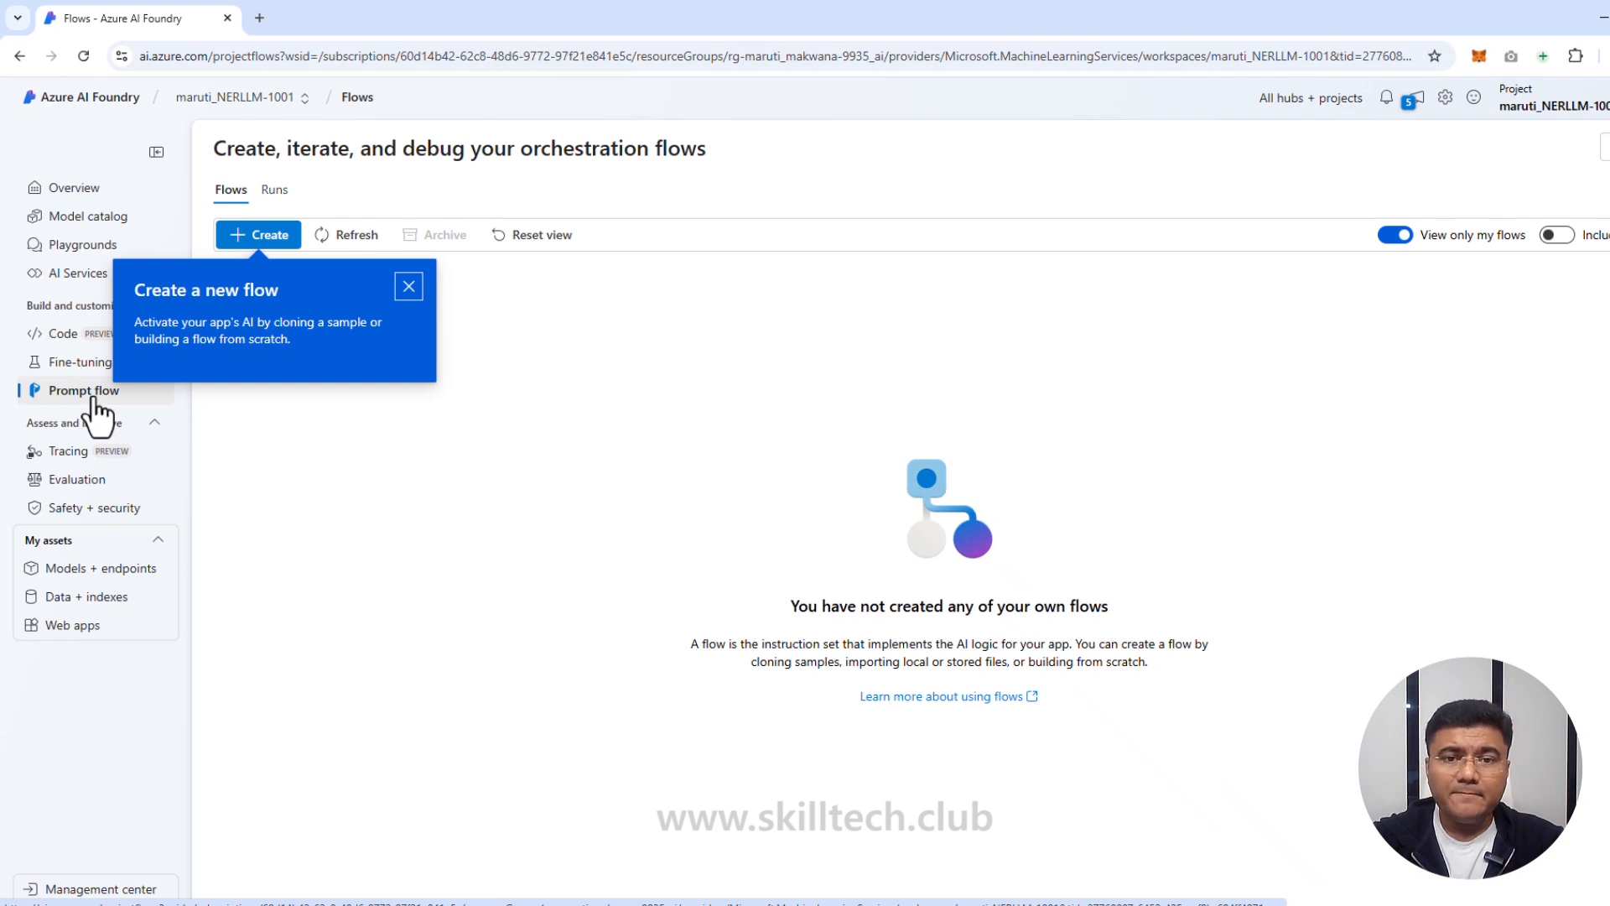
Step: Close the 'Create a new flow' tip on the empty Flows page
click(624, 448)
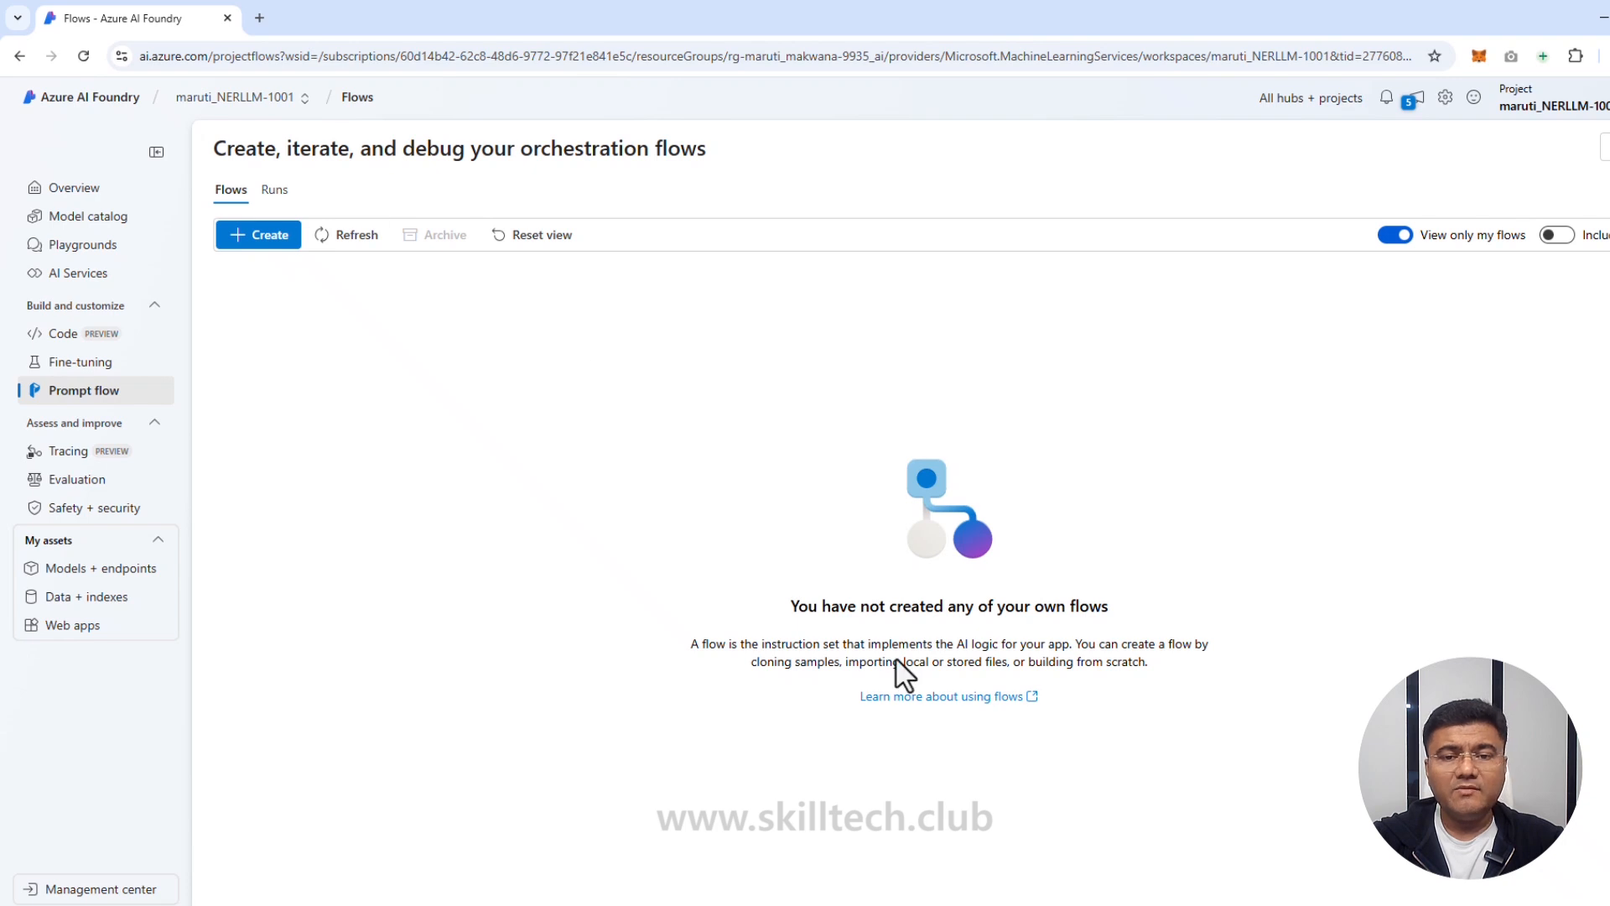
Step: Show the Create a new flow panel and browse its Standard, Chat, Evaluation and gallery options
click(277, 244)
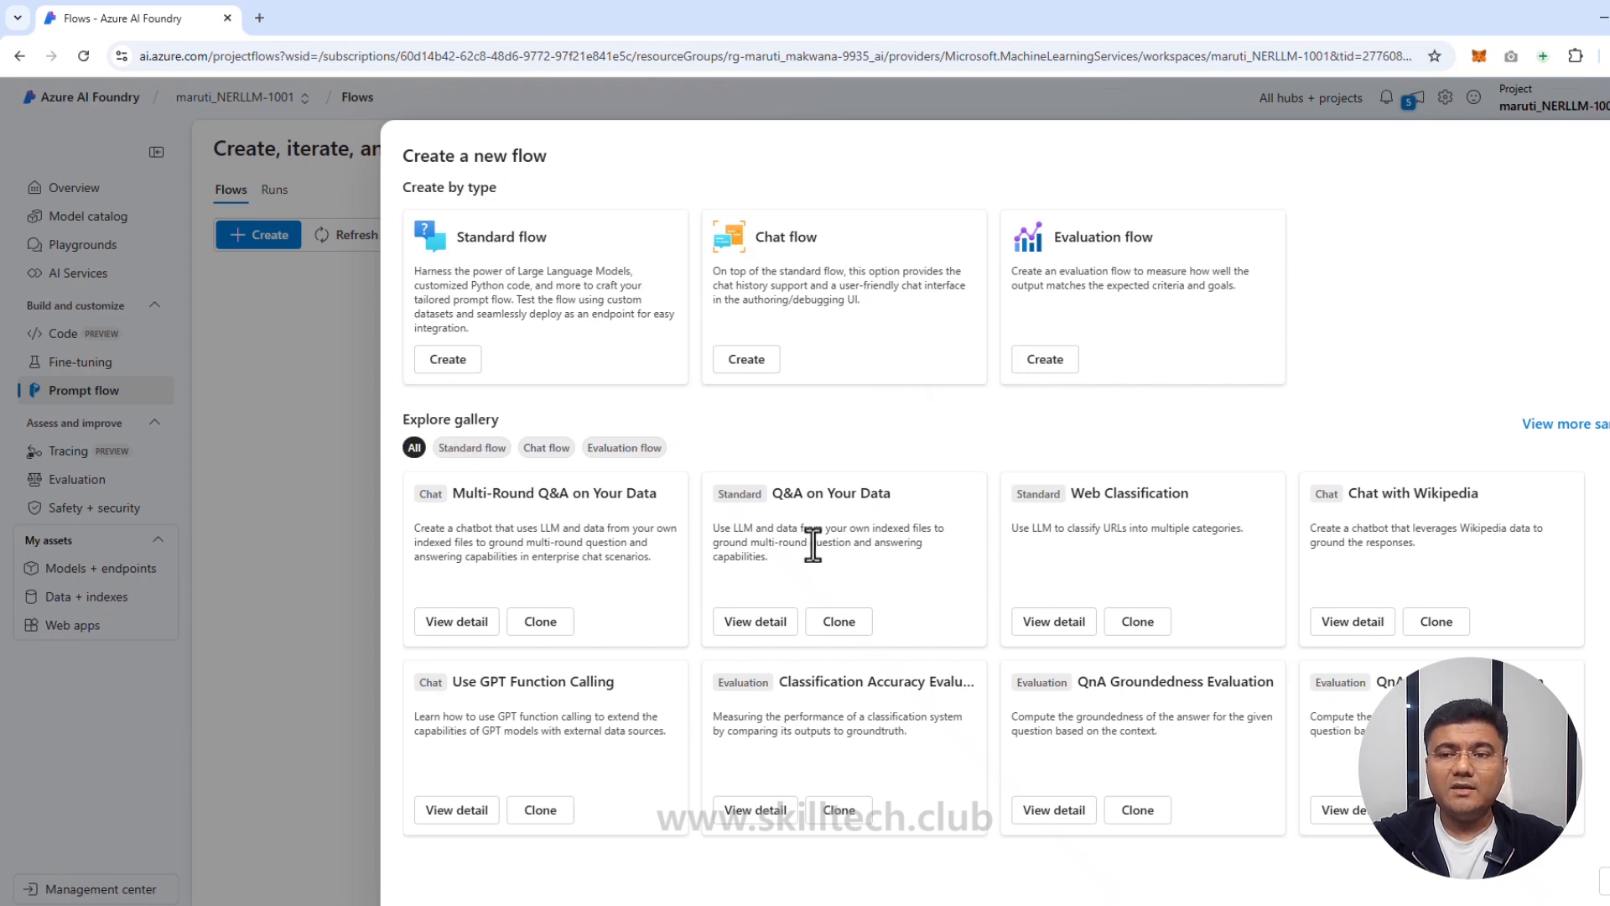
scroll(1334, 597, down, 1)
scroll(1334, 597, down, 2)
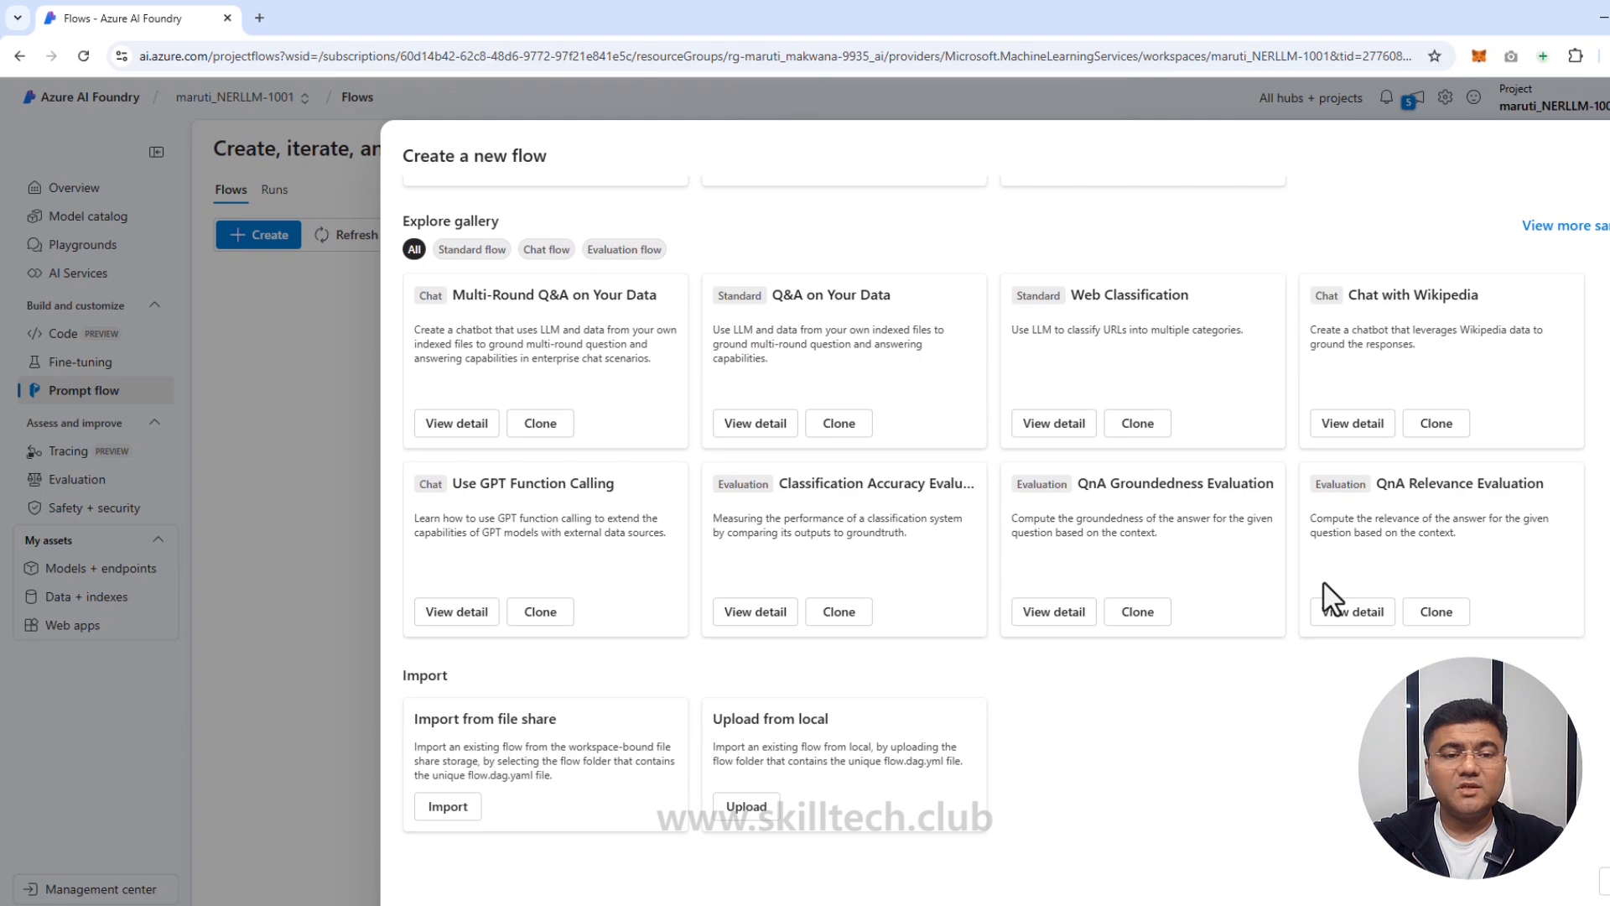
scroll(1258, 579, up, 2)
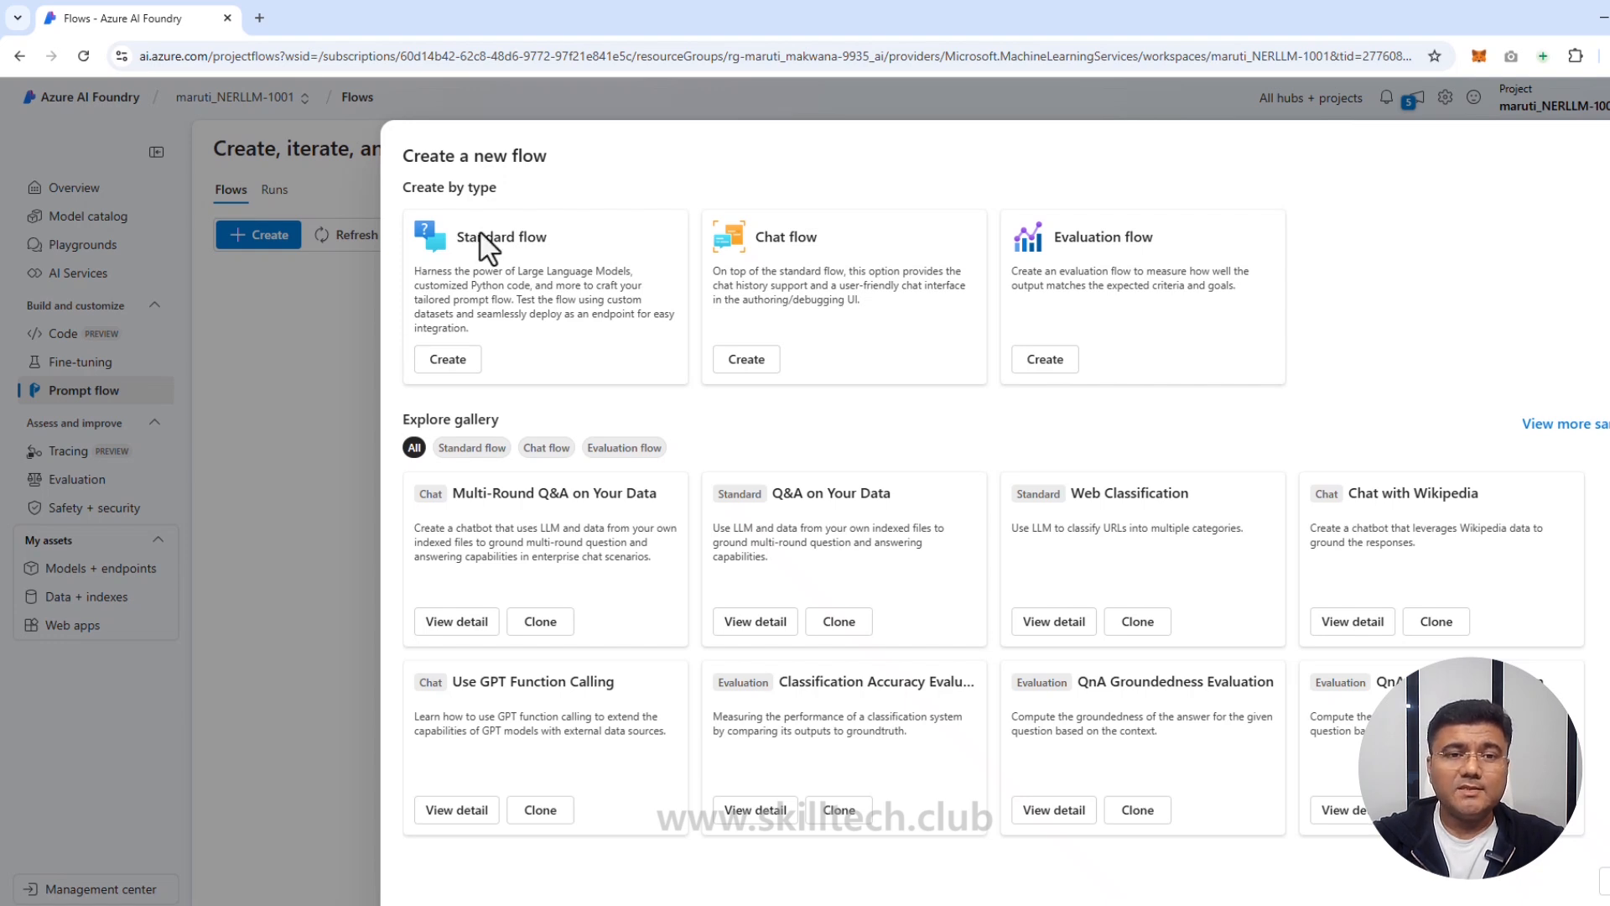
Step: Create a standard flow and replace its default folder name with entity-recognition
click(449, 361)
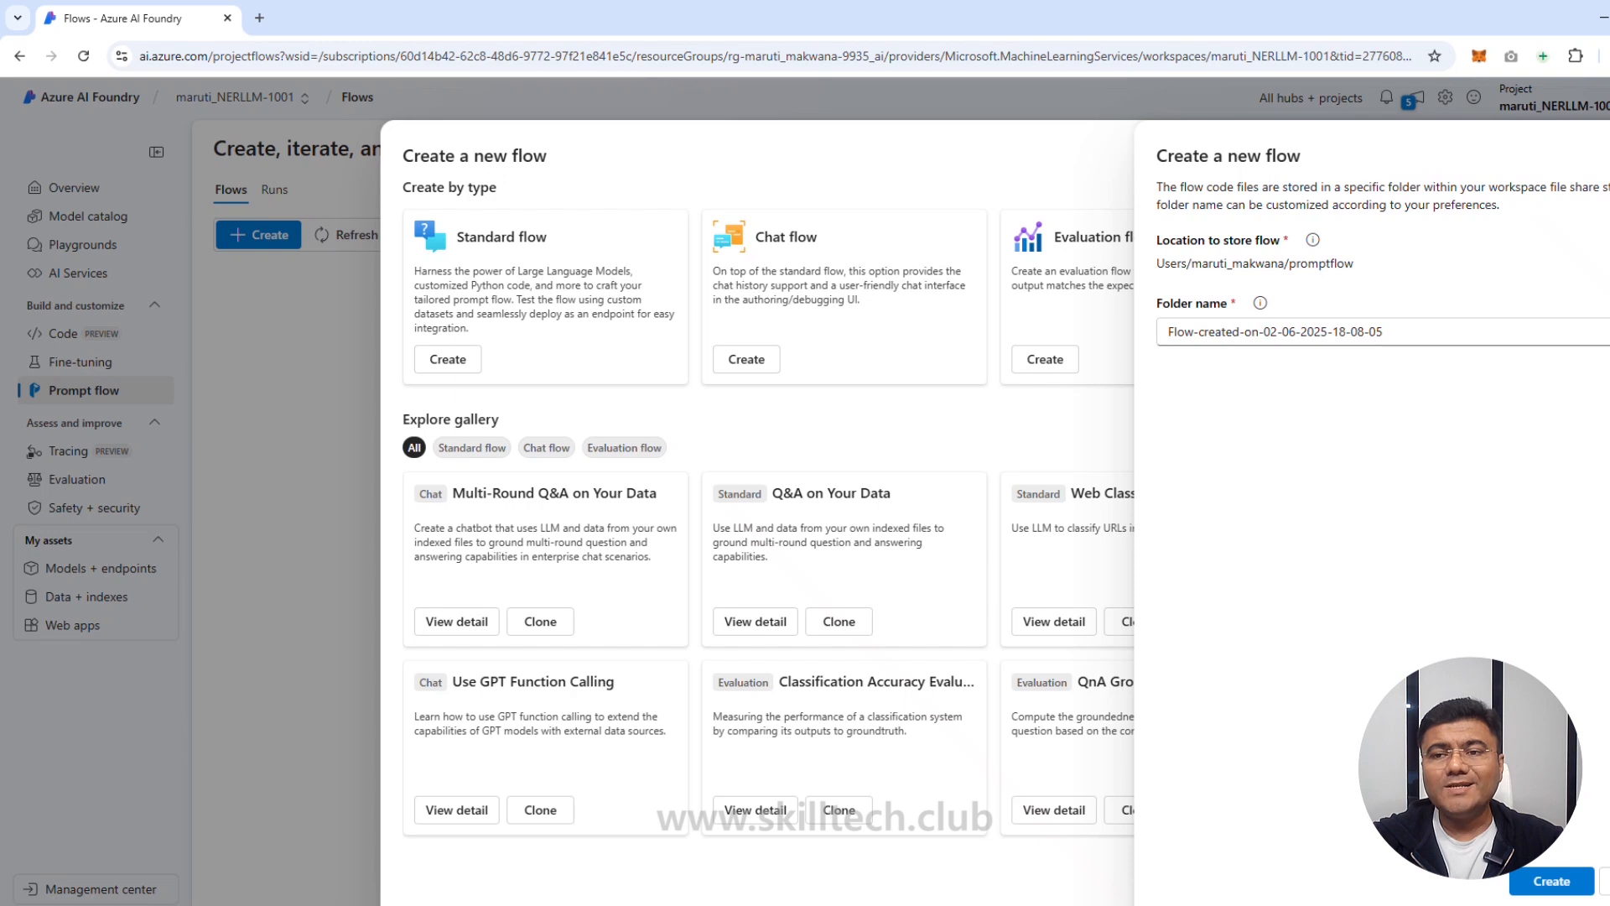
drag(1609, 186, 1535, 191)
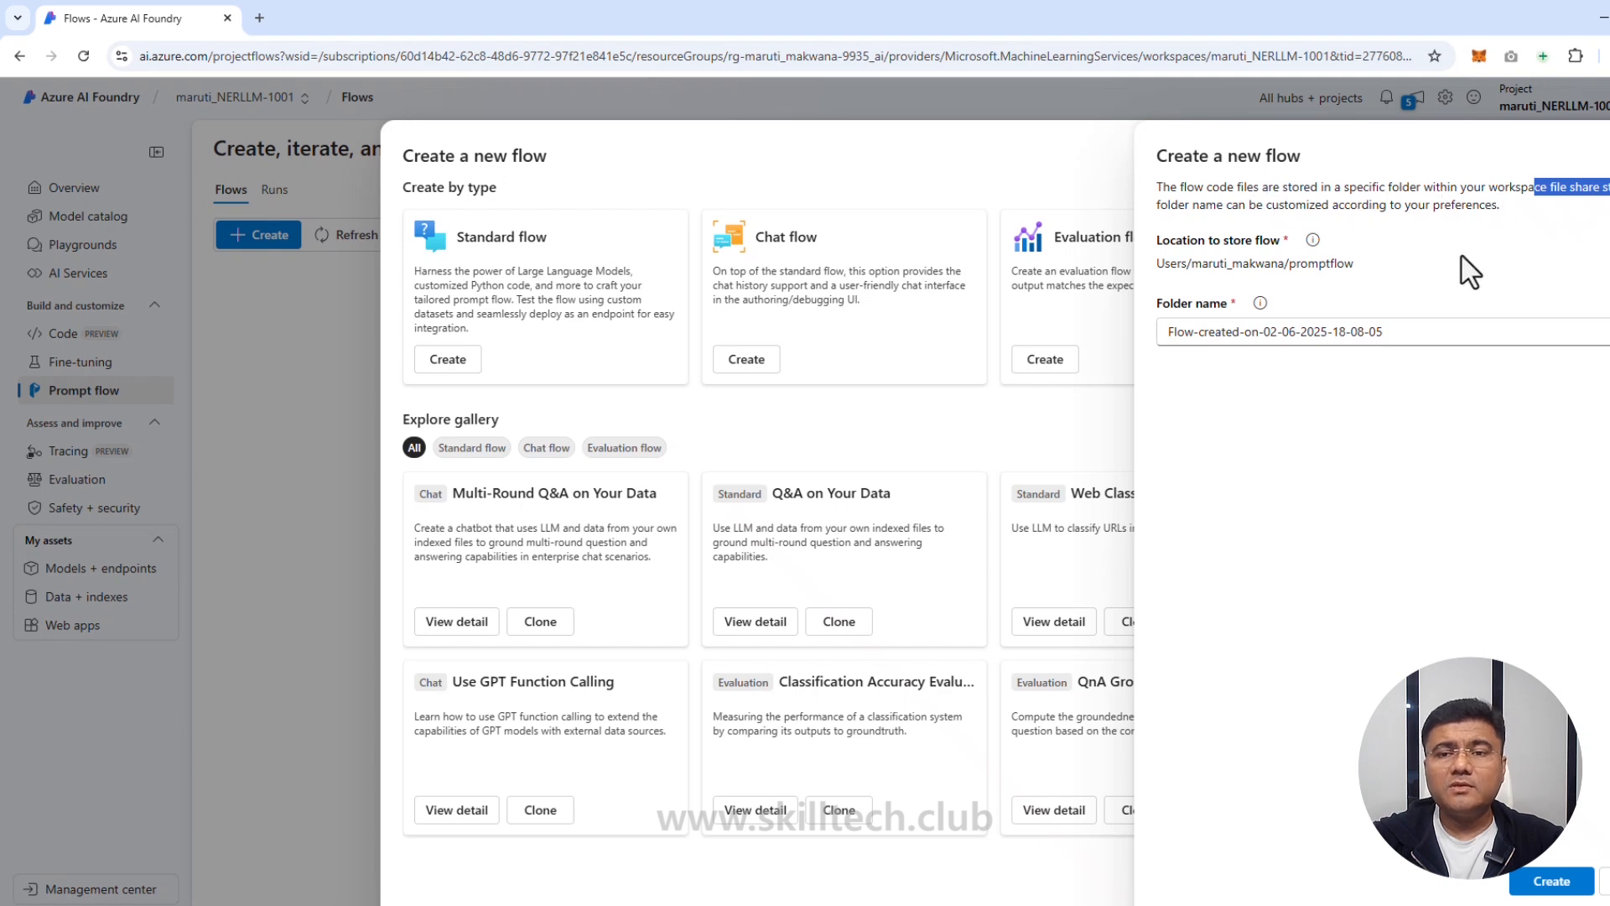
drag(1396, 331, 1157, 336)
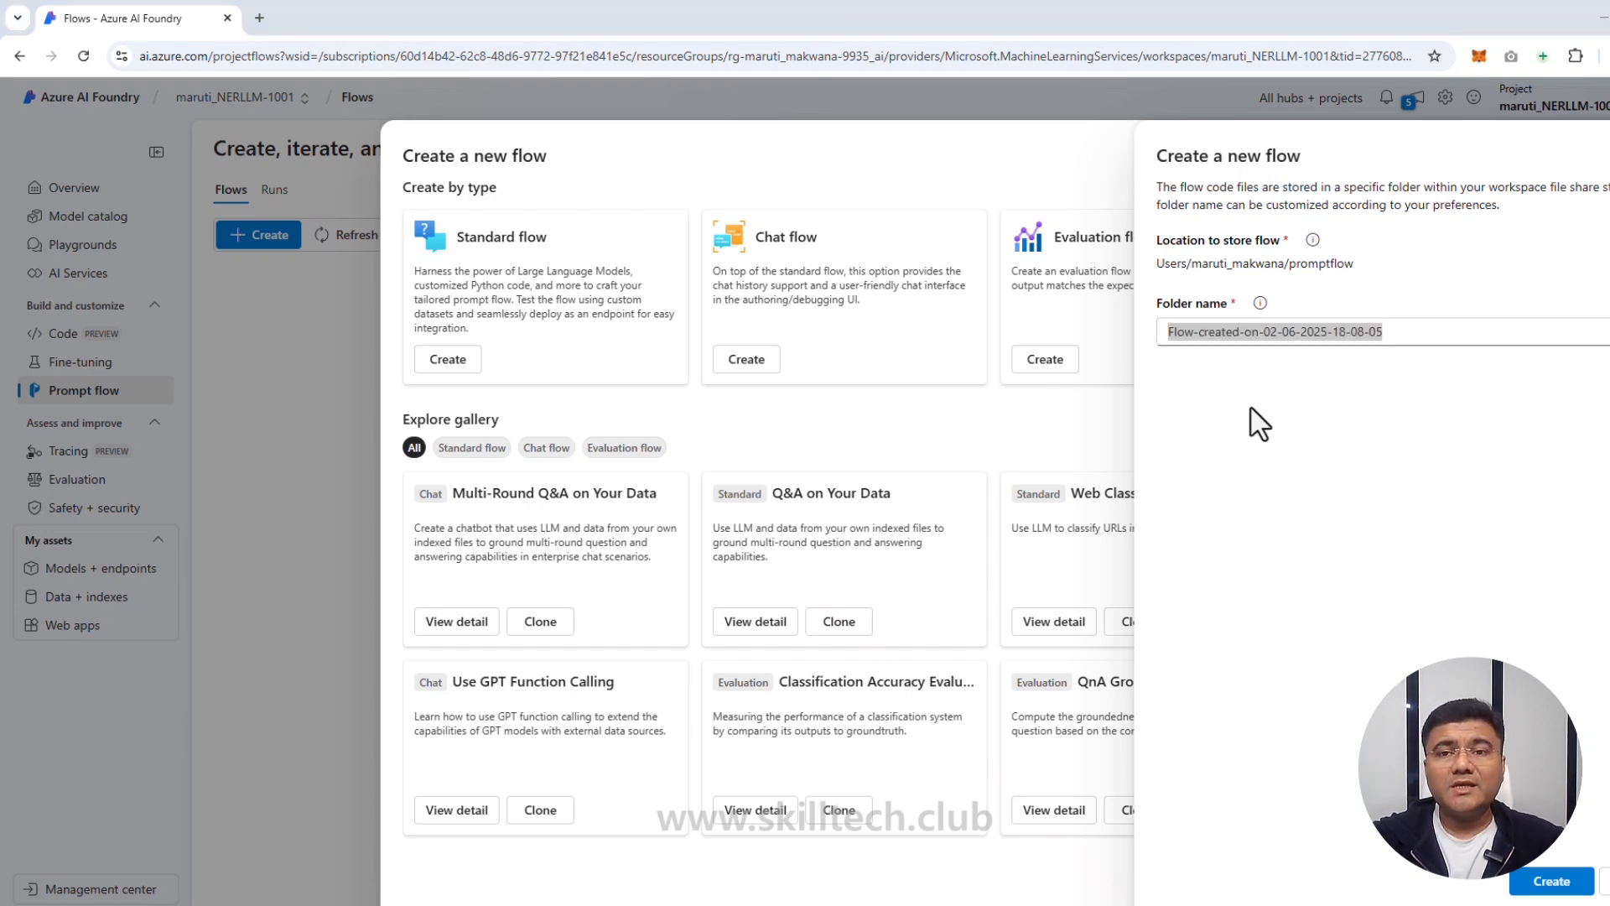
drag(1383, 332, 1262, 361)
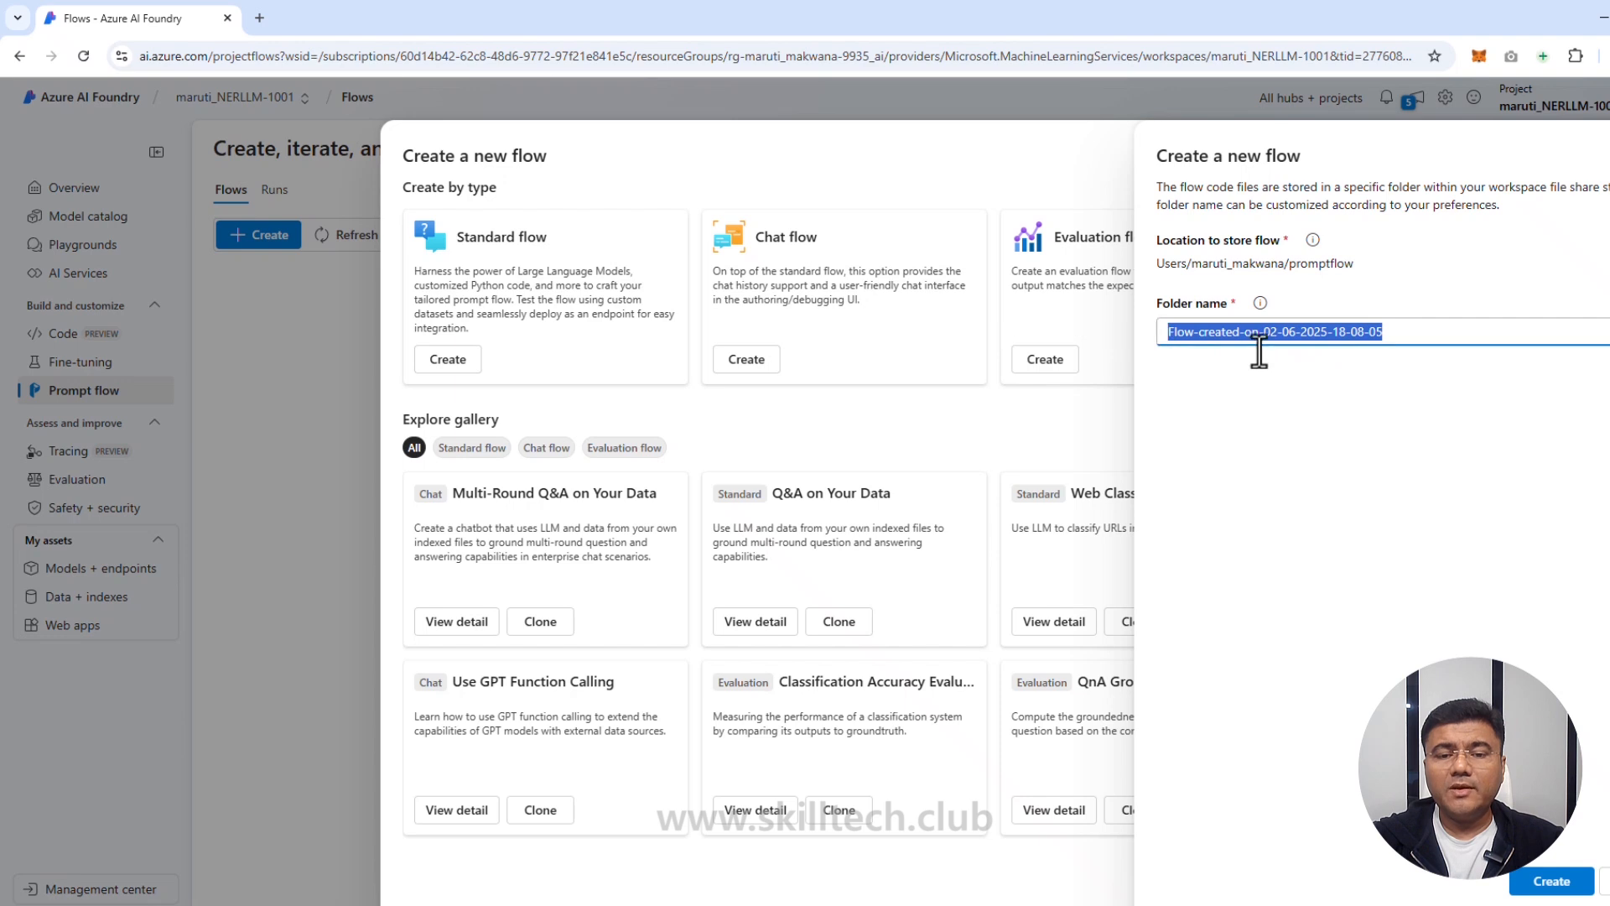
text(entity-recognition)
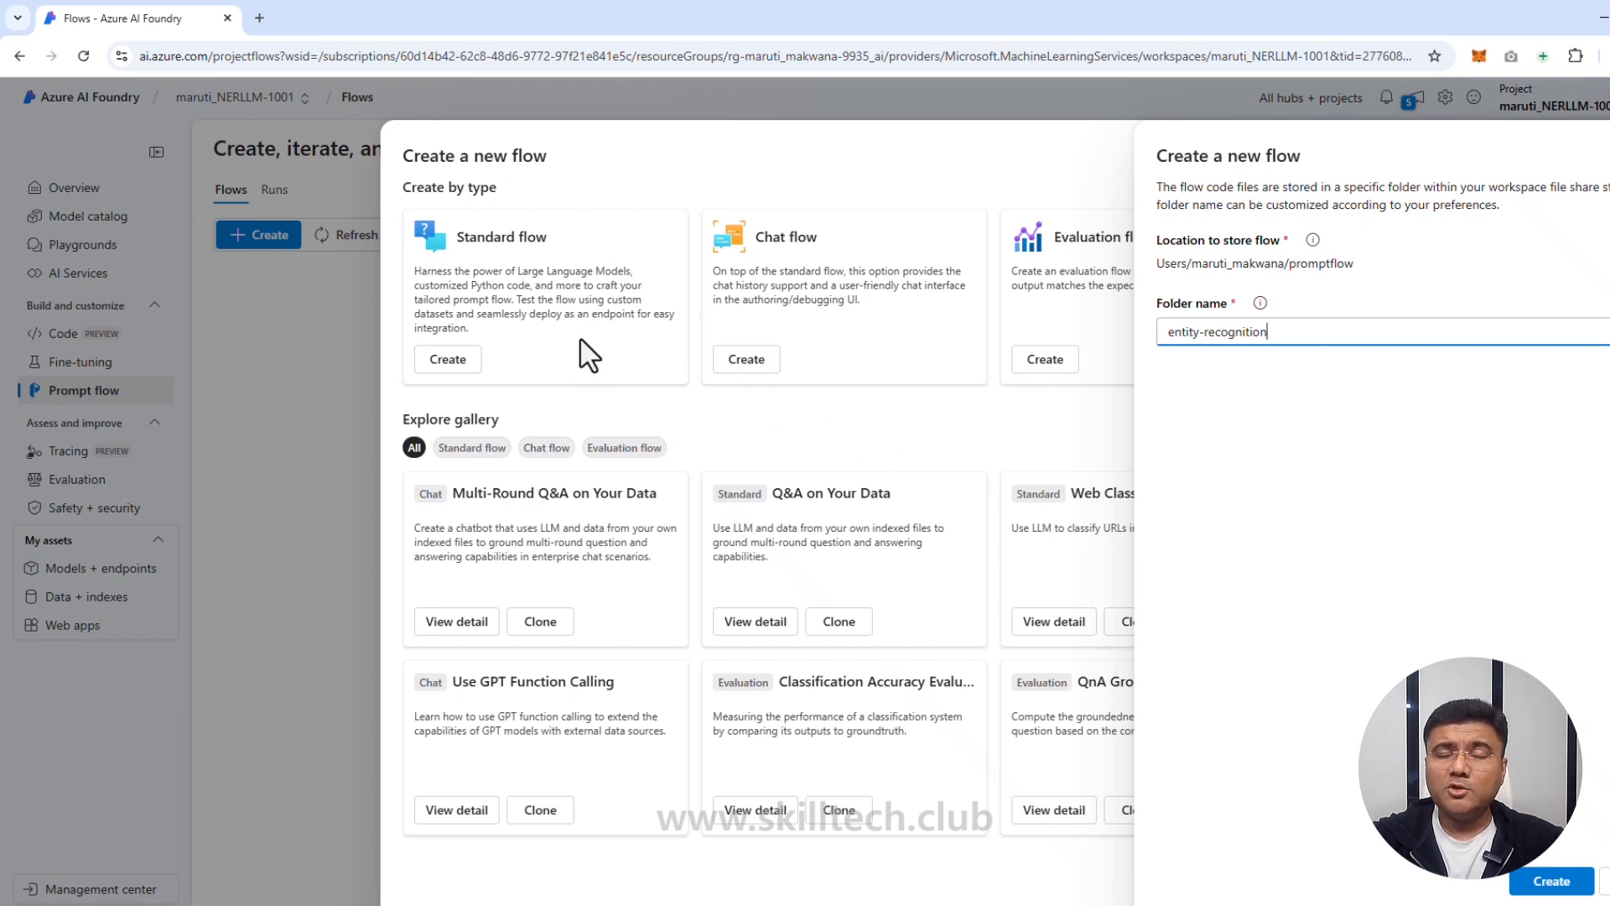
Step: Submit the standard flow with the entity-recognition folder name for creation
click(1540, 891)
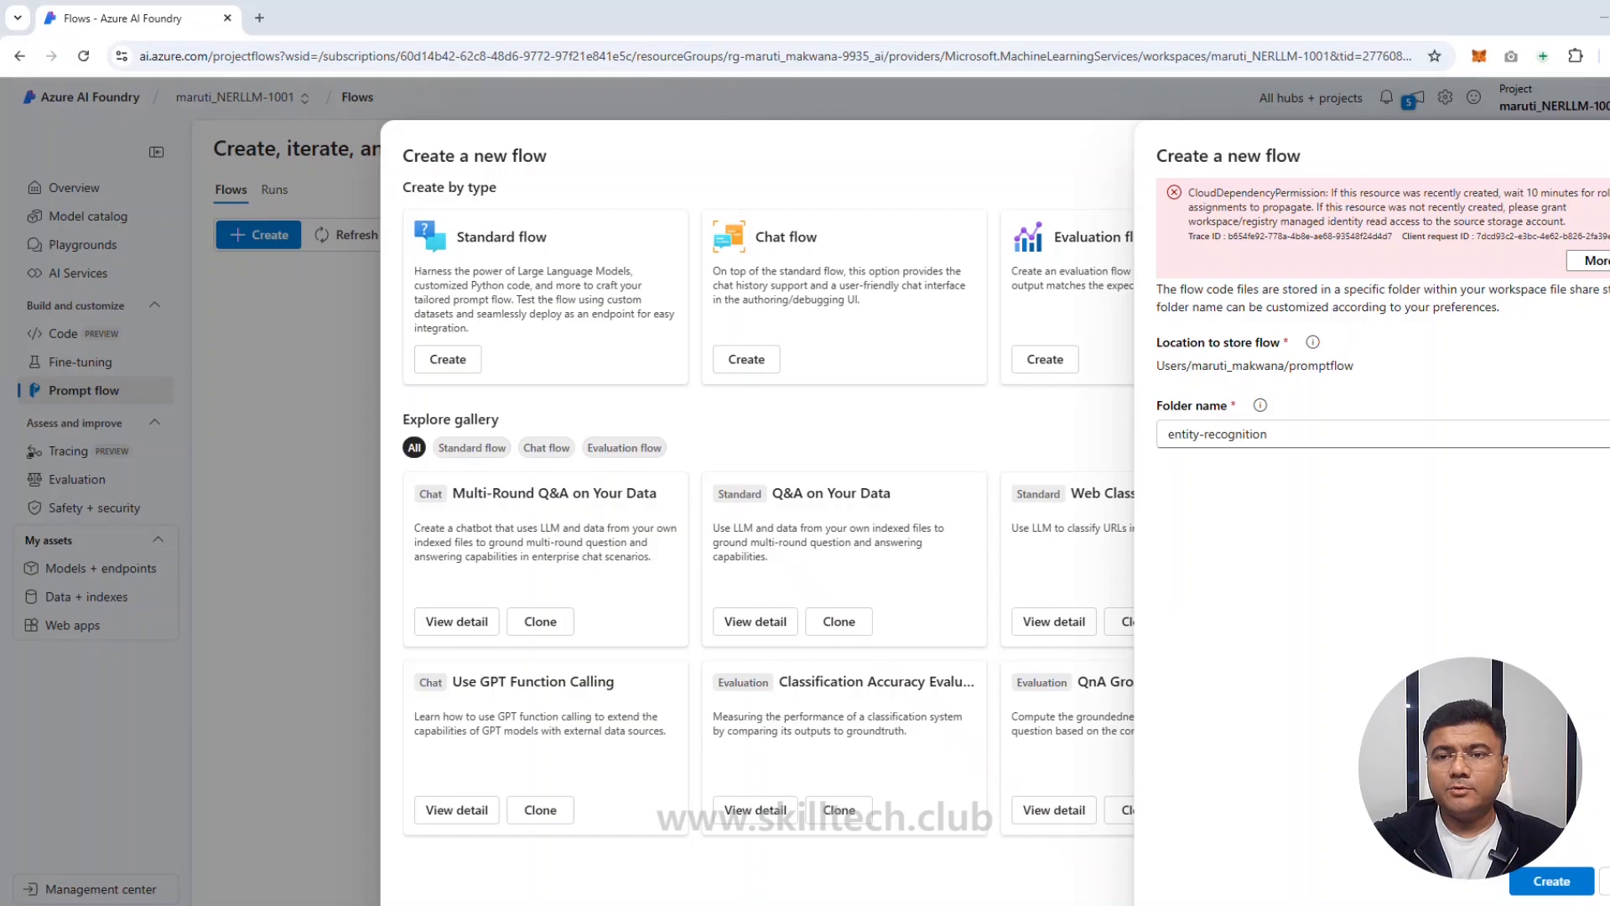
Step: Dismiss the failed attempt and recreate the standard flow in folder entity-recognition1
click(1605, 882)
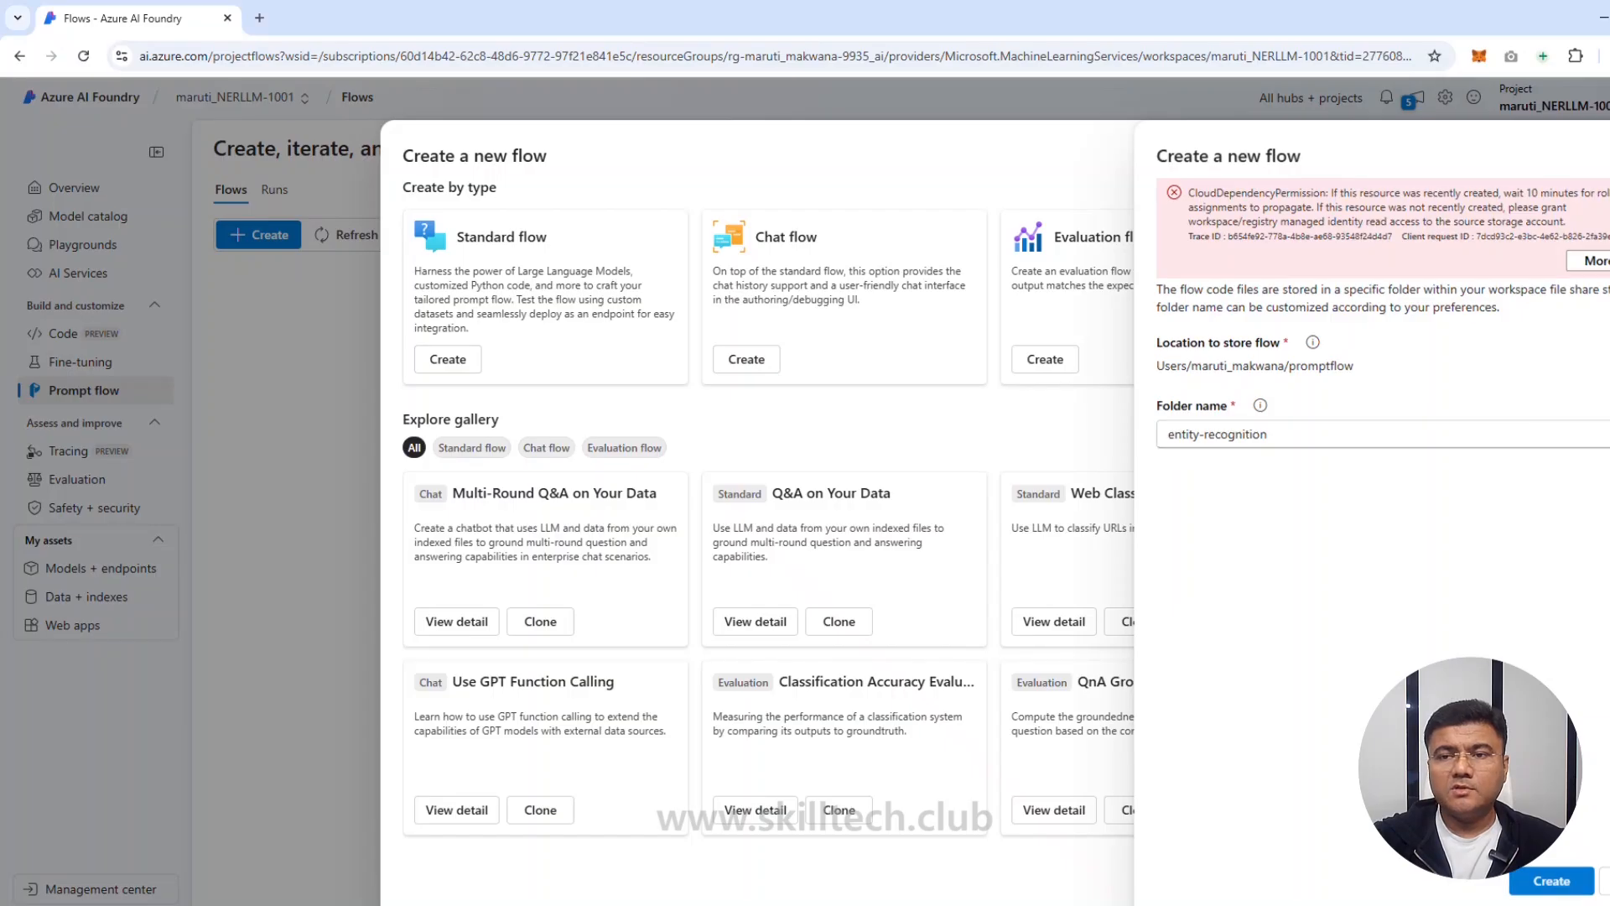
click(449, 369)
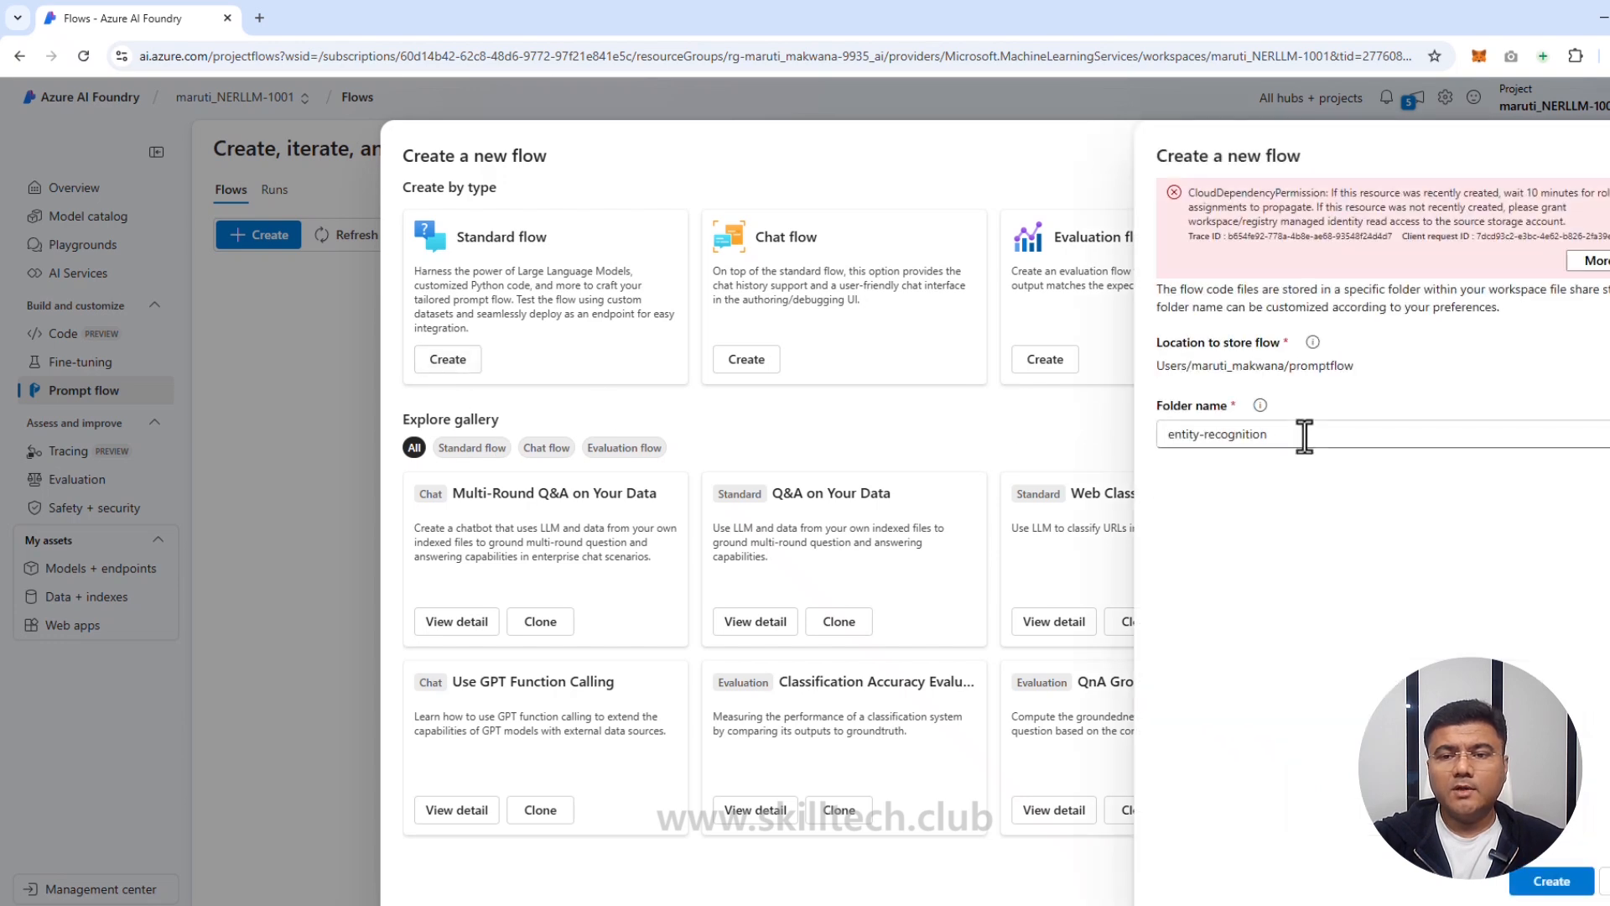
click(1304, 436)
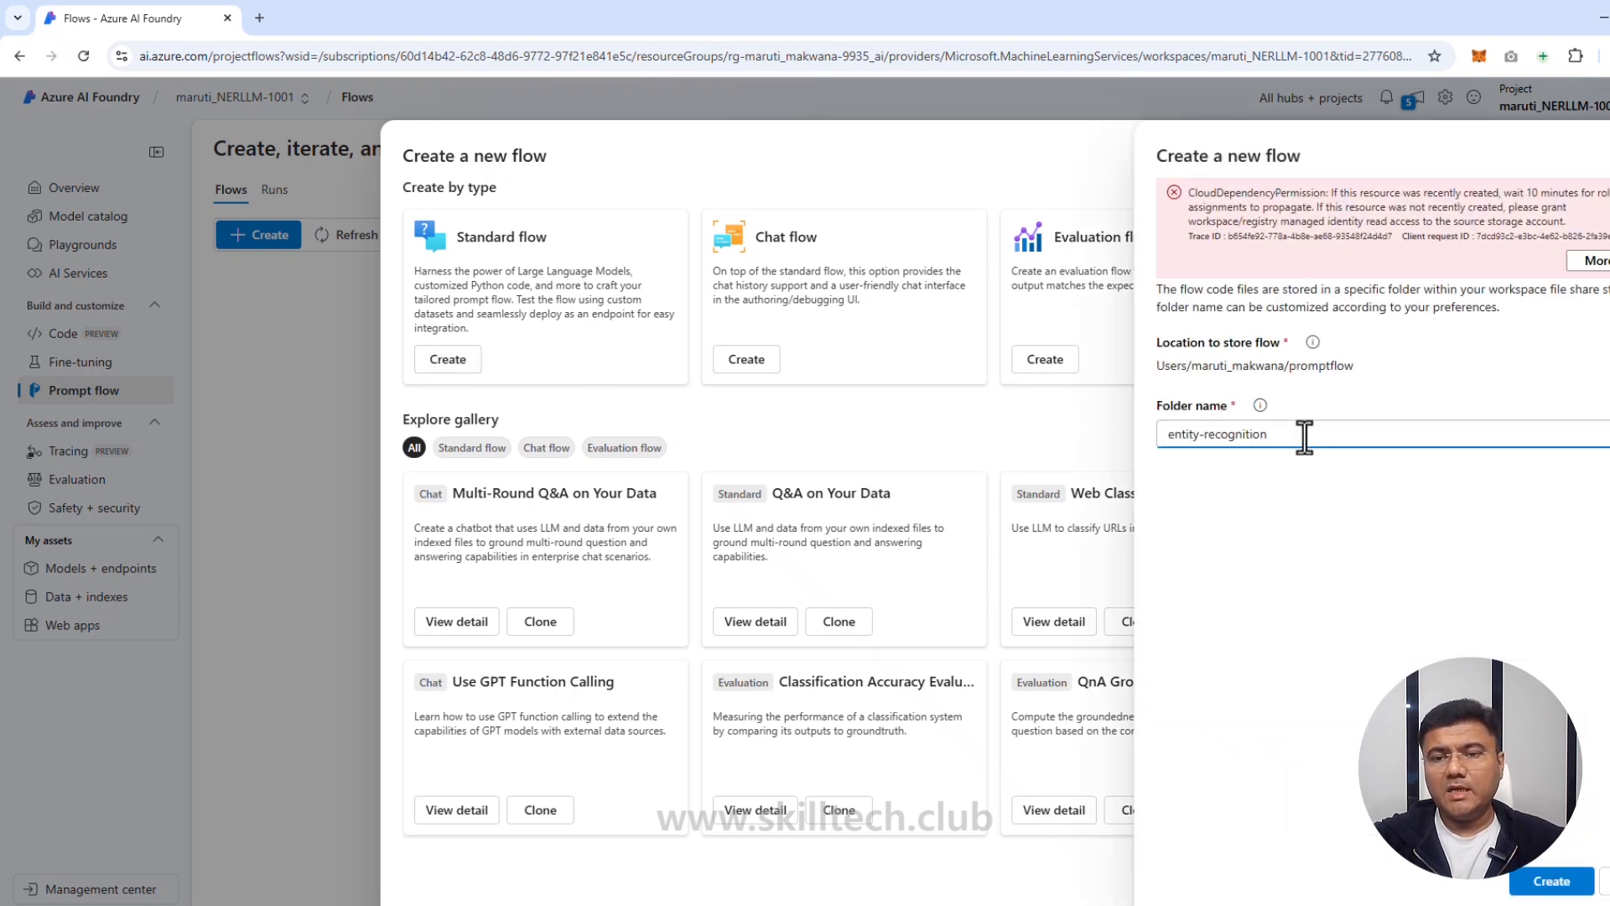
click(1540, 882)
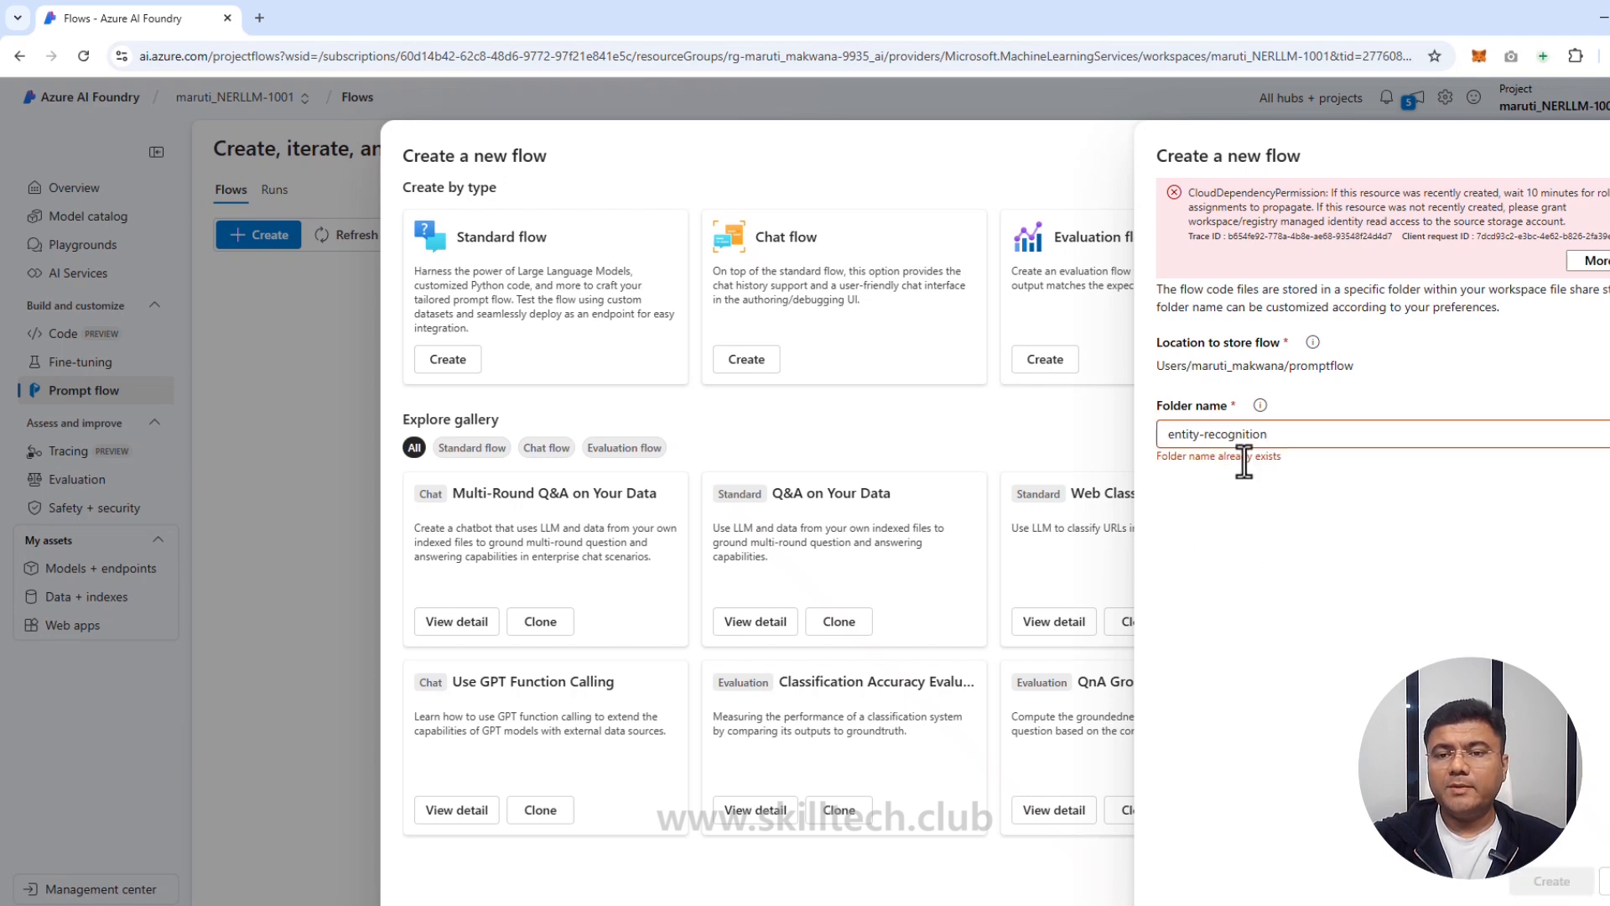
click(1288, 433)
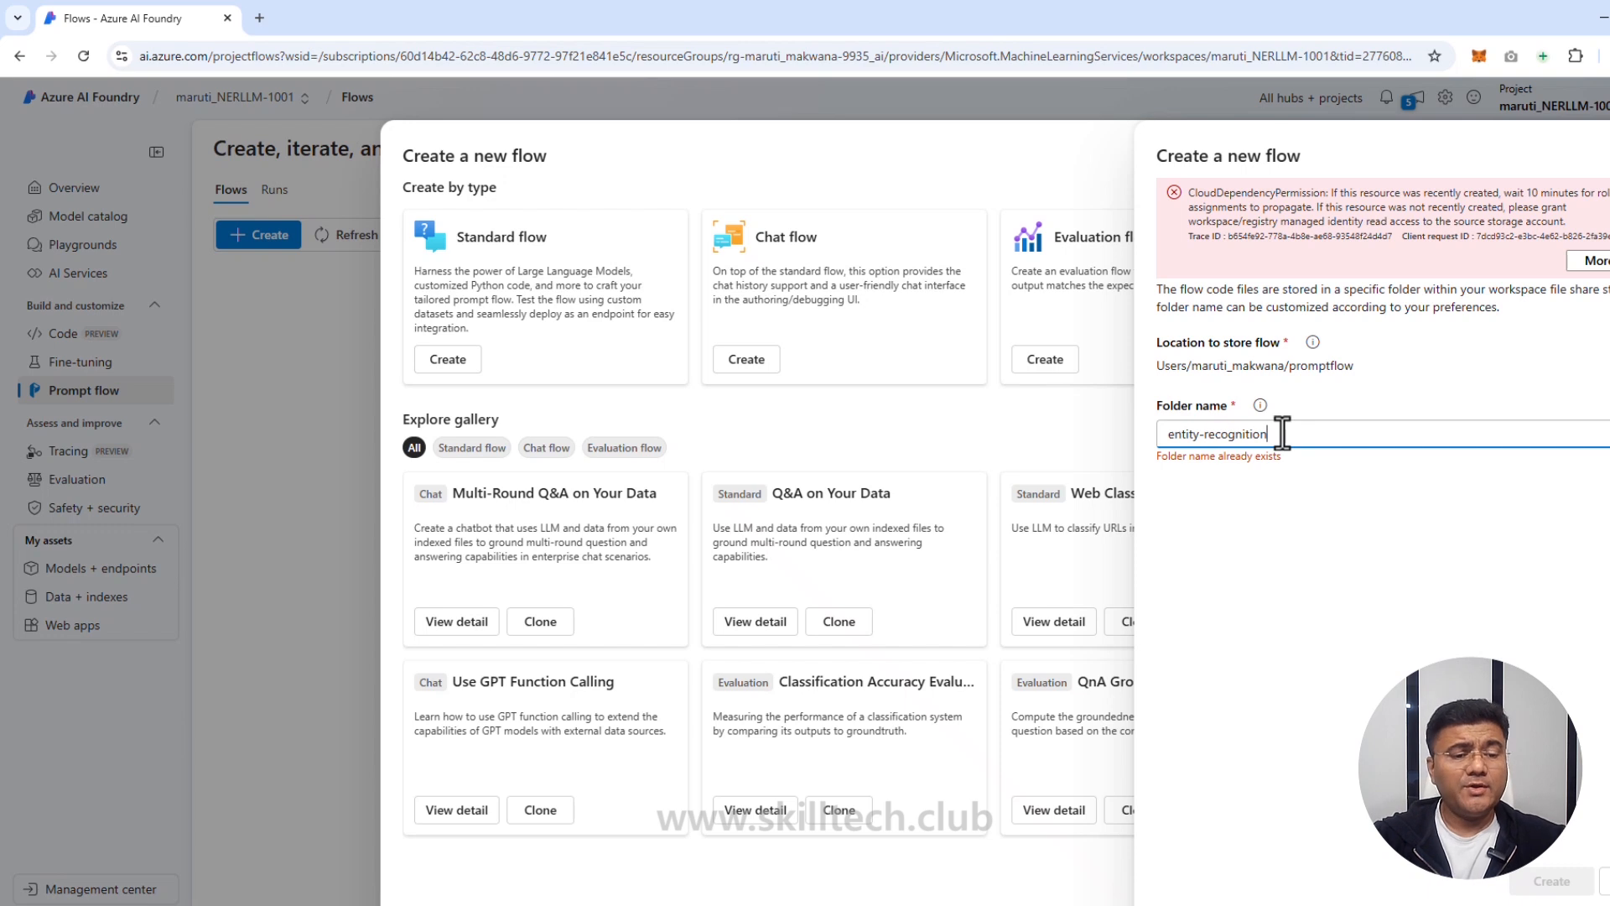
text(1)
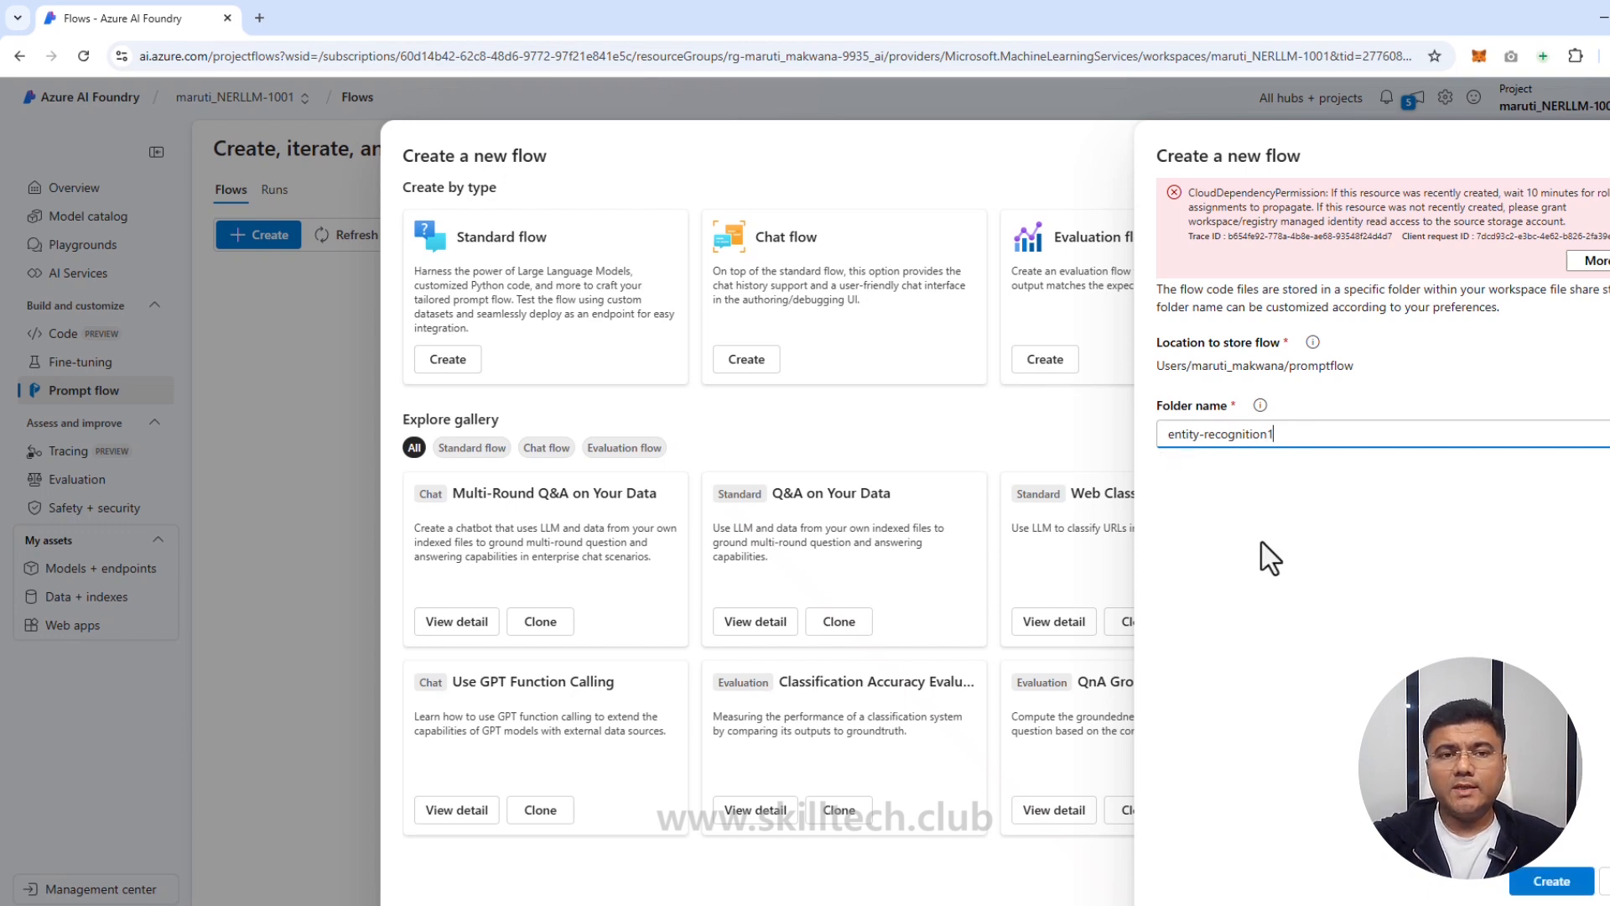
click(1538, 882)
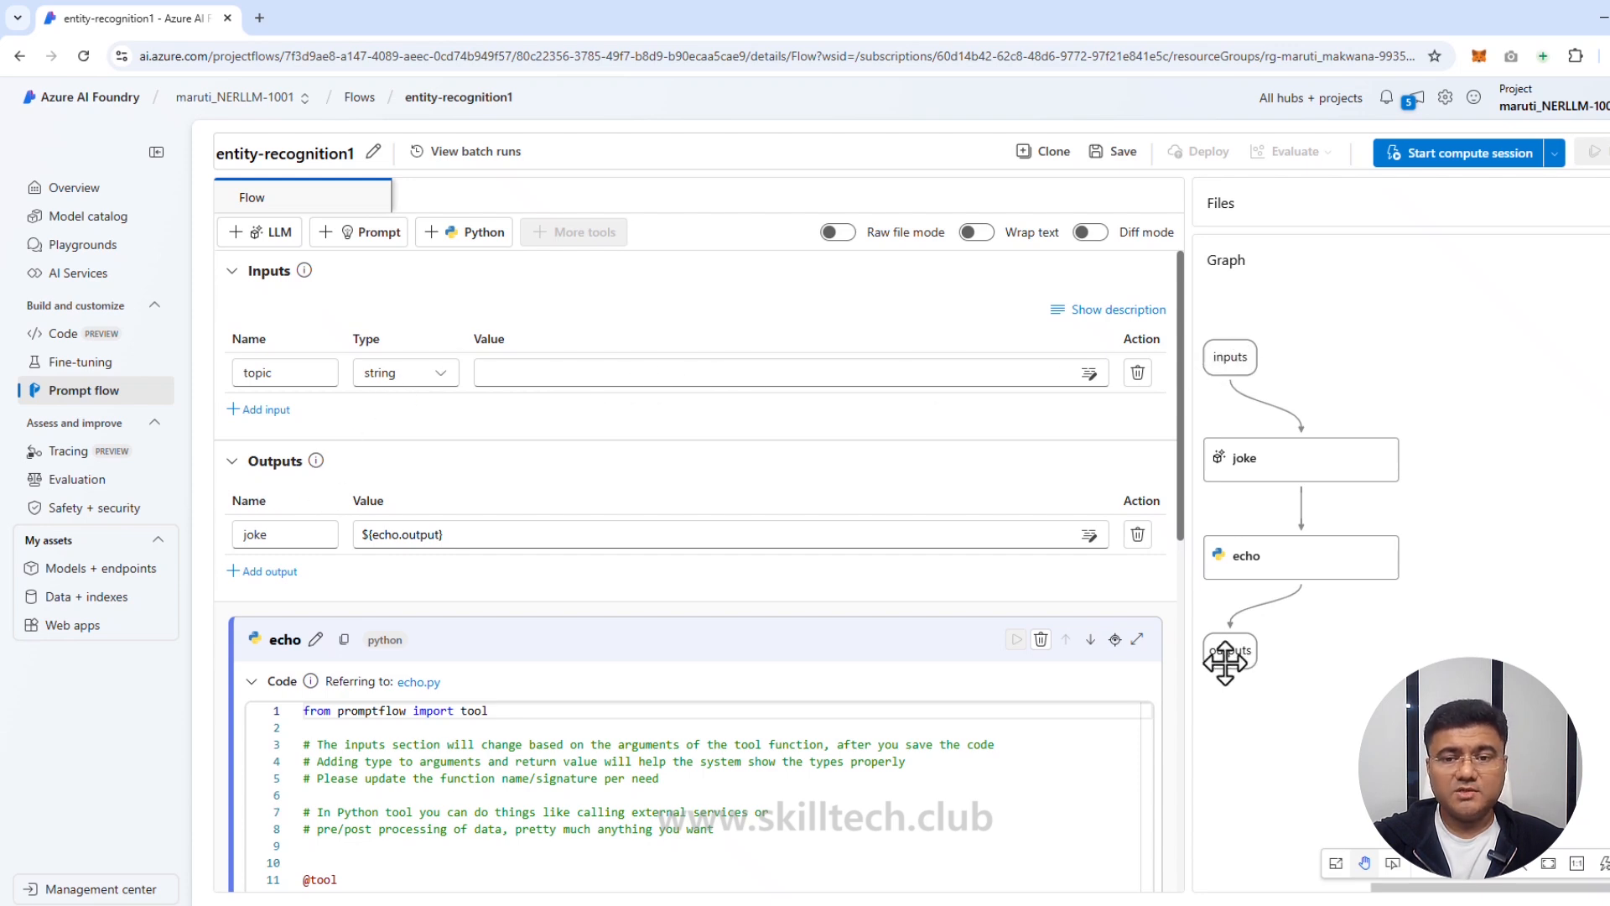
Step: Scroll through the new flow's topic input, joke and echo nodes, and outputs
scroll(435, 630, down, 1)
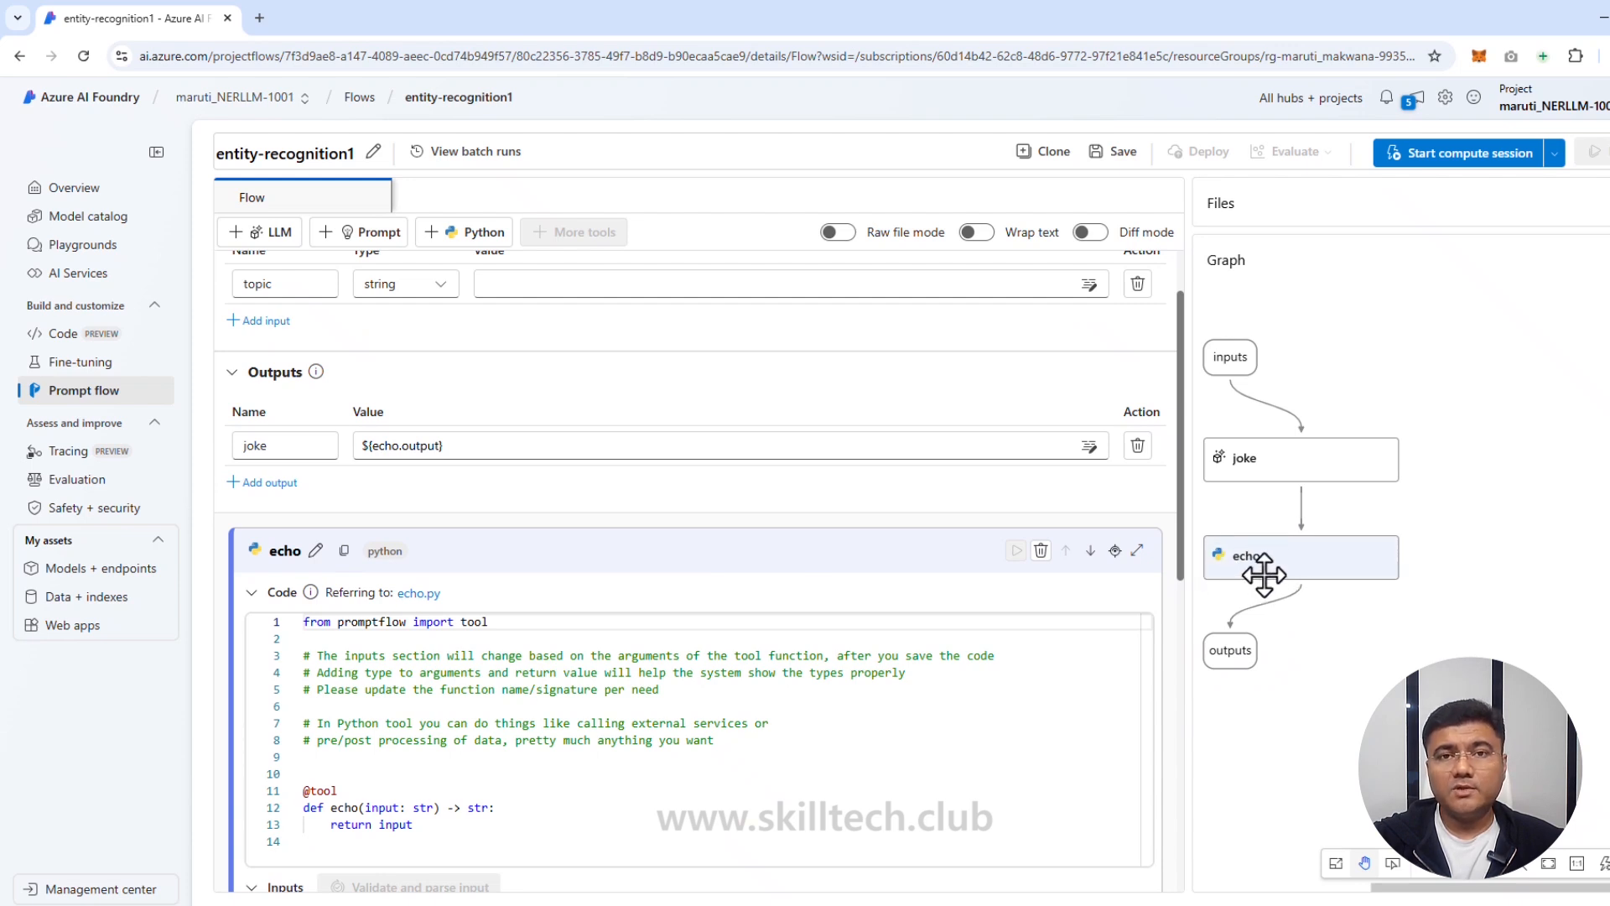
scroll(654, 671, down, 8)
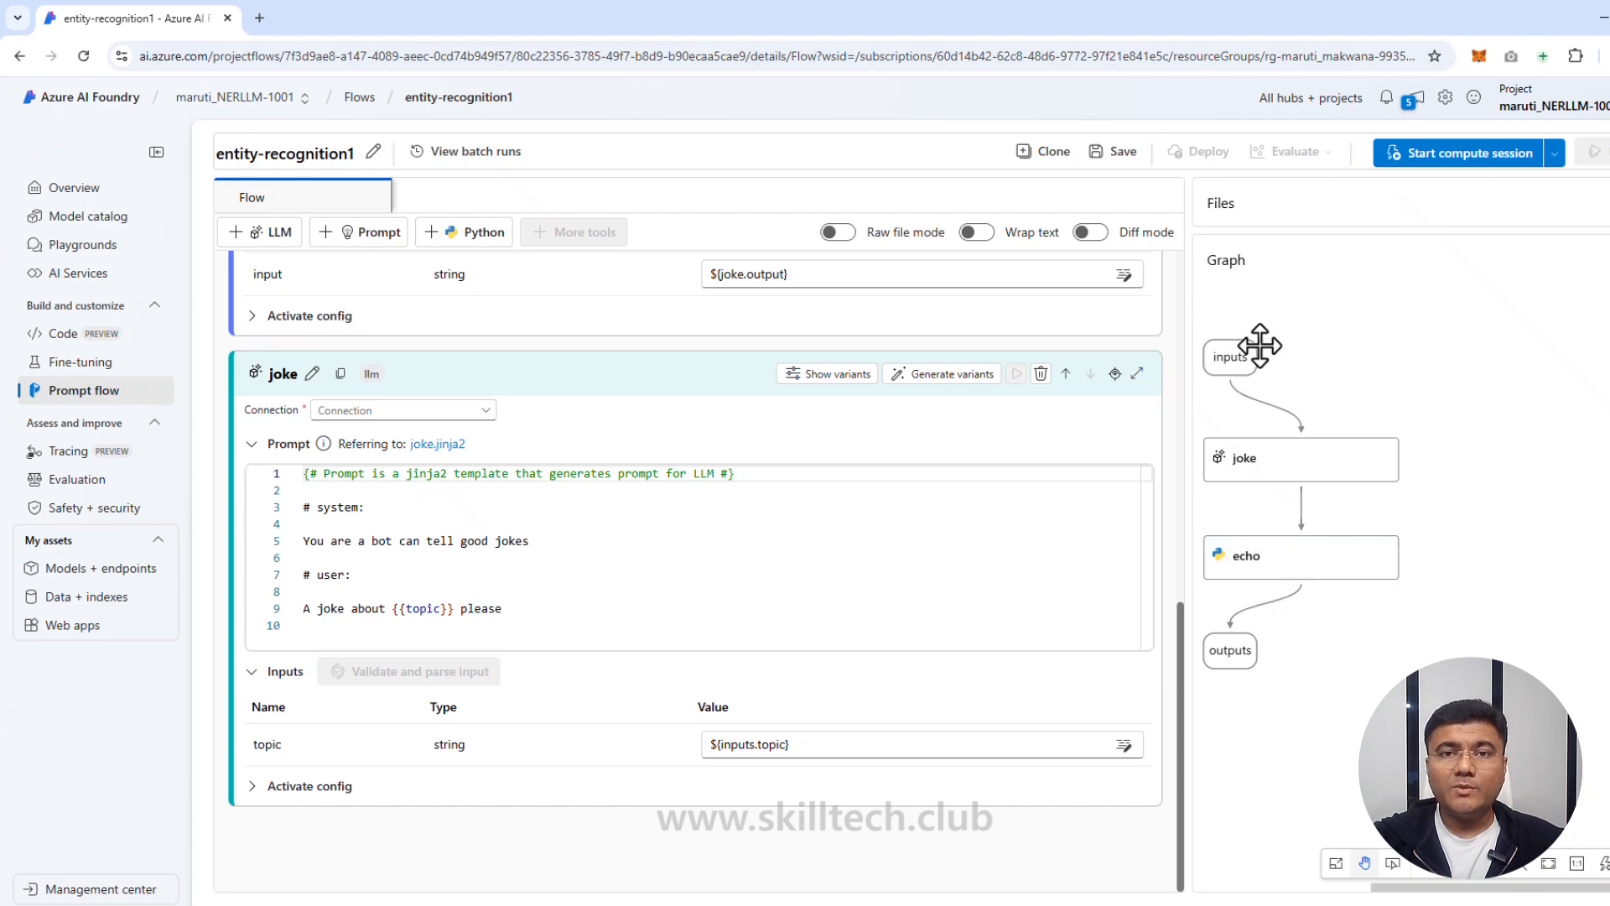
scroll(601, 474, up, 10)
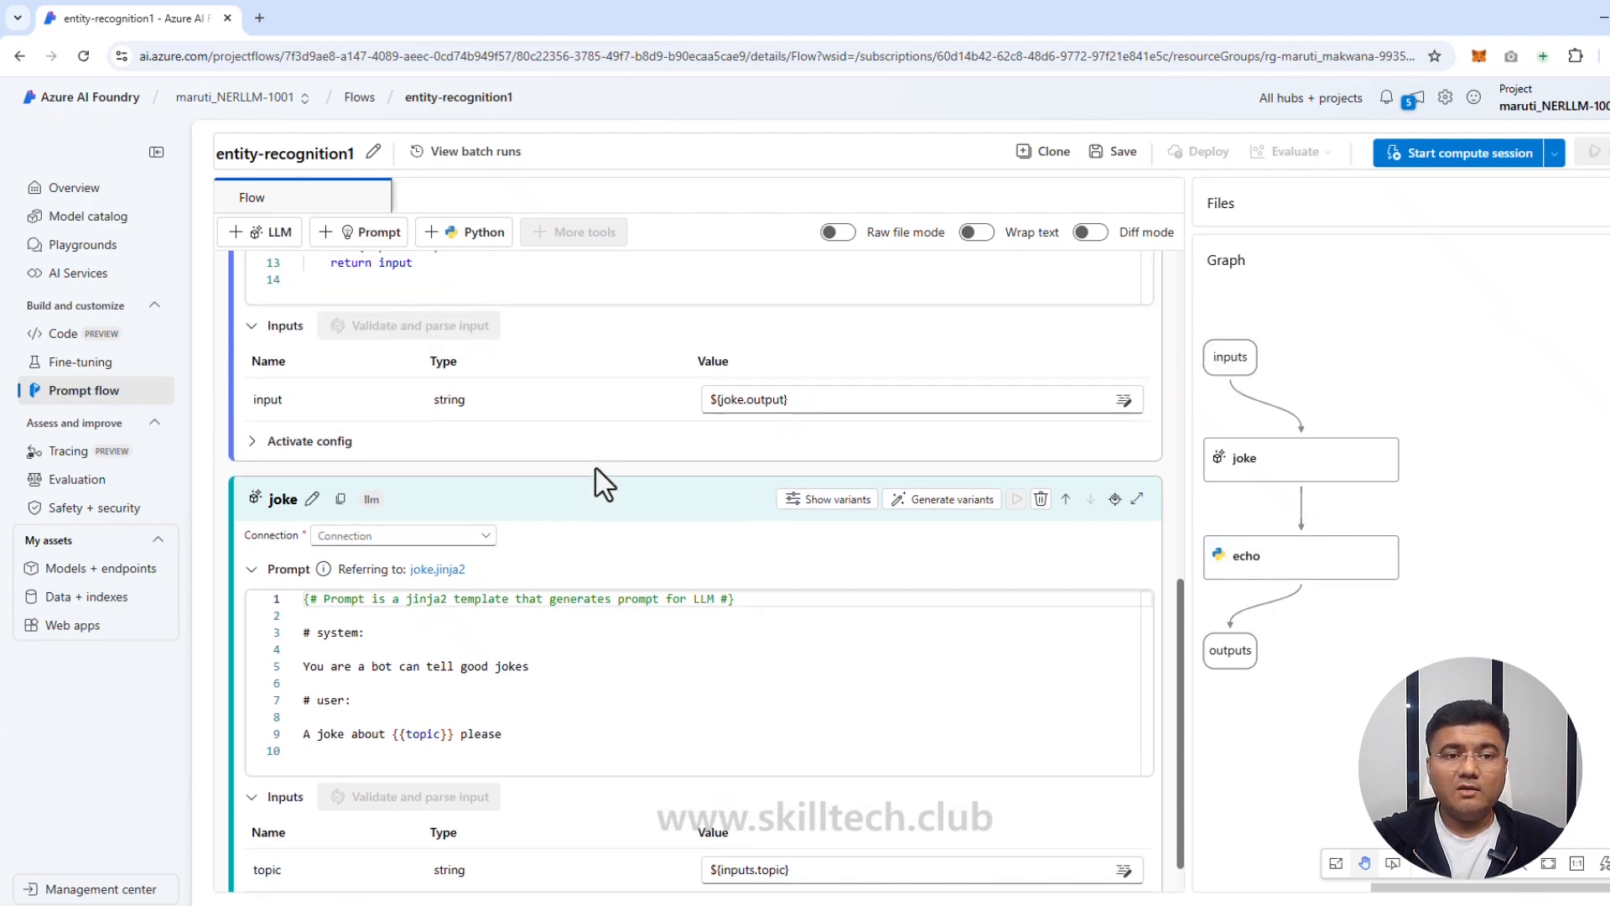
scroll(600, 496, up, 1)
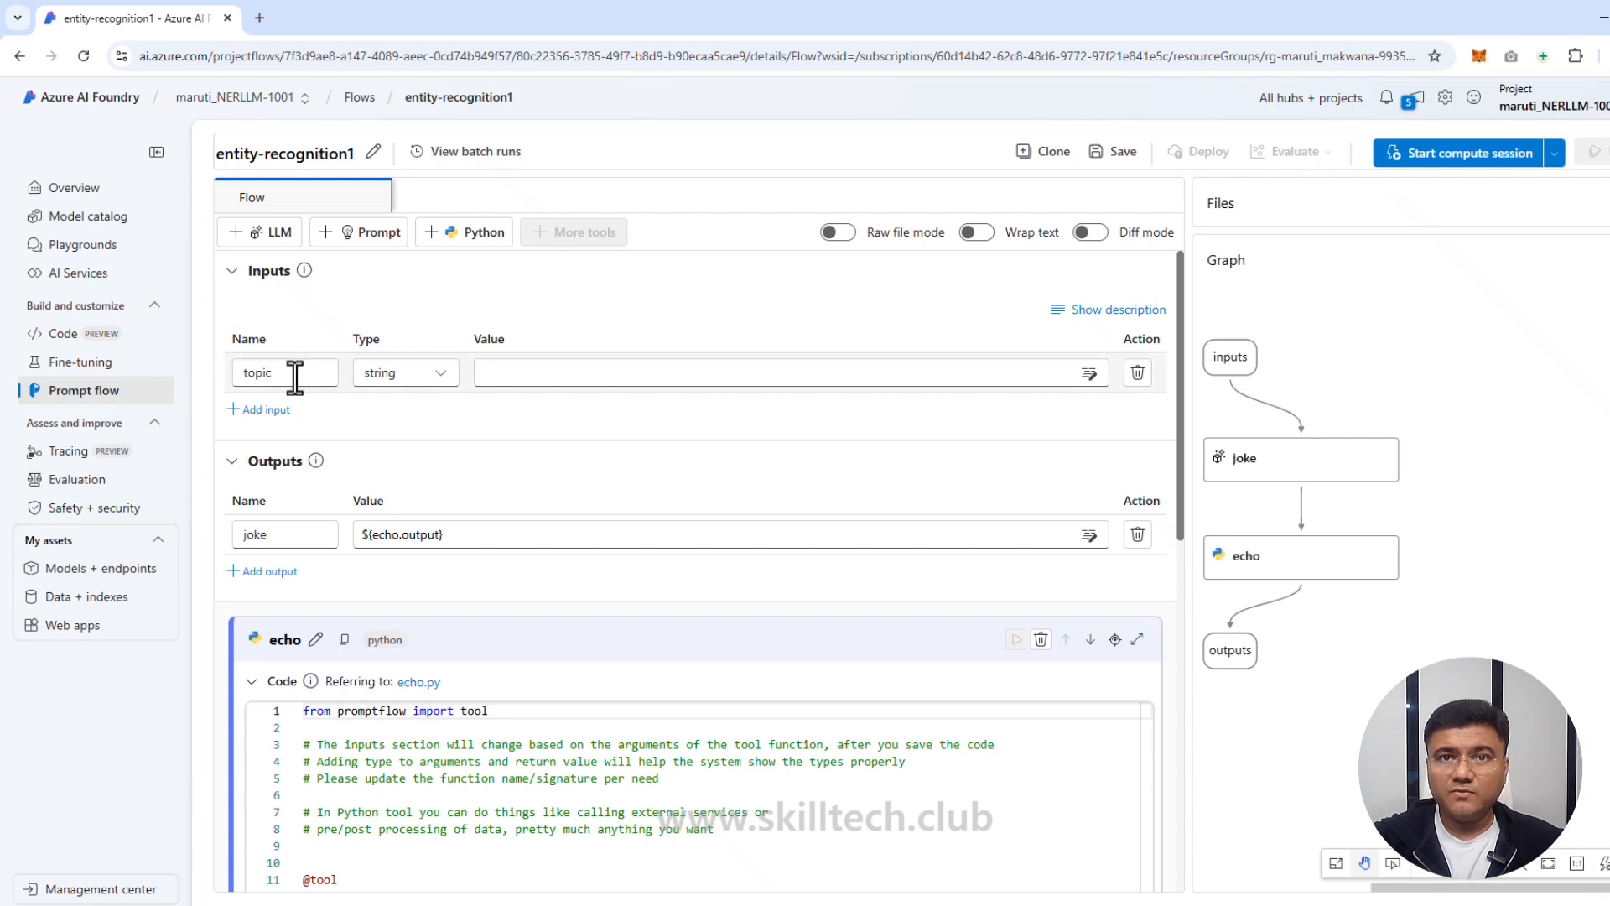
Step: Rename the topic input to entity_type with the value 'job title'
drag(280, 379, 231, 383)
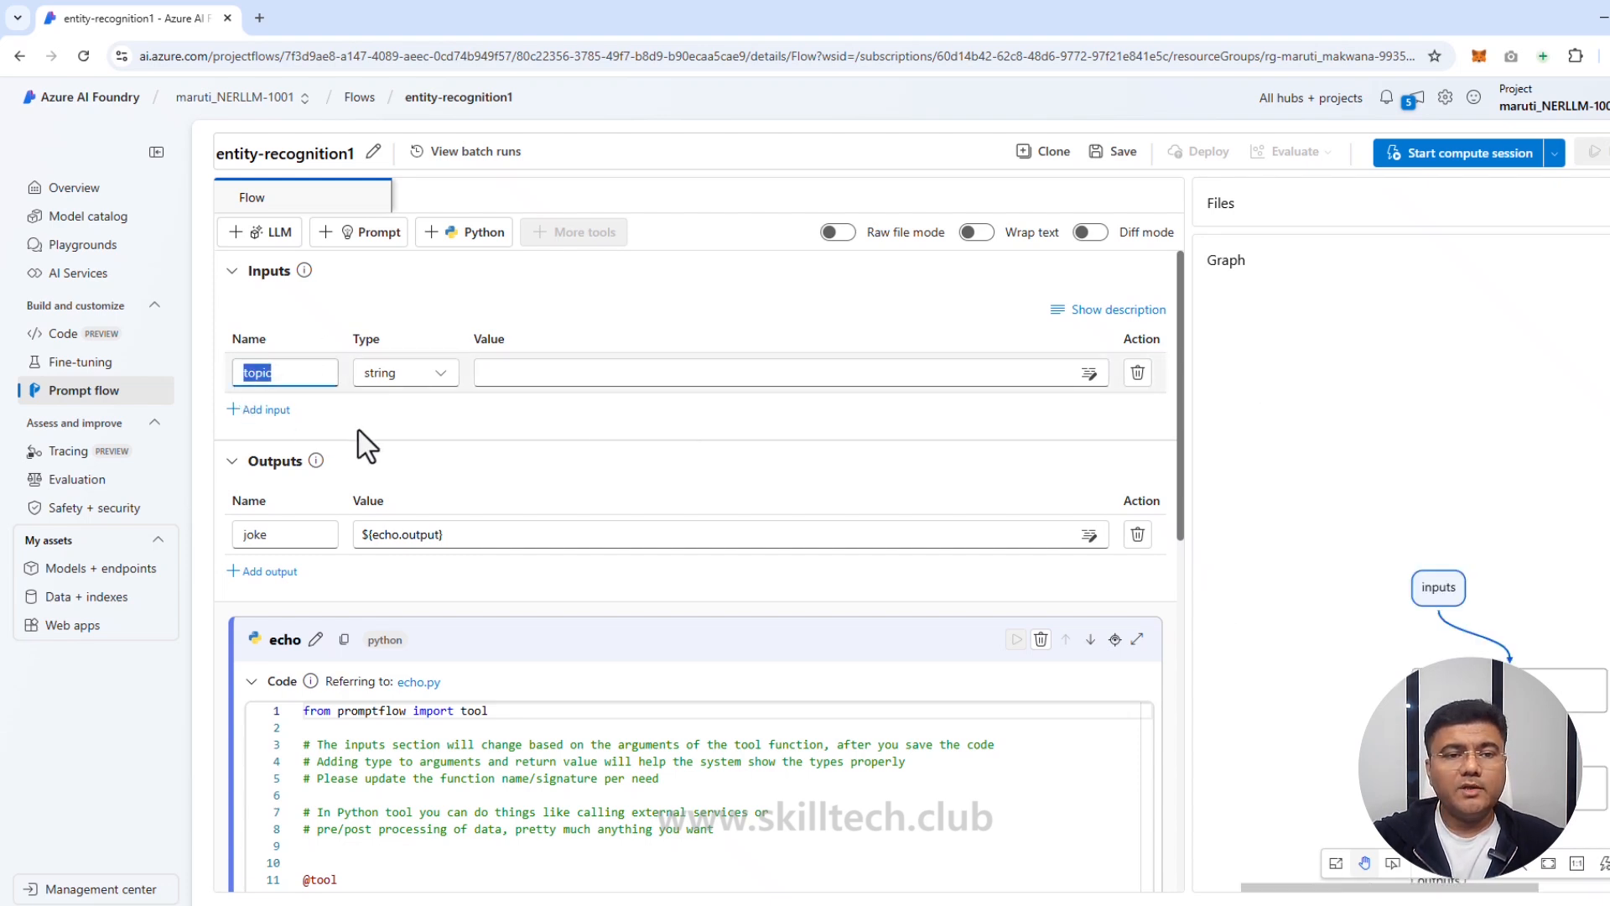
key(BackSpace)
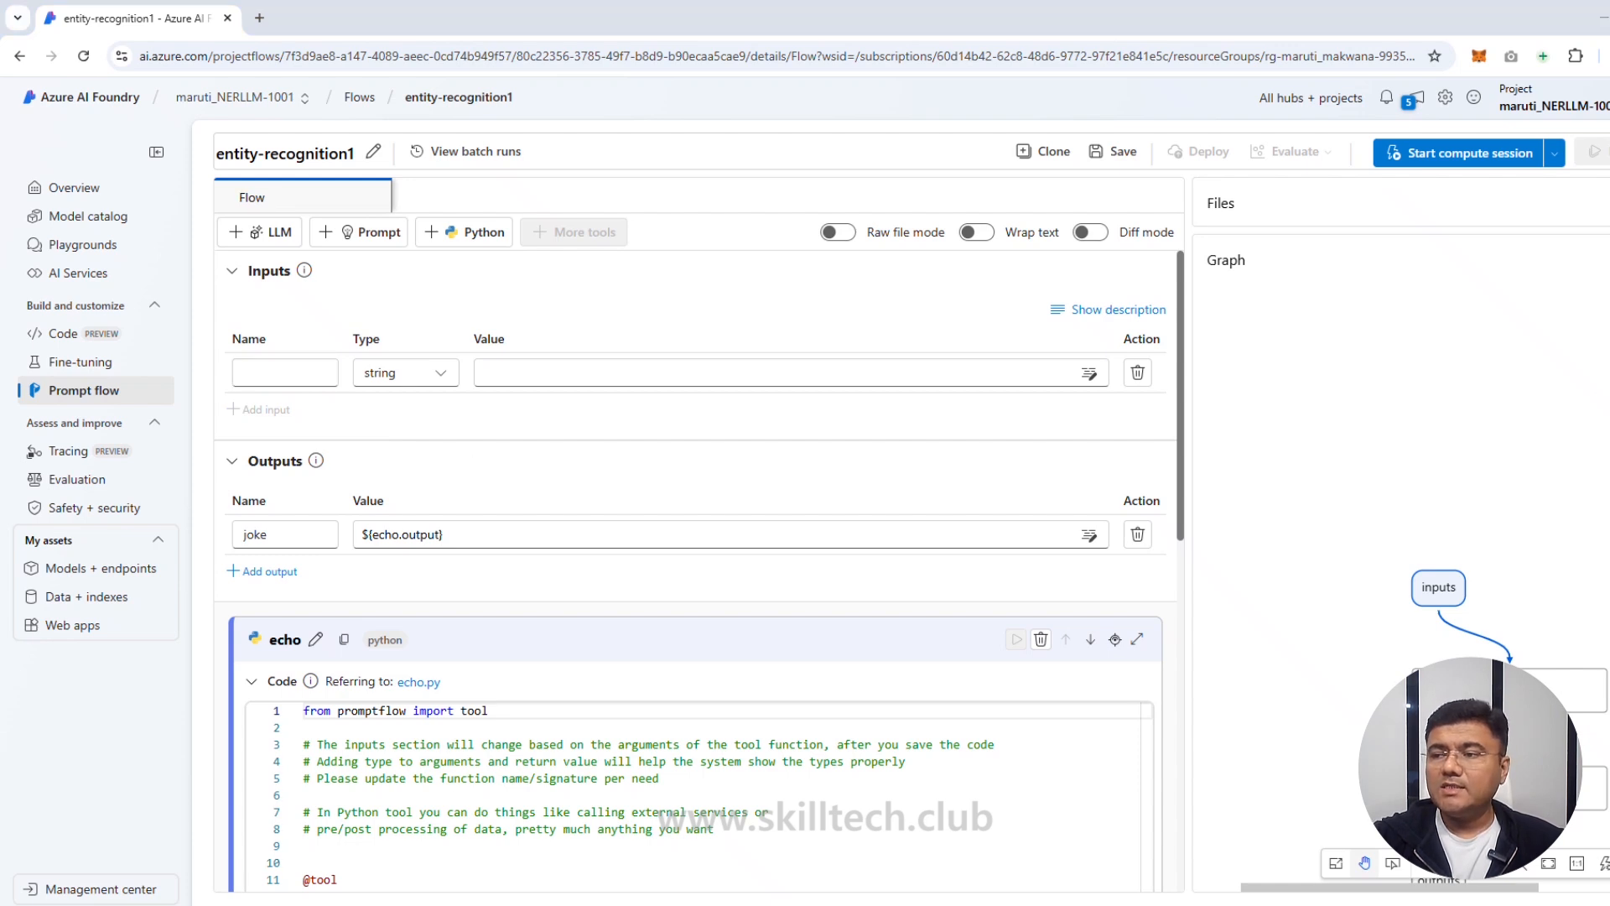
text(entity_type)
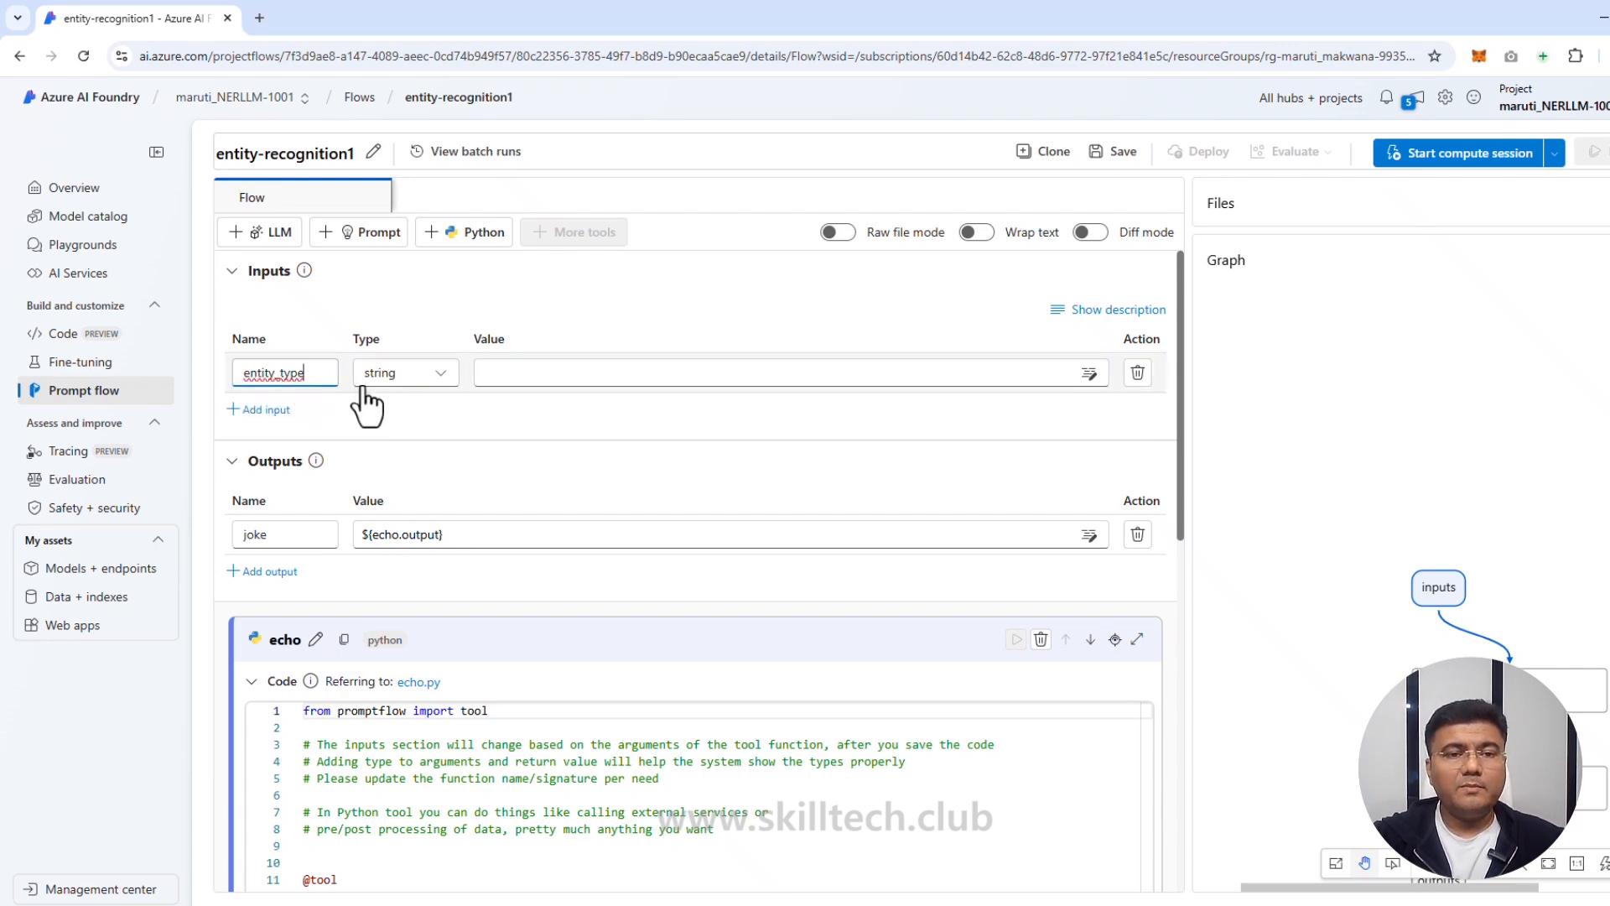
click(502, 374)
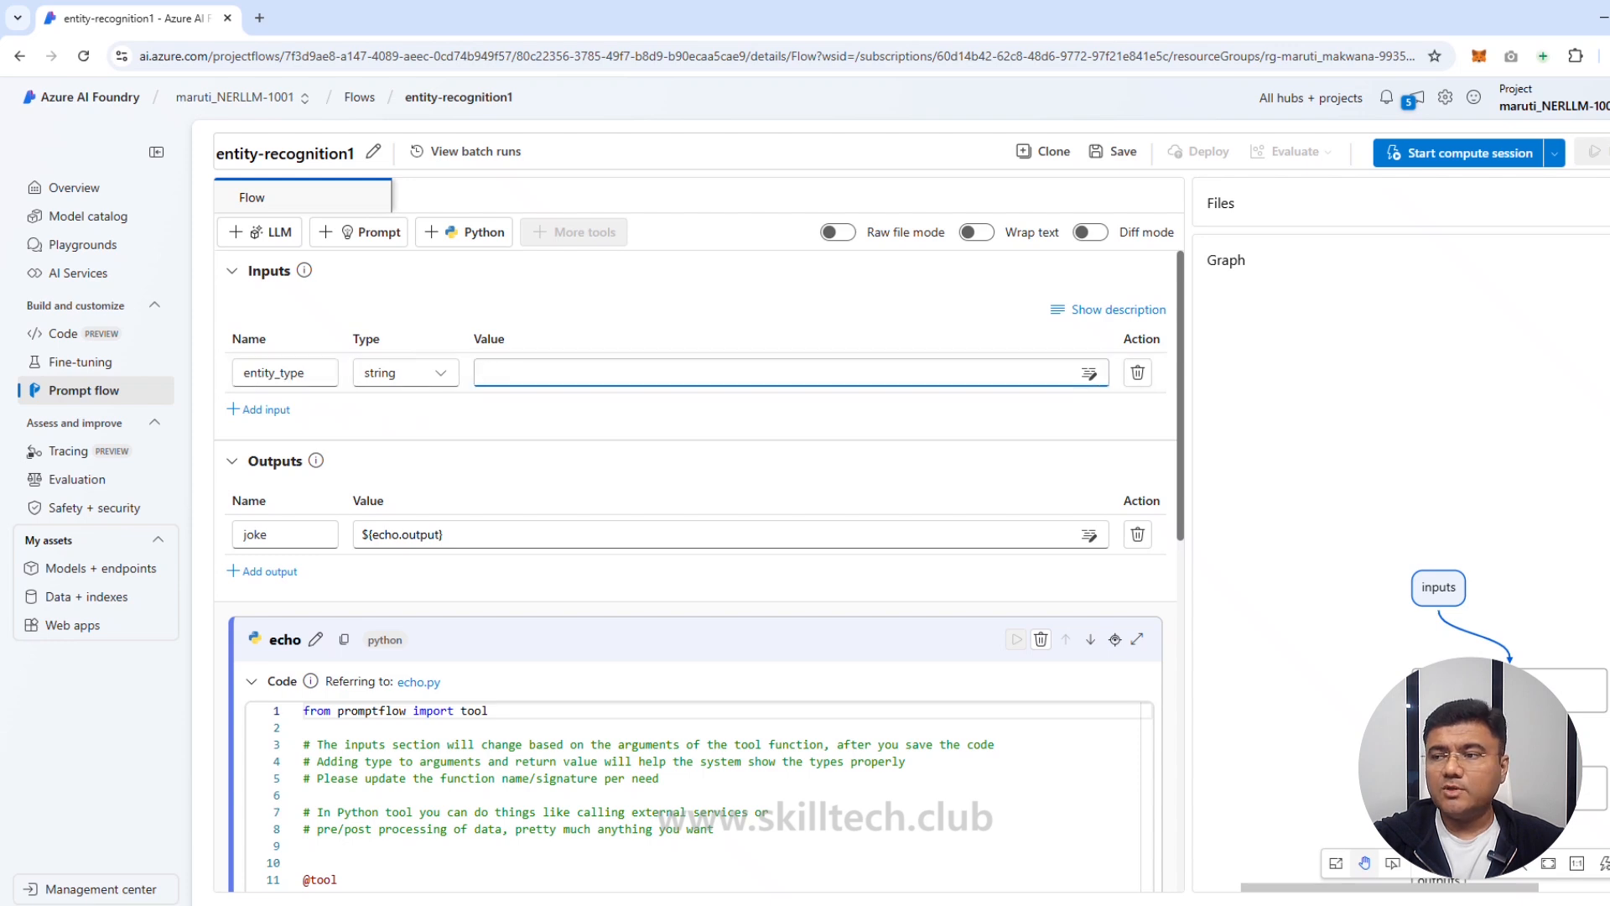
text(job title)
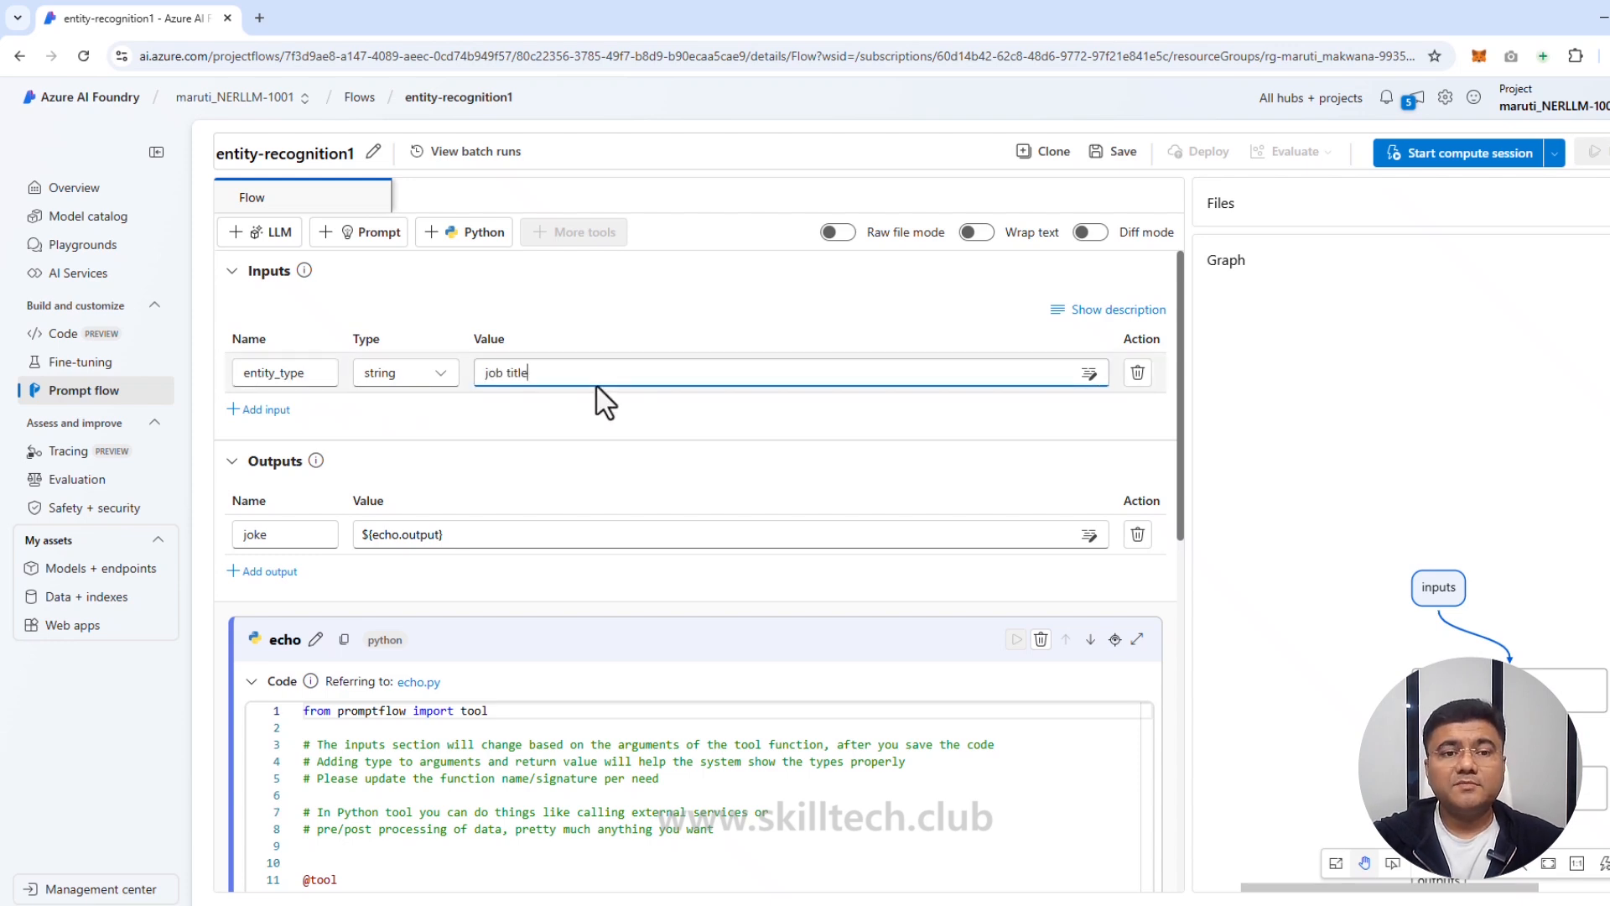
Step: Add a 'text' input holding the pasted sample sentence about a software engineer
click(267, 411)
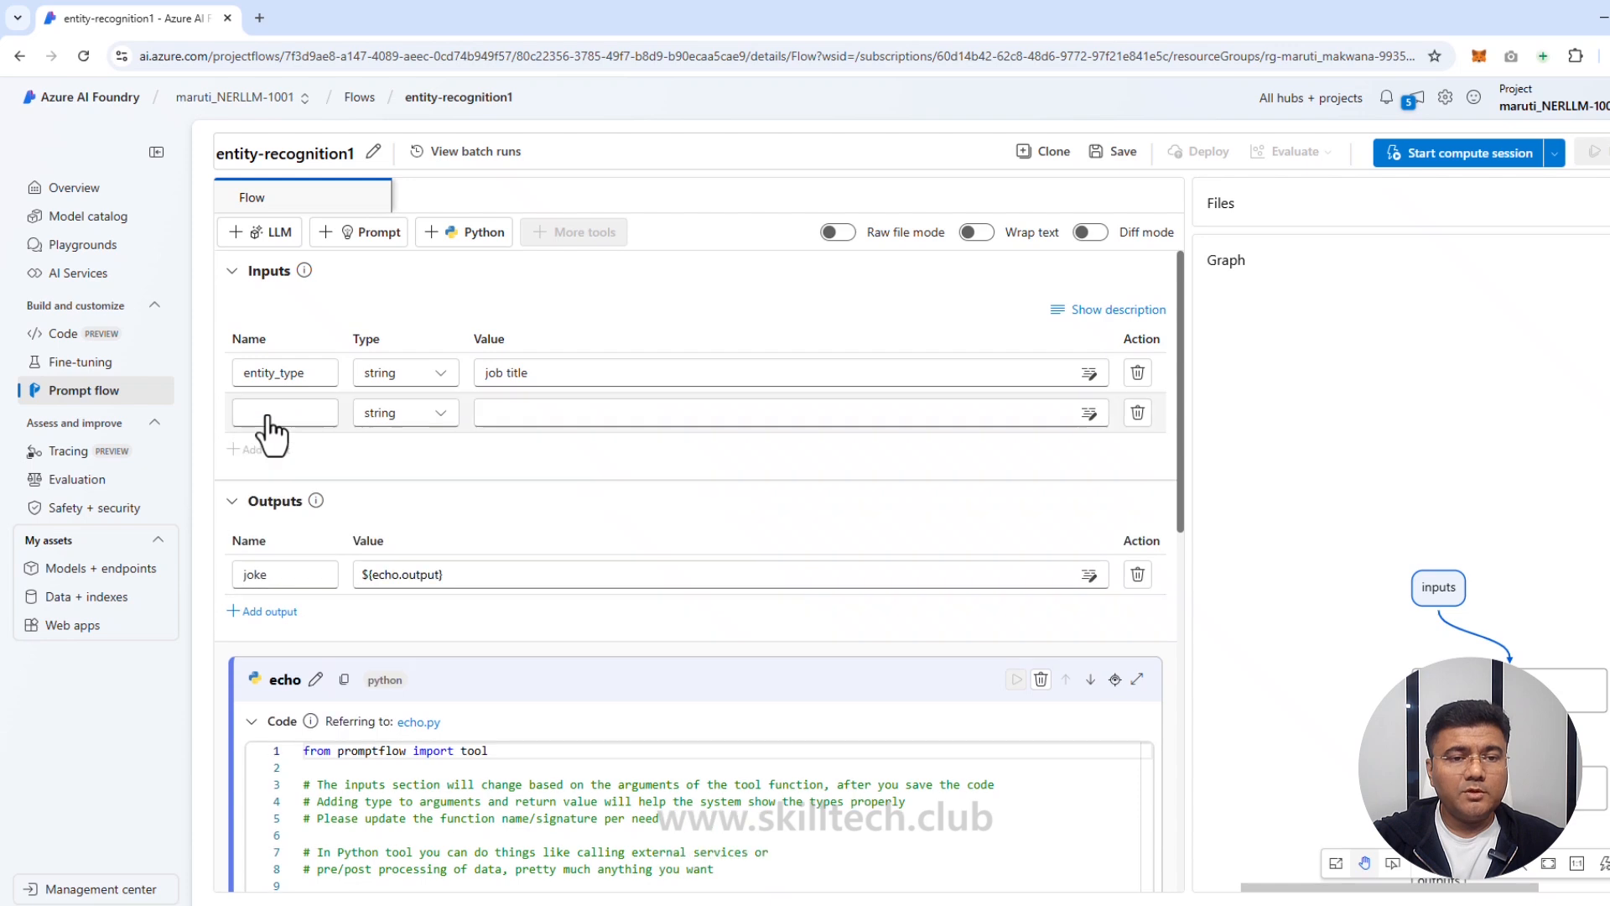
click(285, 412)
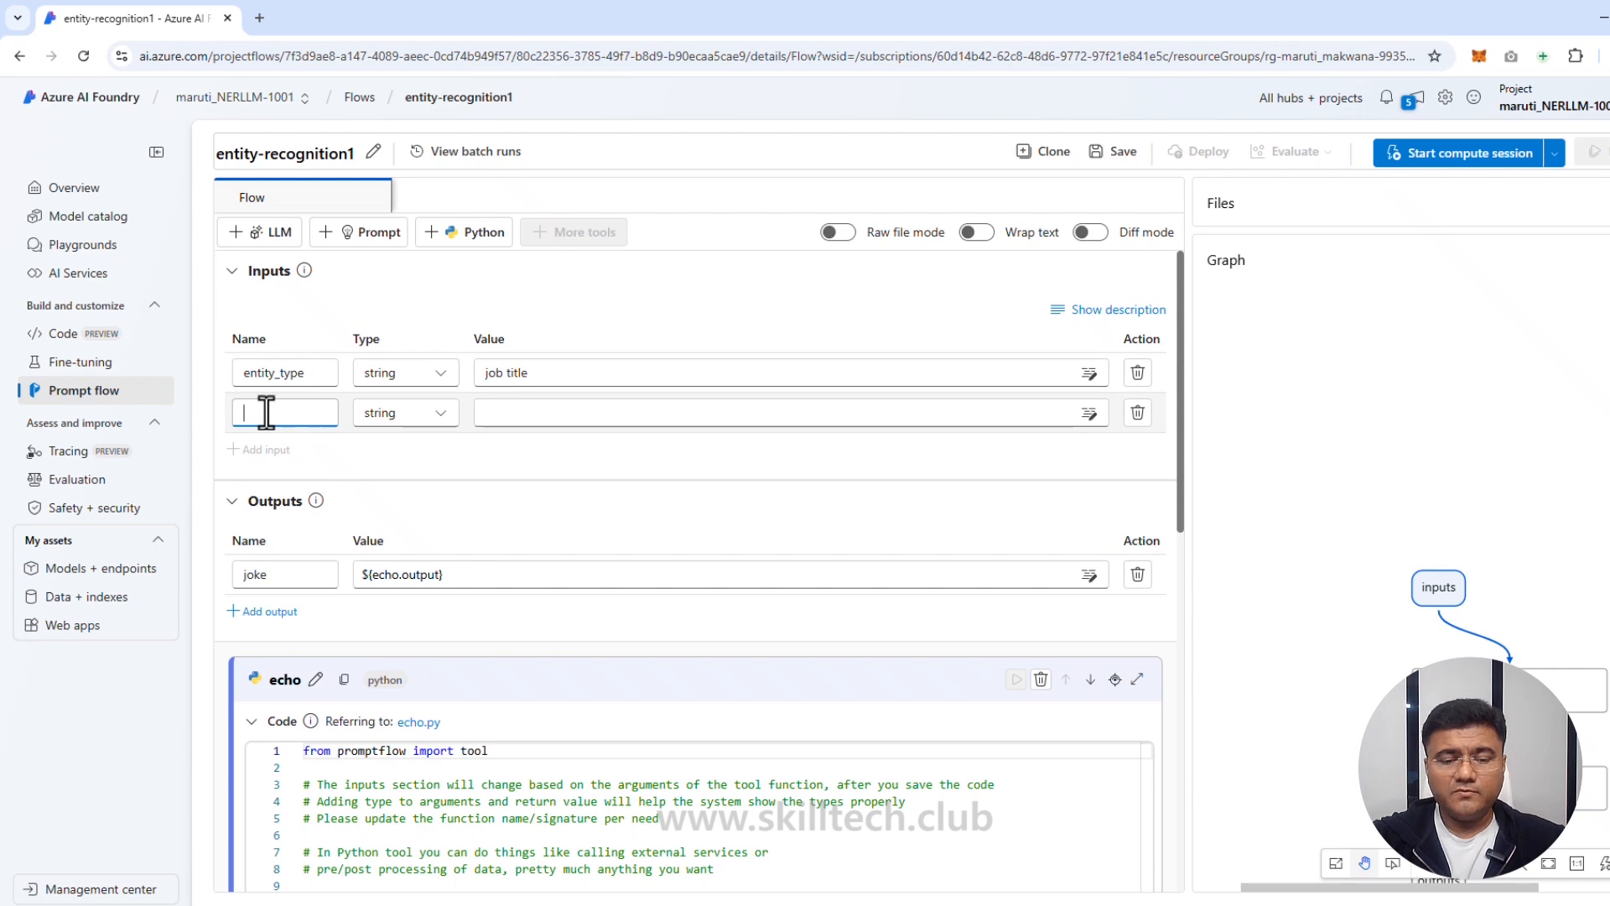
text(text)
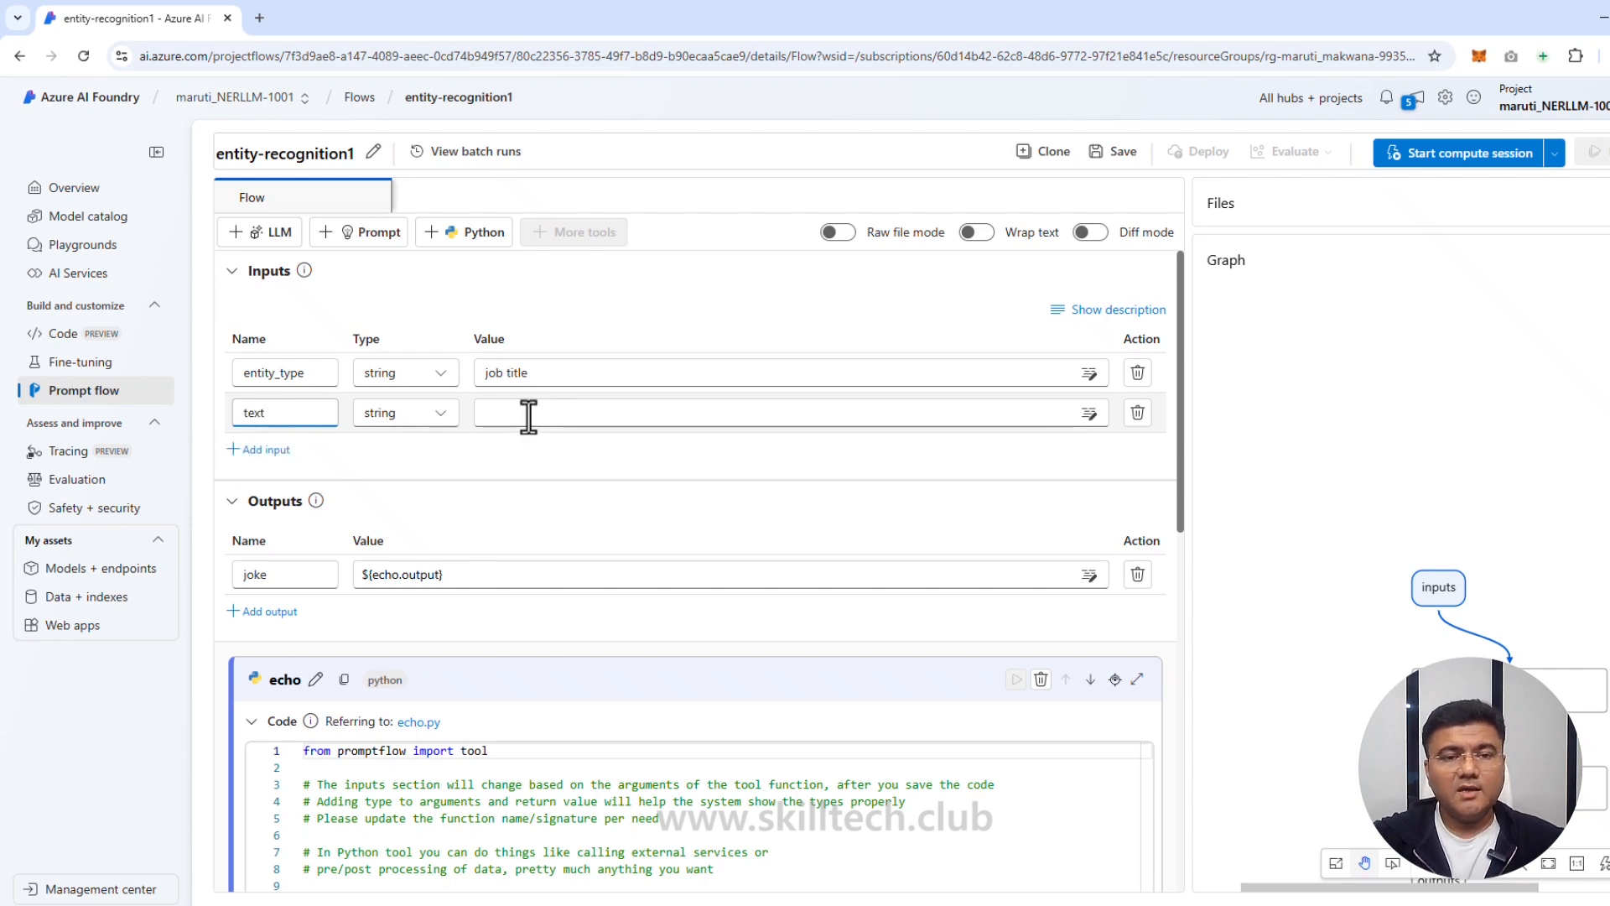
click(532, 414)
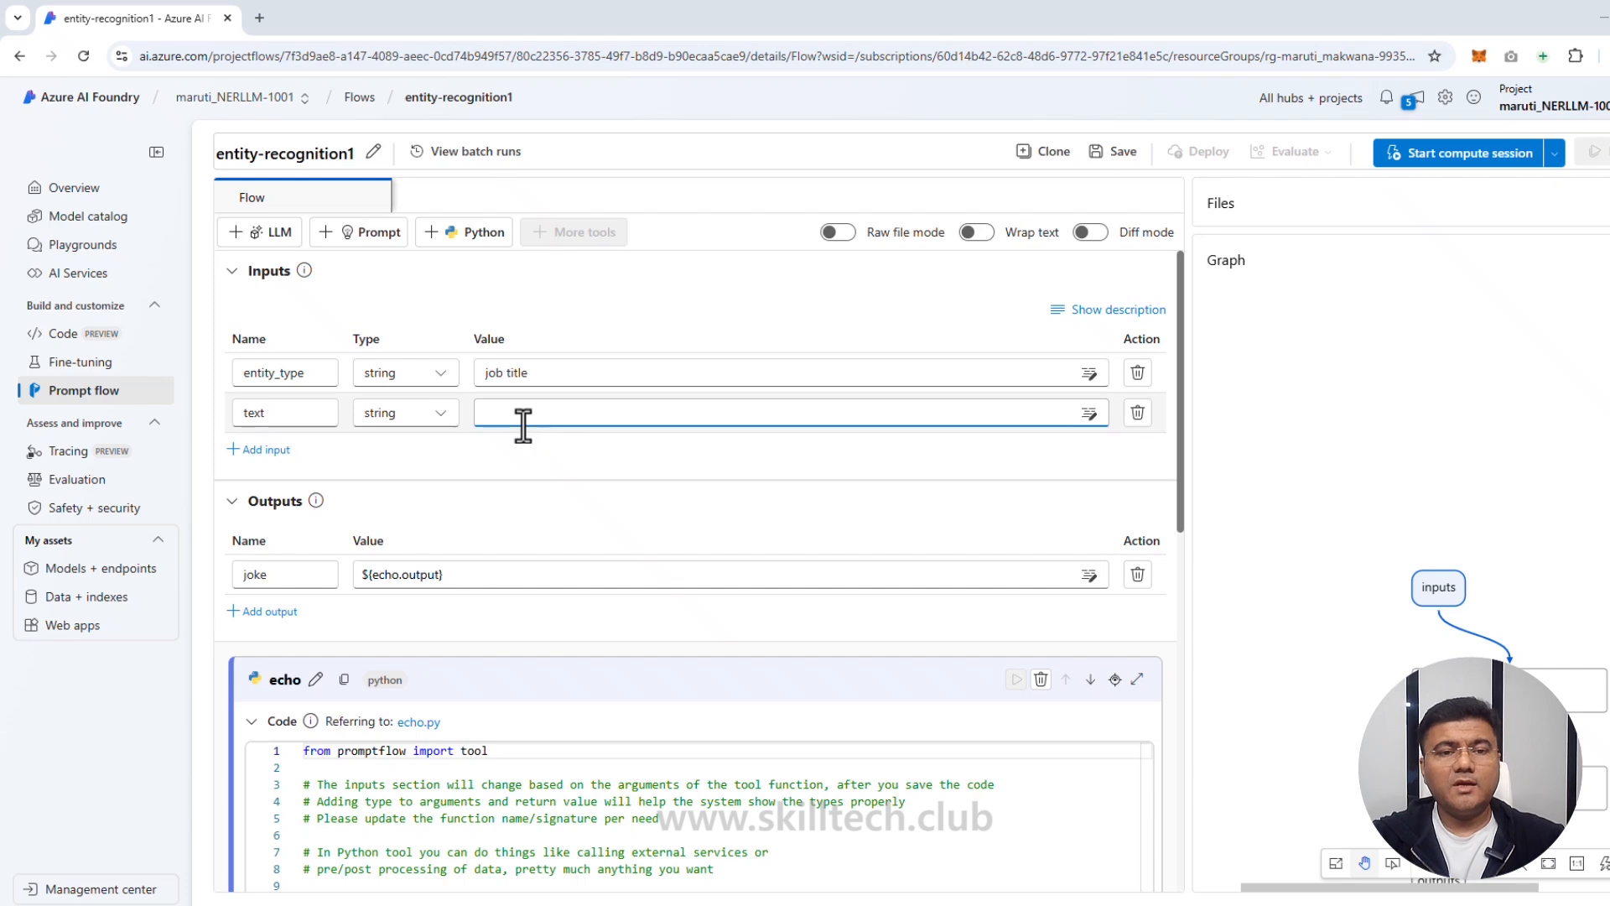
text(The software engineer is working on a new update for the application.)
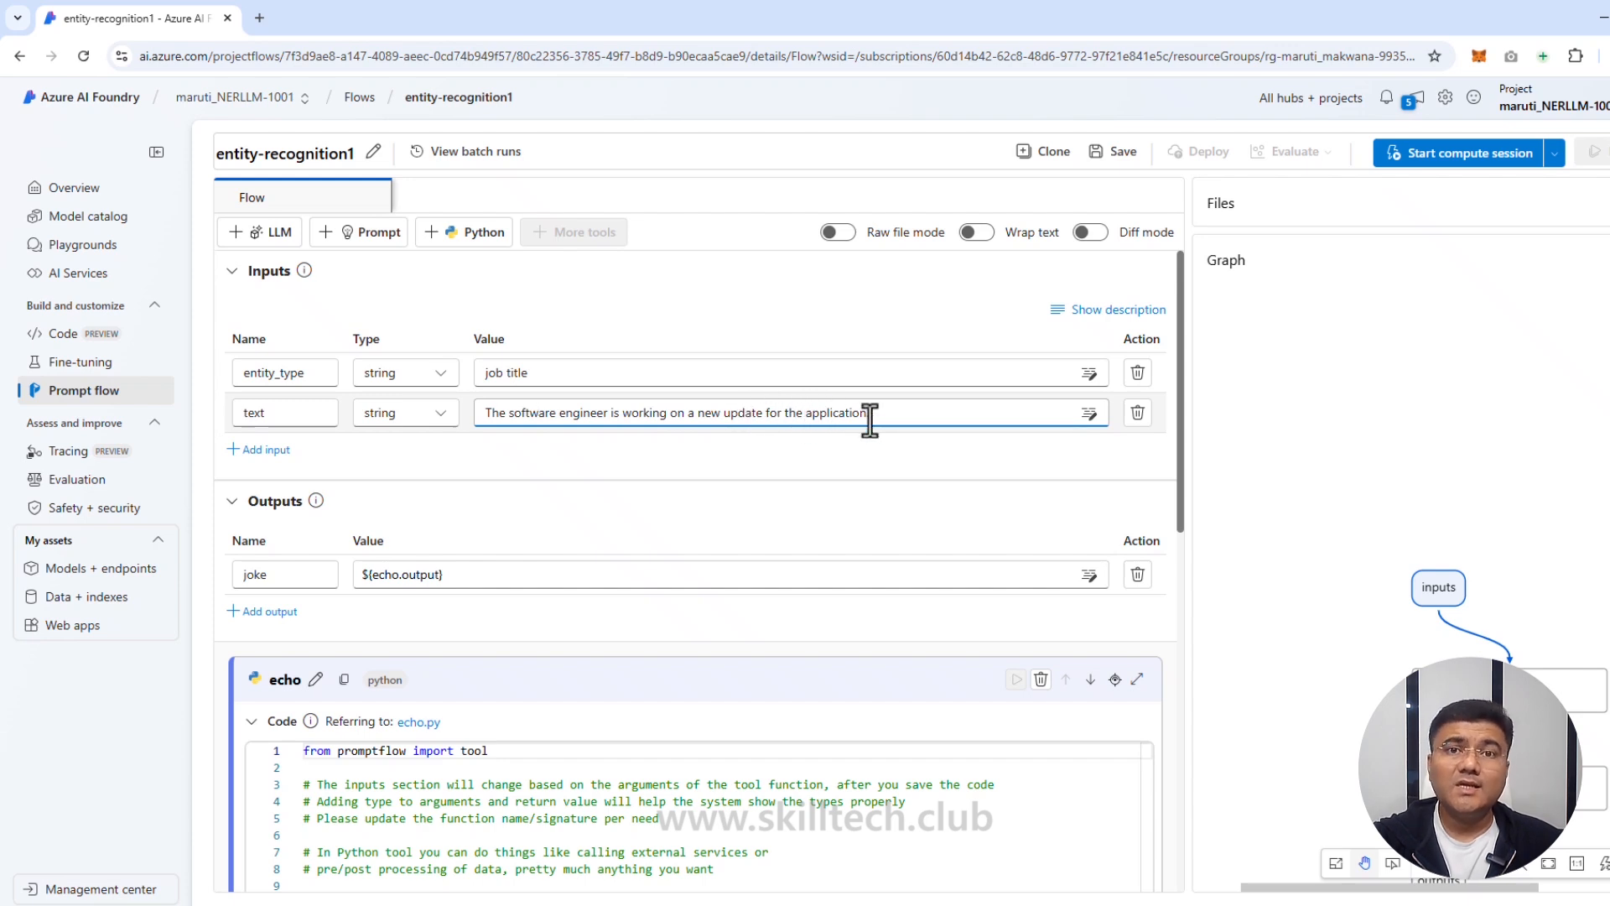
text(.)
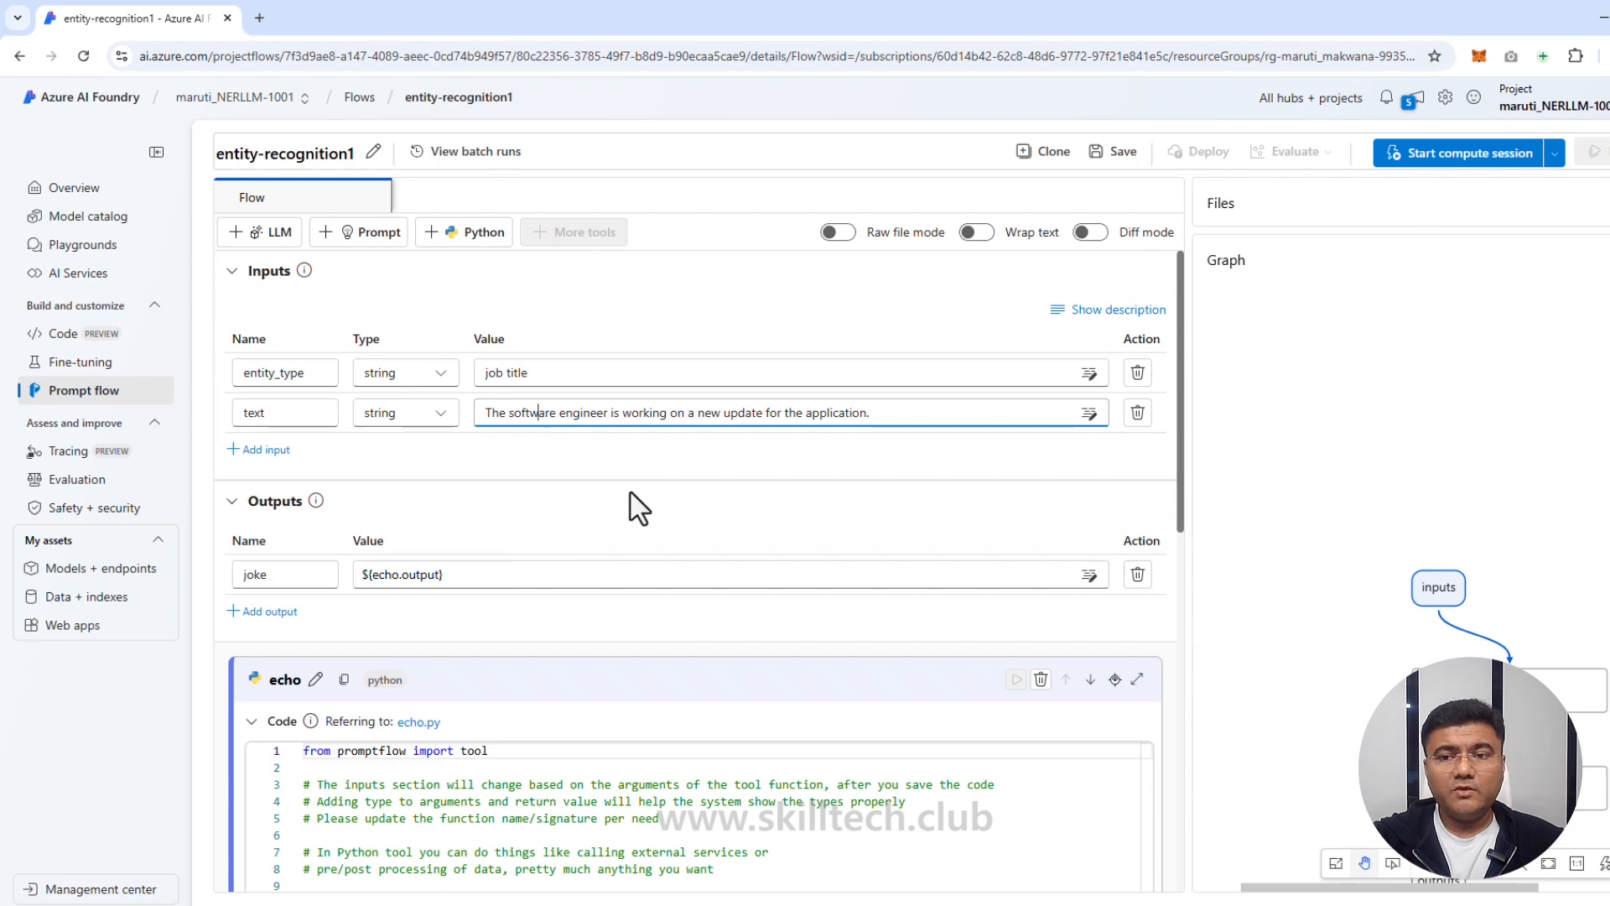
click(531, 466)
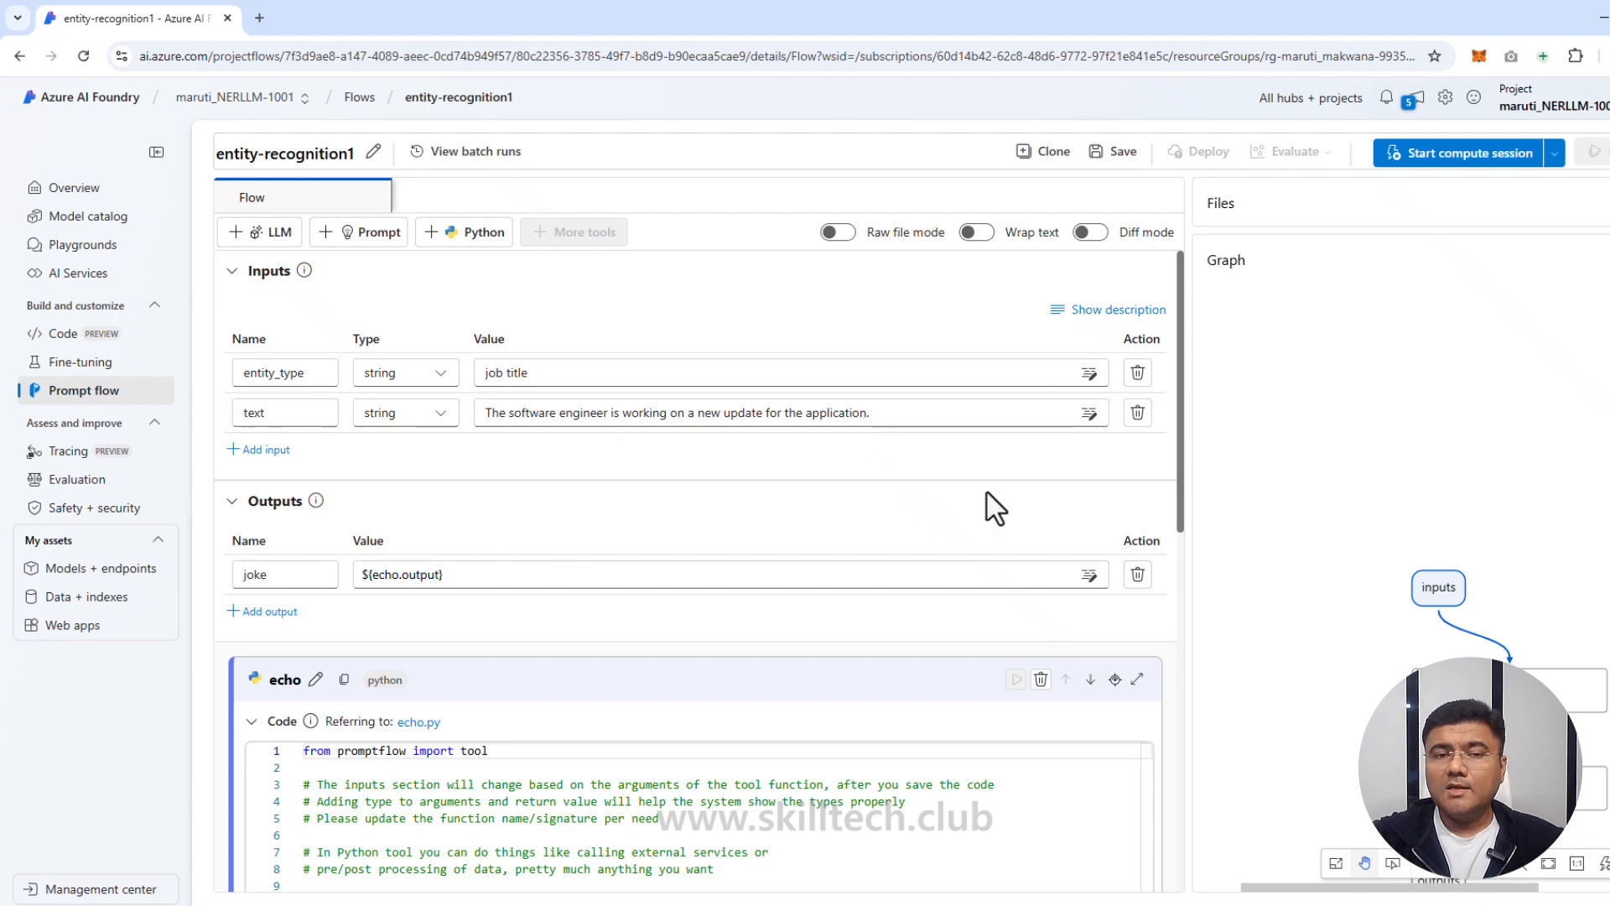
Step: Change the joke node's name to NER_LLM
scroll(547, 492, down, 2)
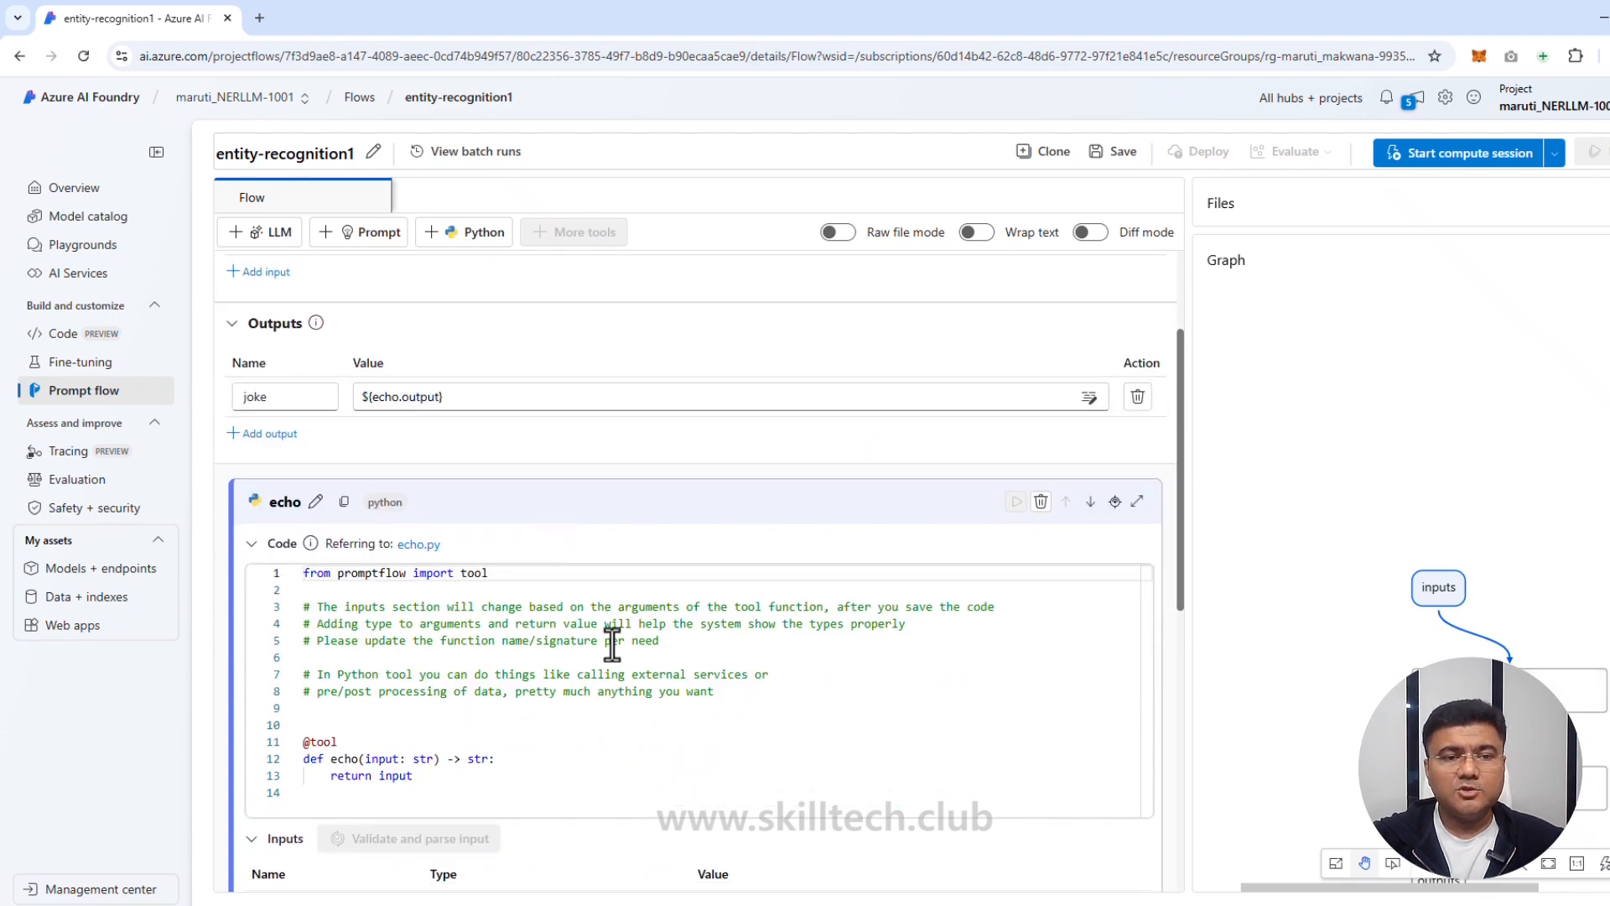
scroll(618, 629, down, 6)
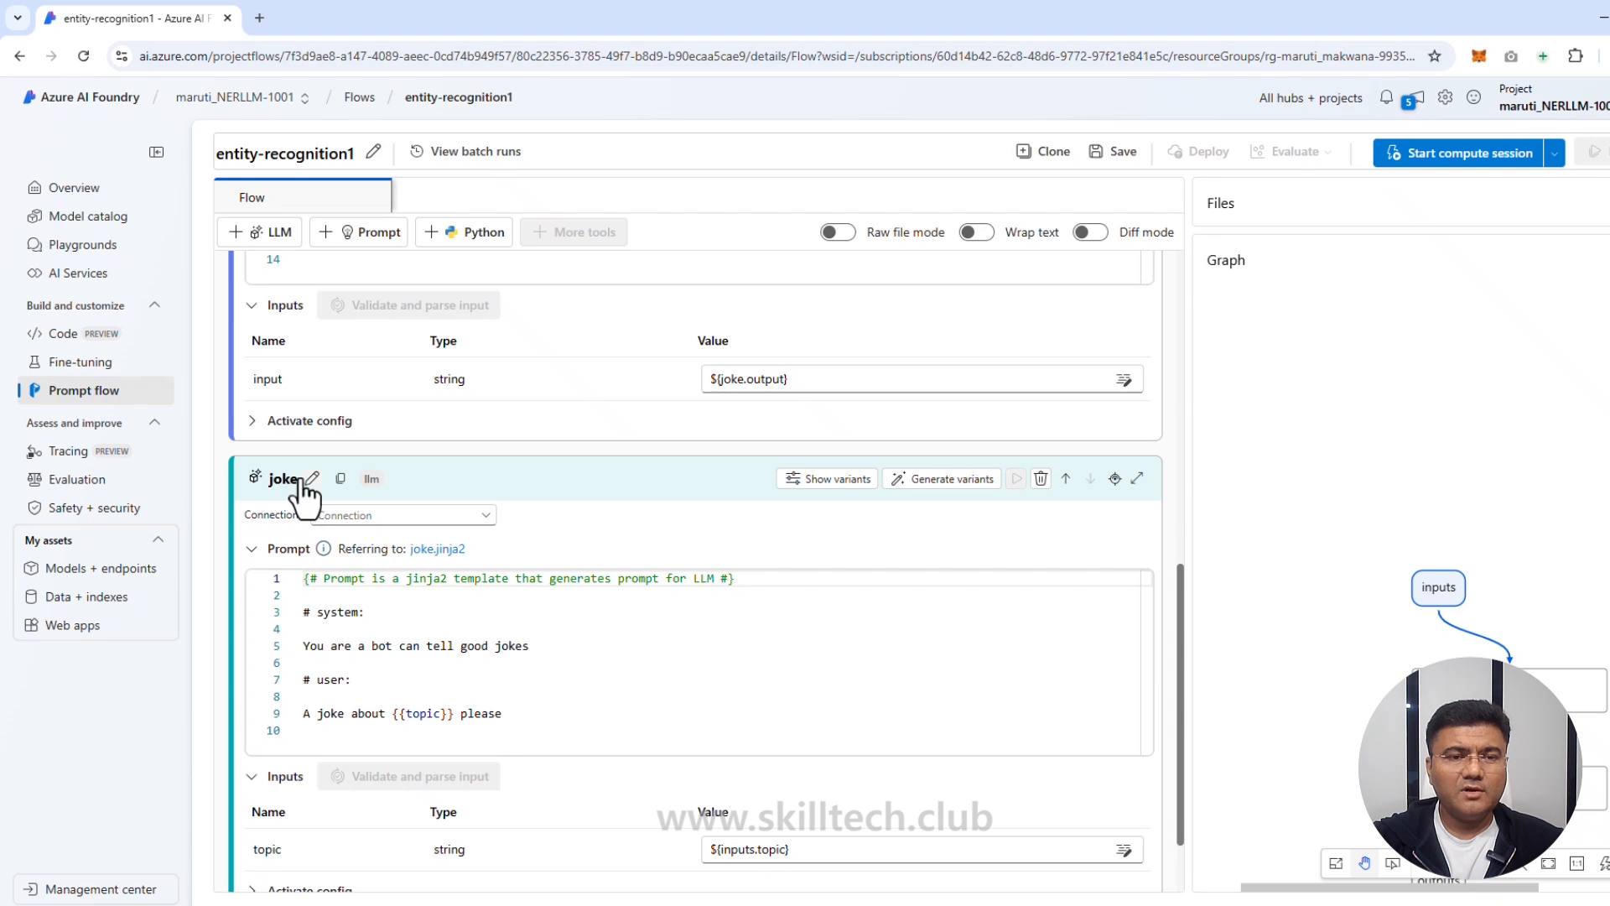
scroll(327, 541, down, 1)
click(312, 389)
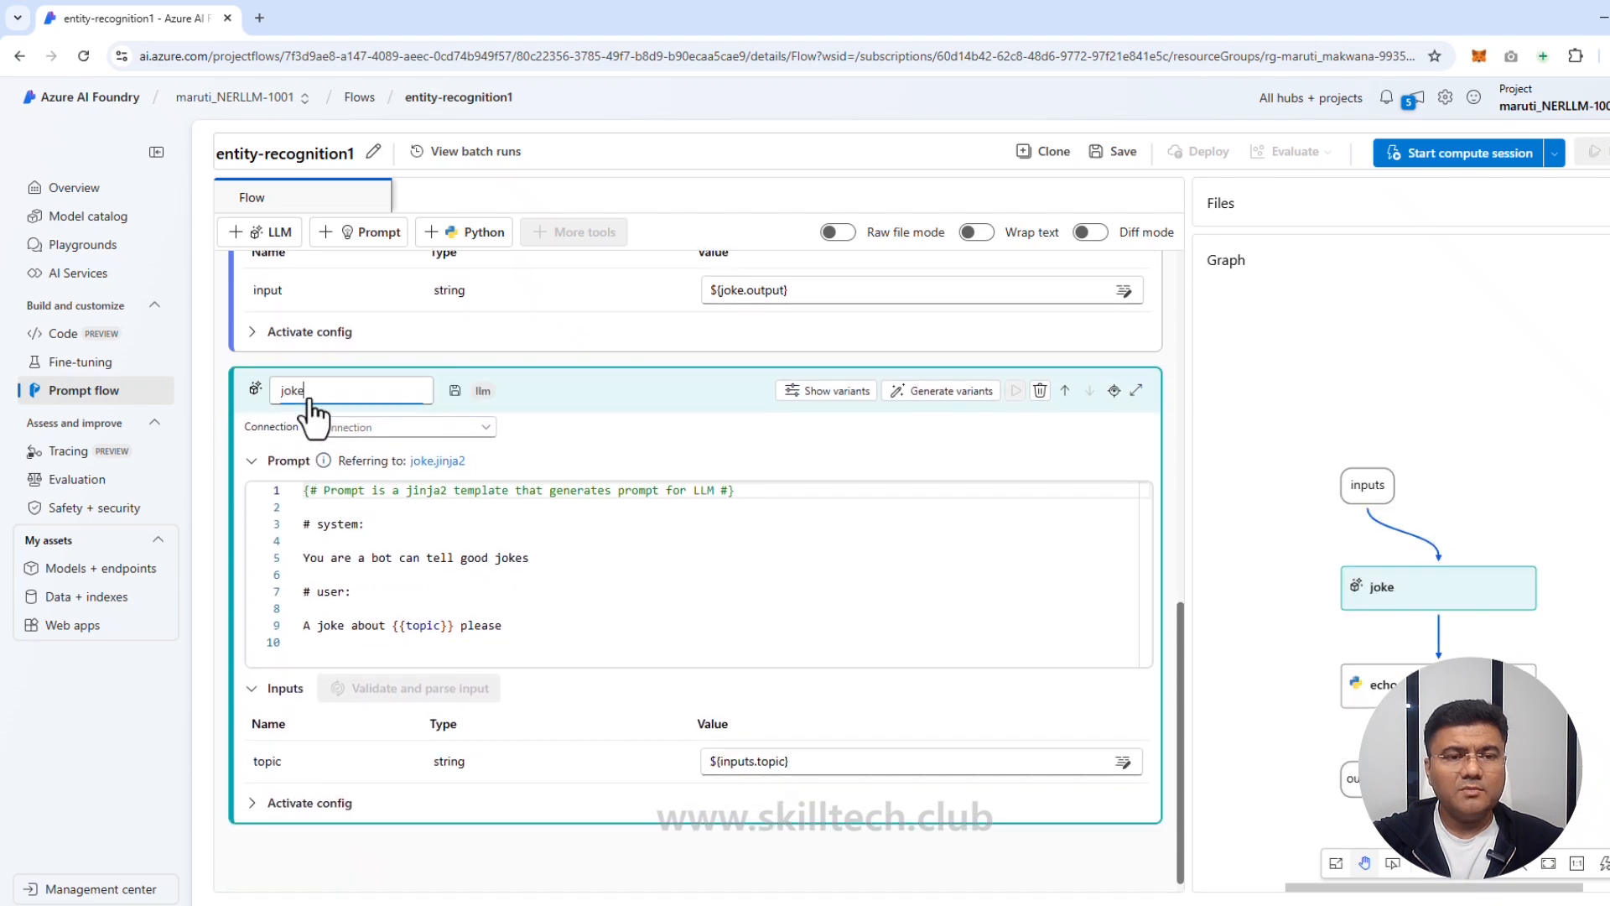
drag(305, 390, 262, 387)
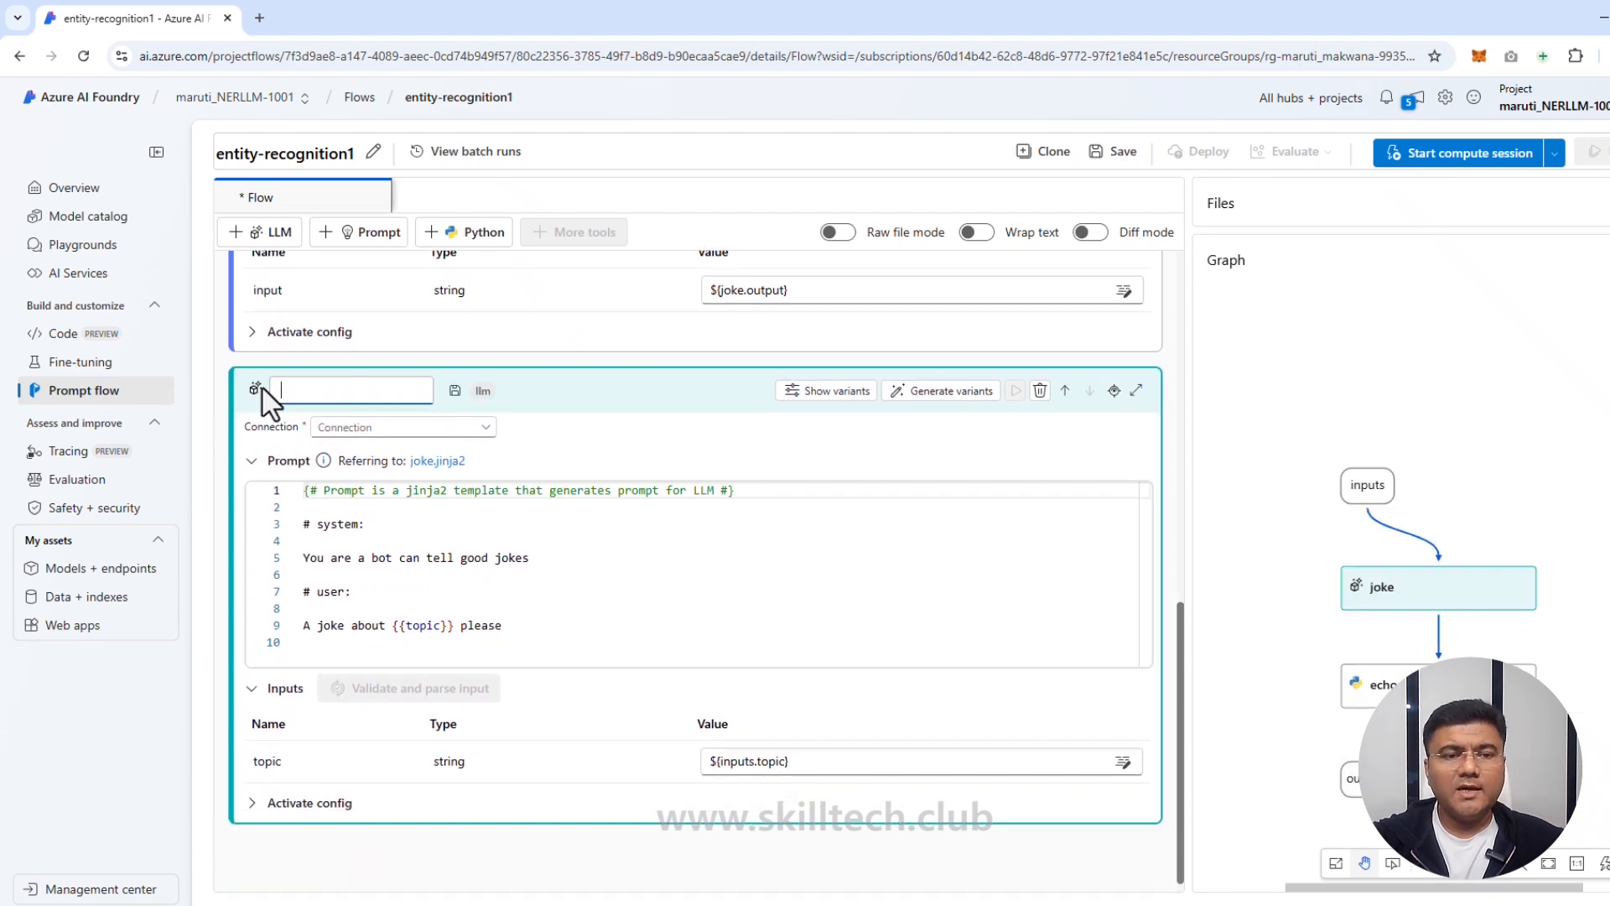
key(BackSpace)
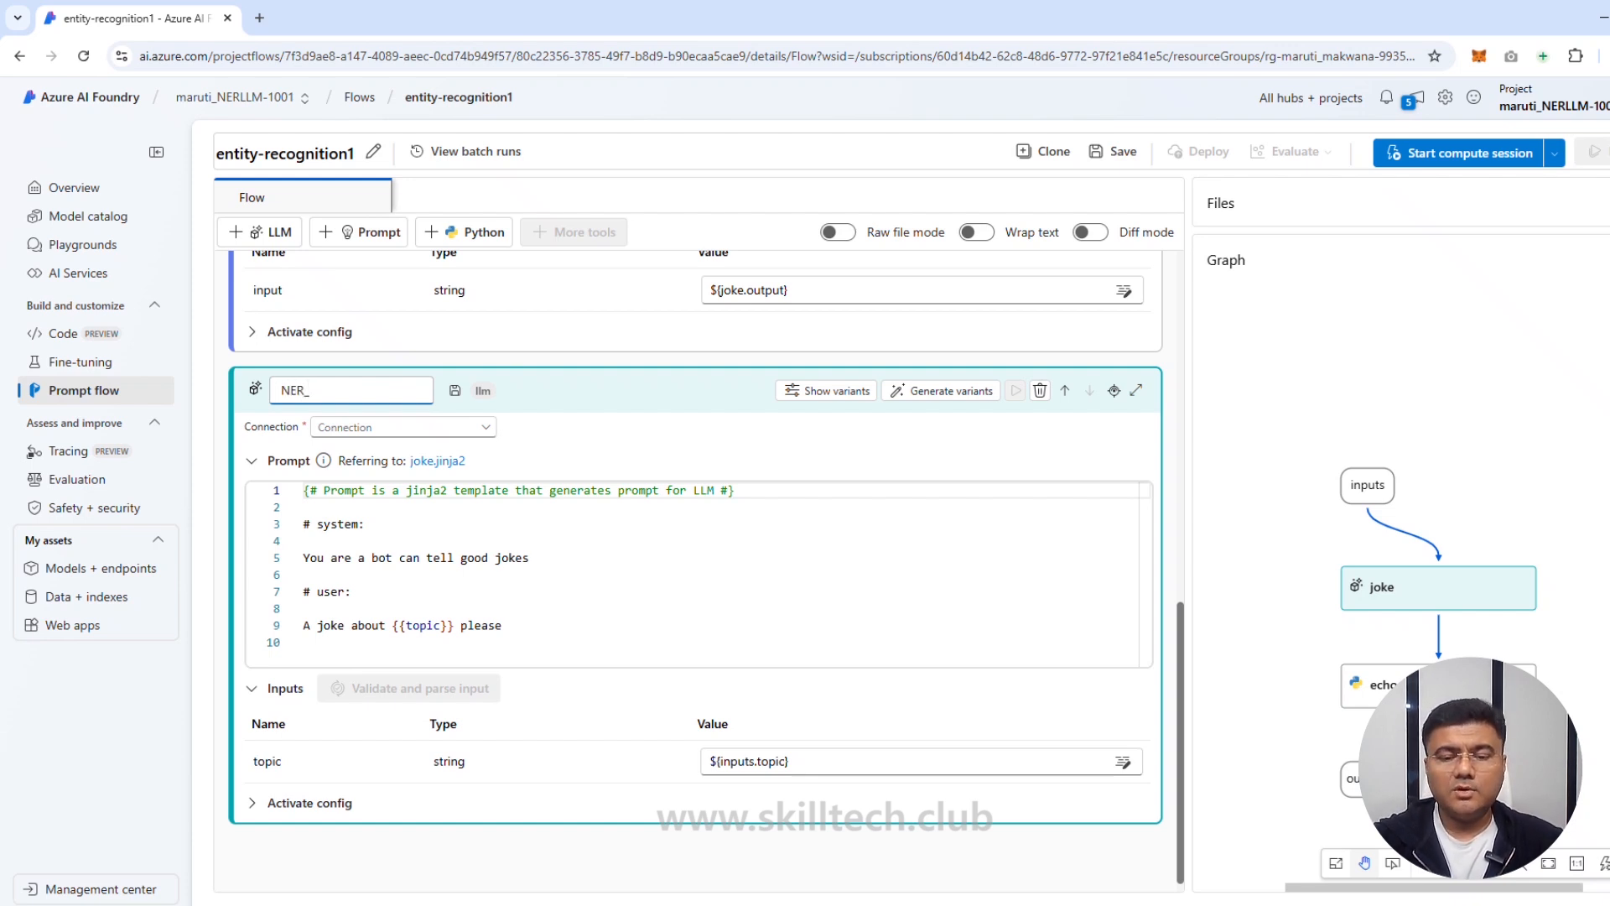
text(NER_LLM)
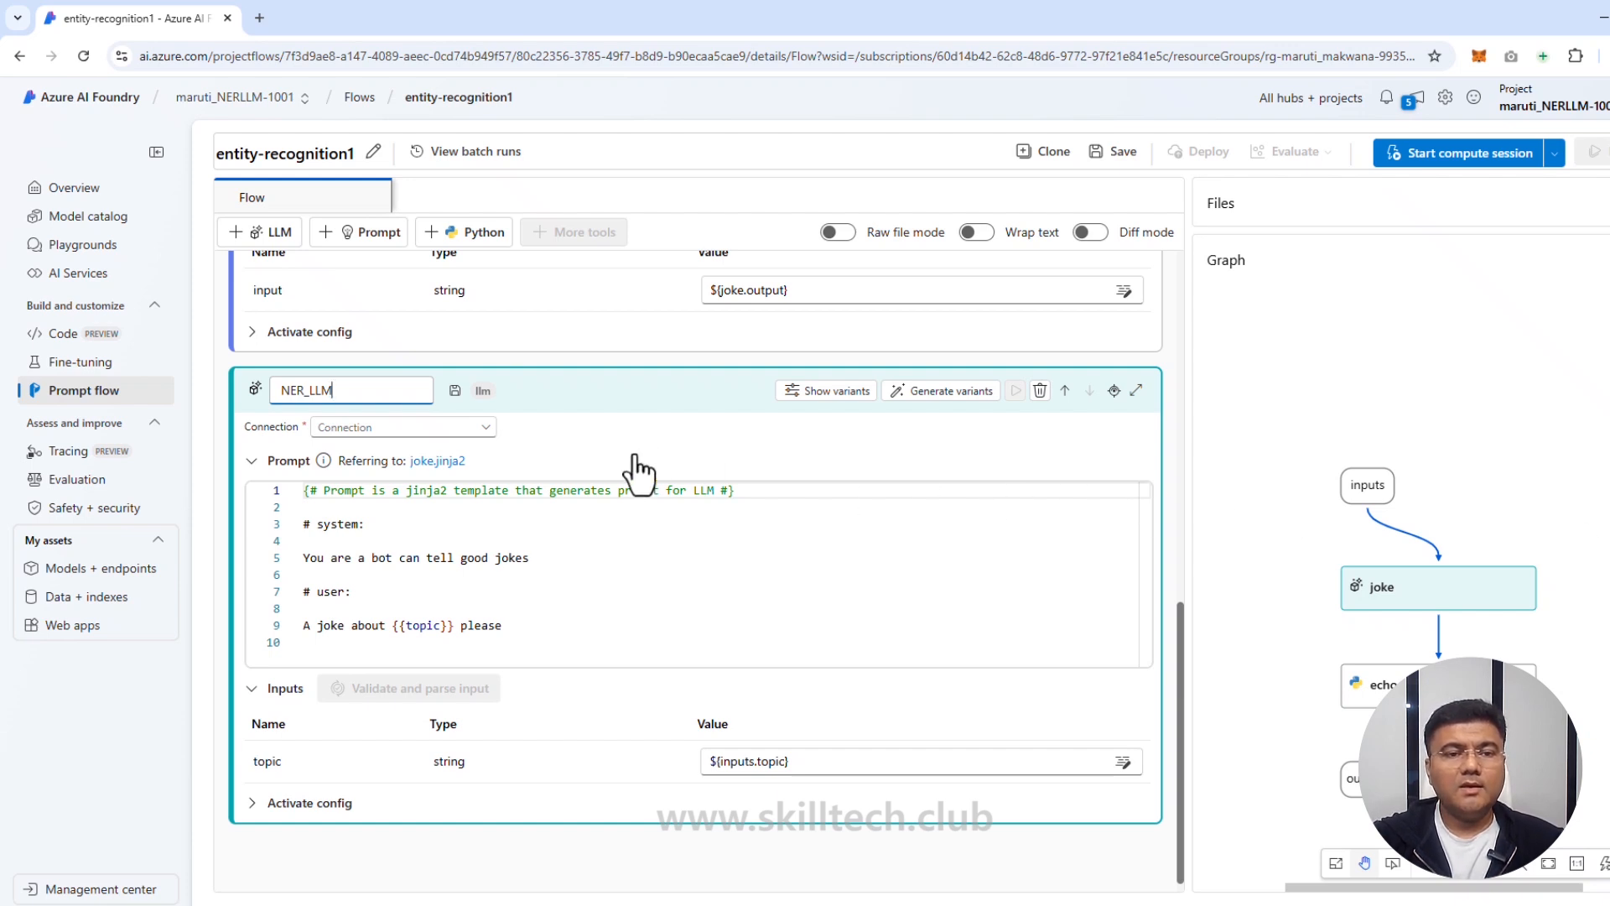
key(Return)
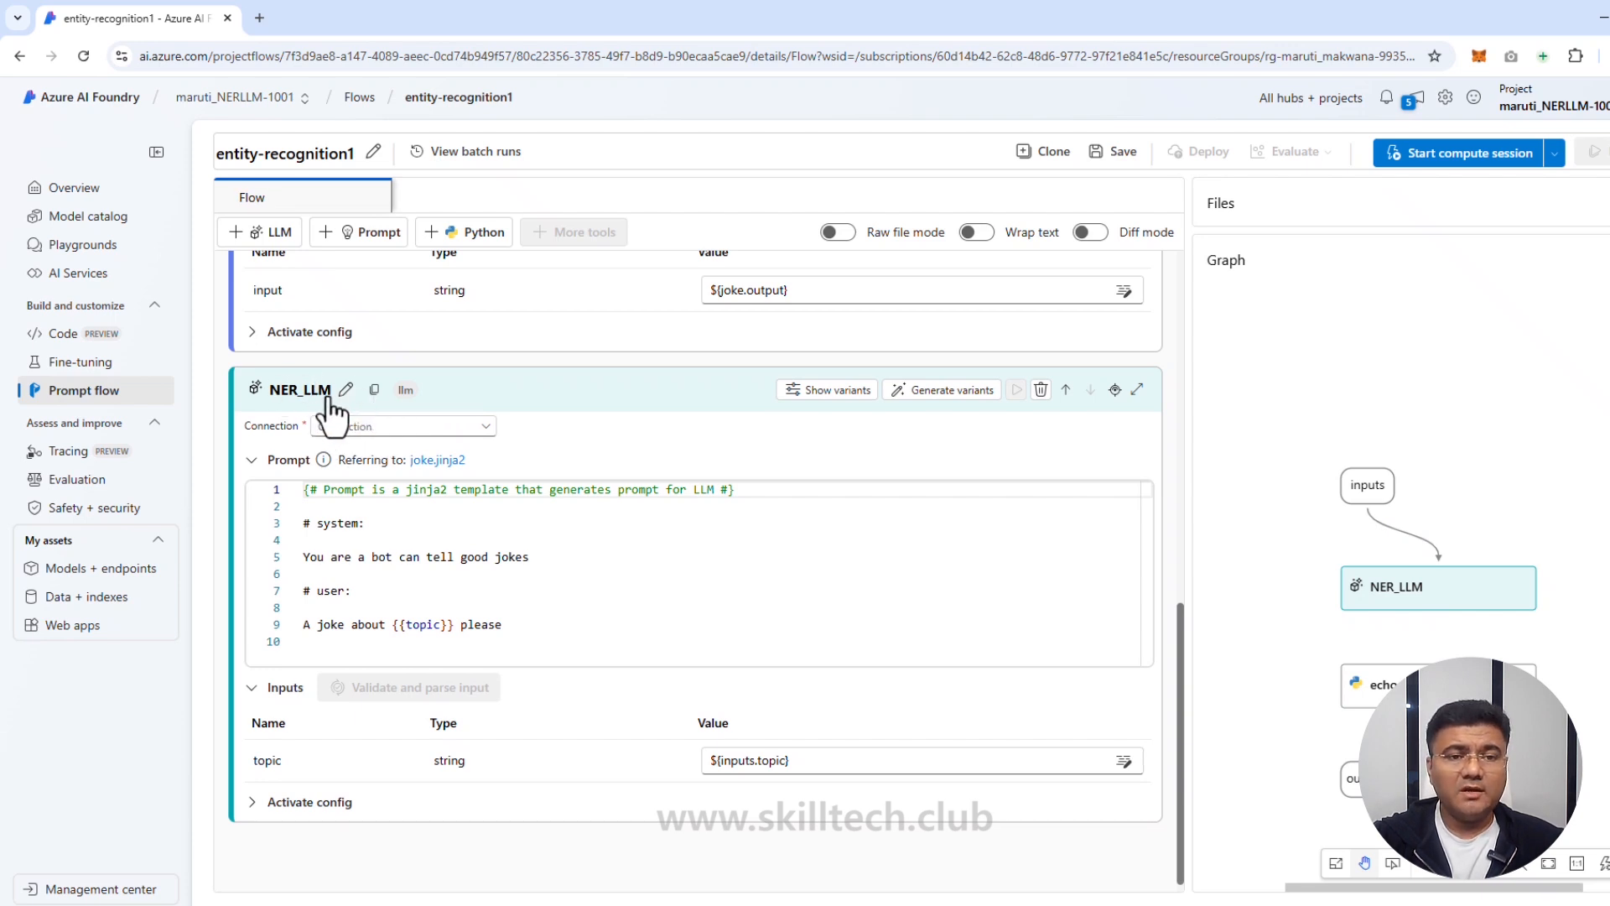
Step: Set NER_LLM to the aoai connection, chat API and gpt-35-turbo-16k deployment
click(484, 429)
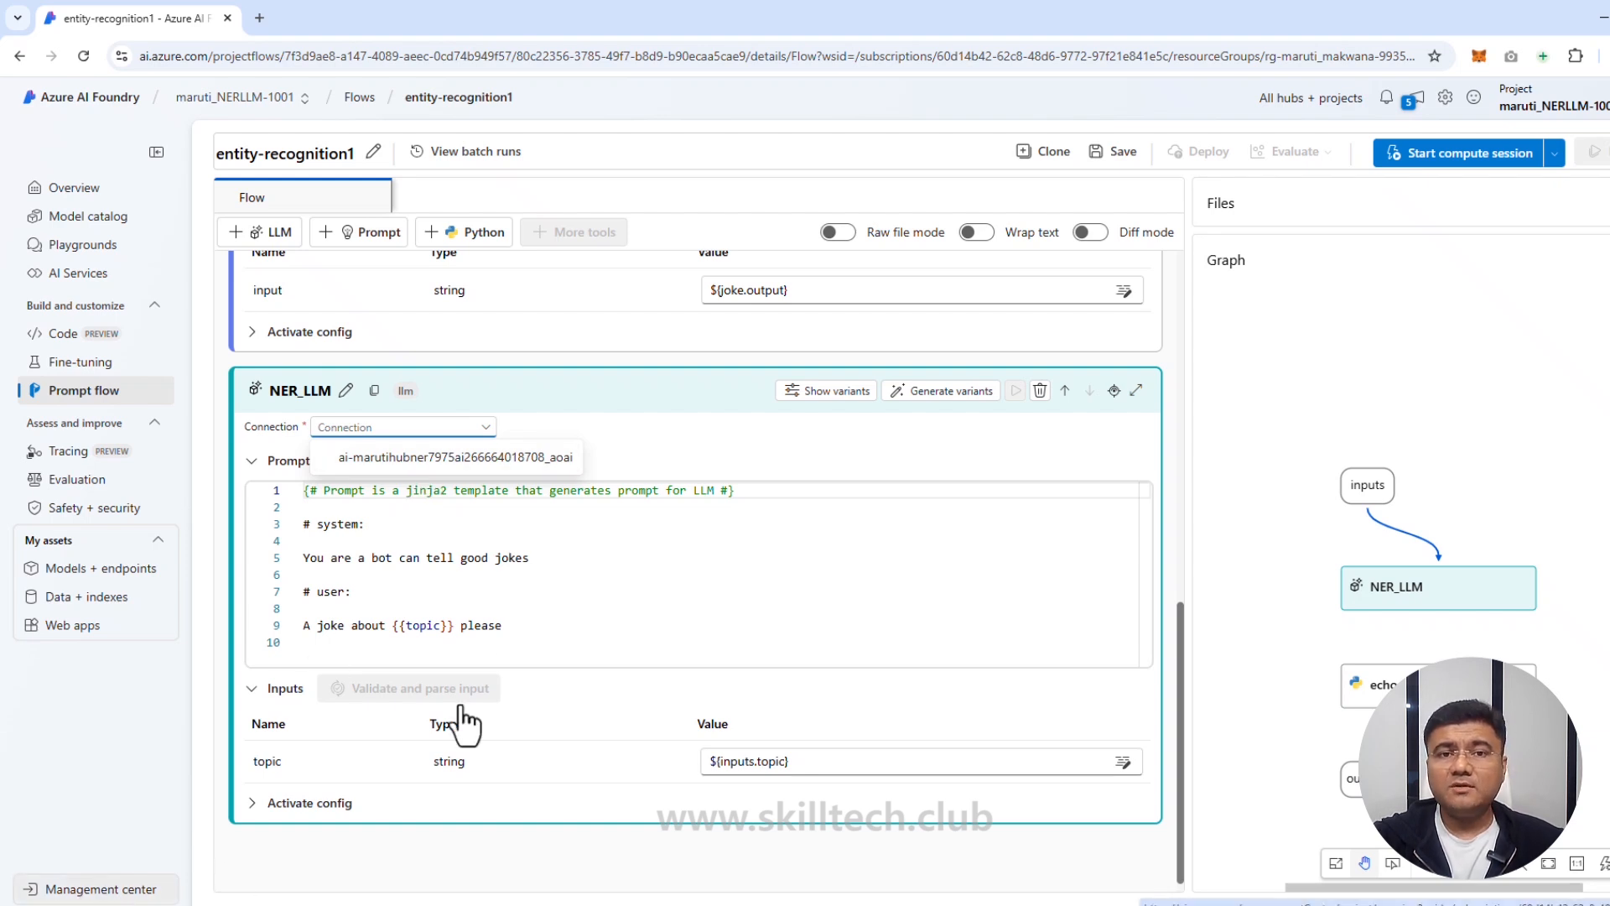
click(466, 457)
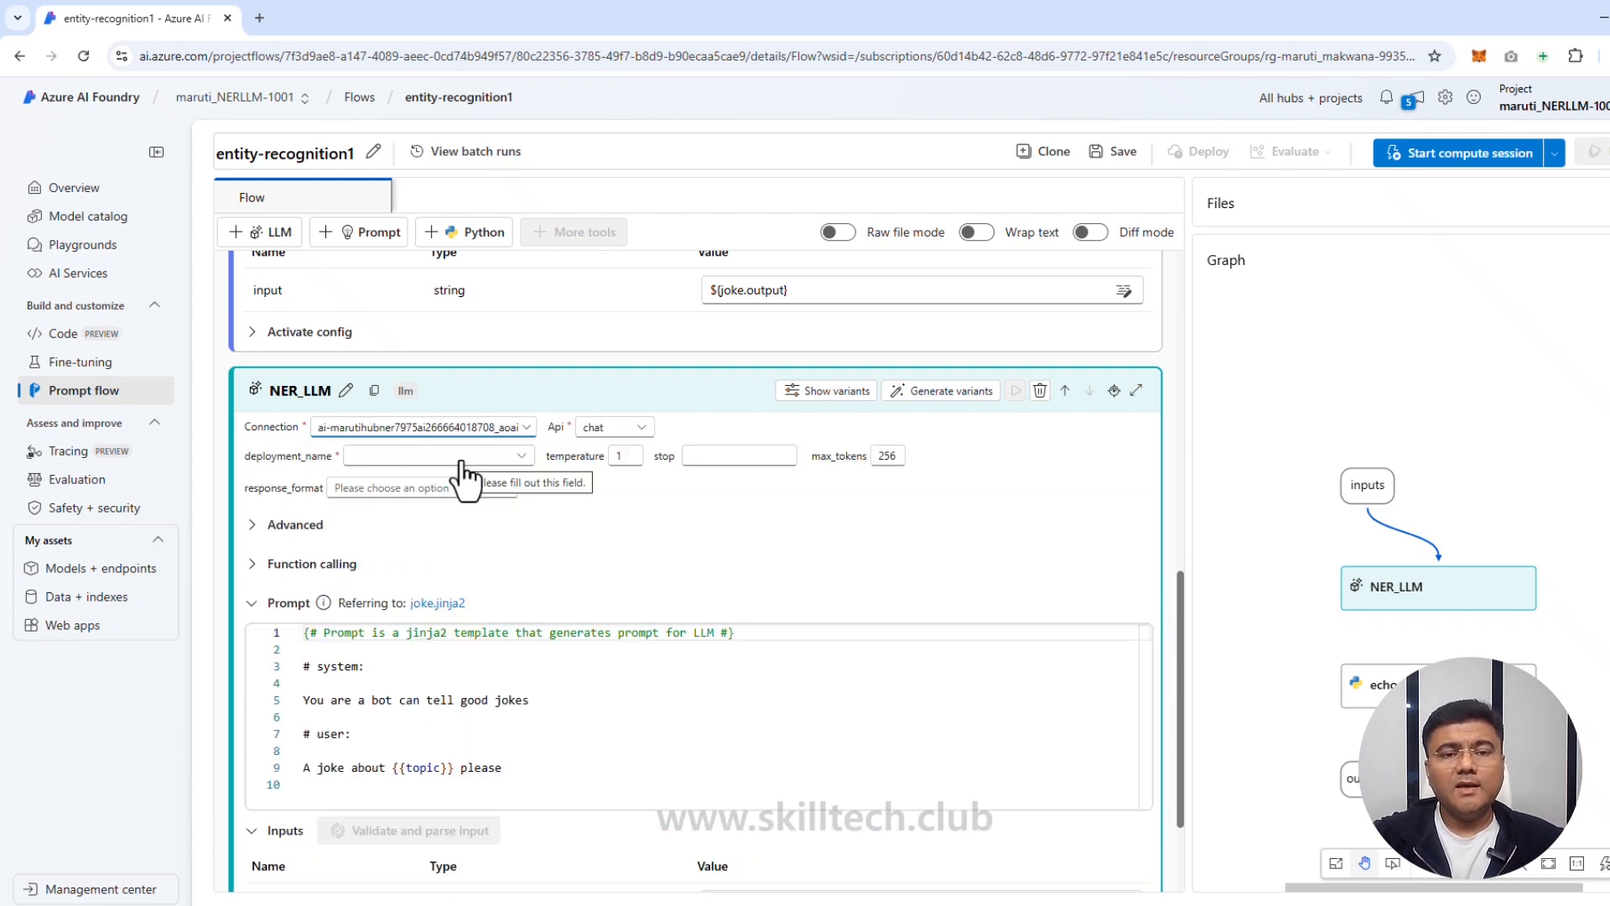
click(625, 431)
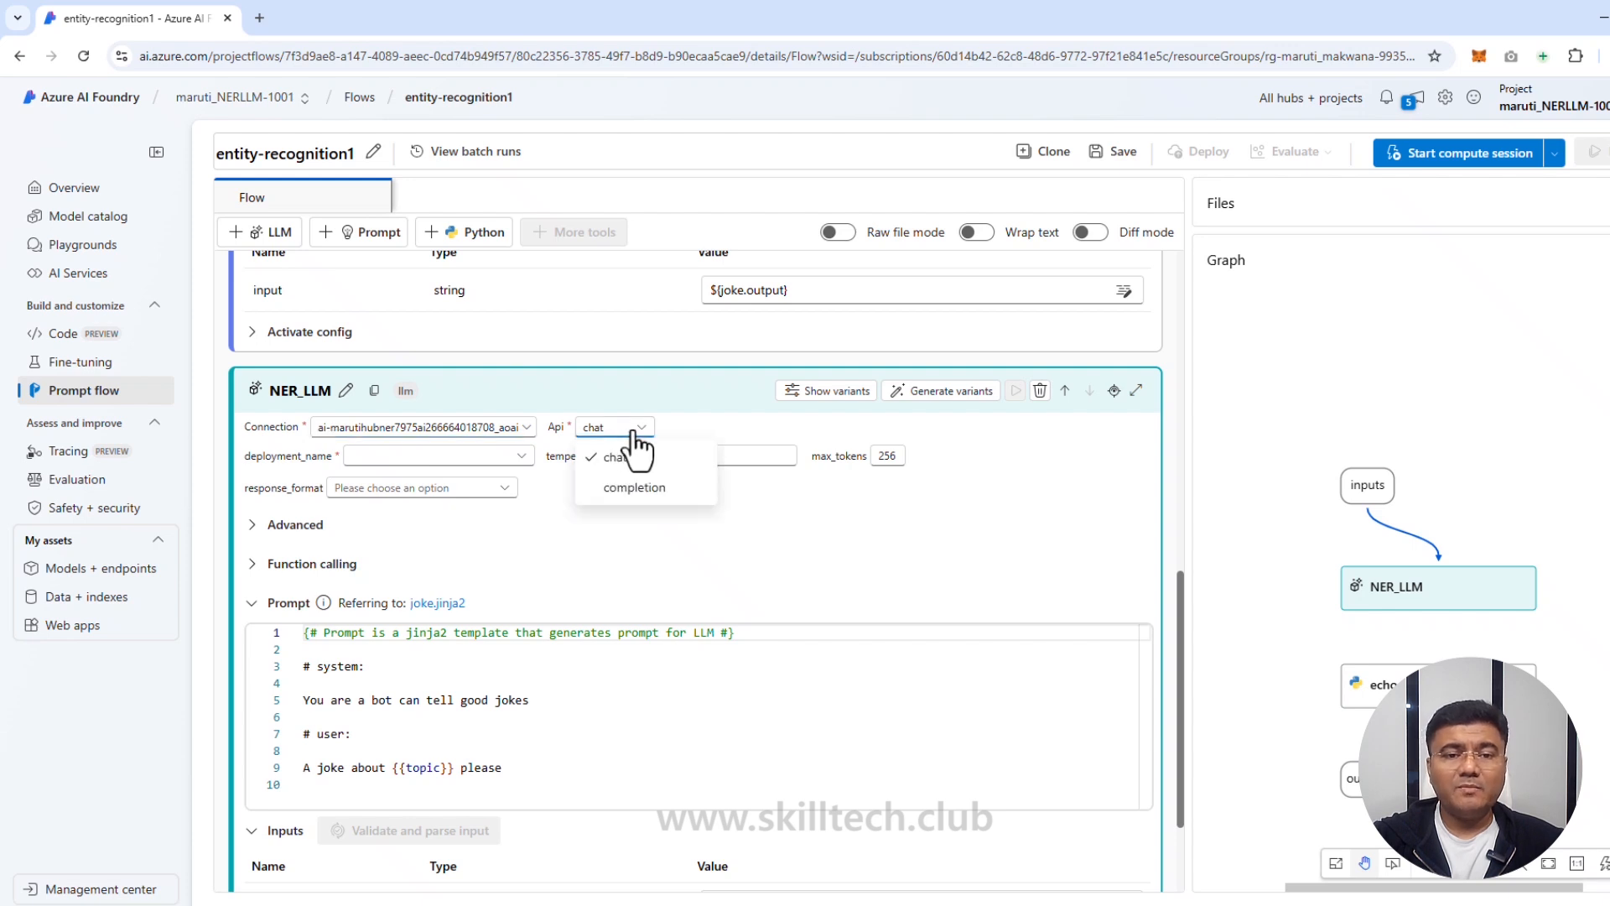
click(690, 432)
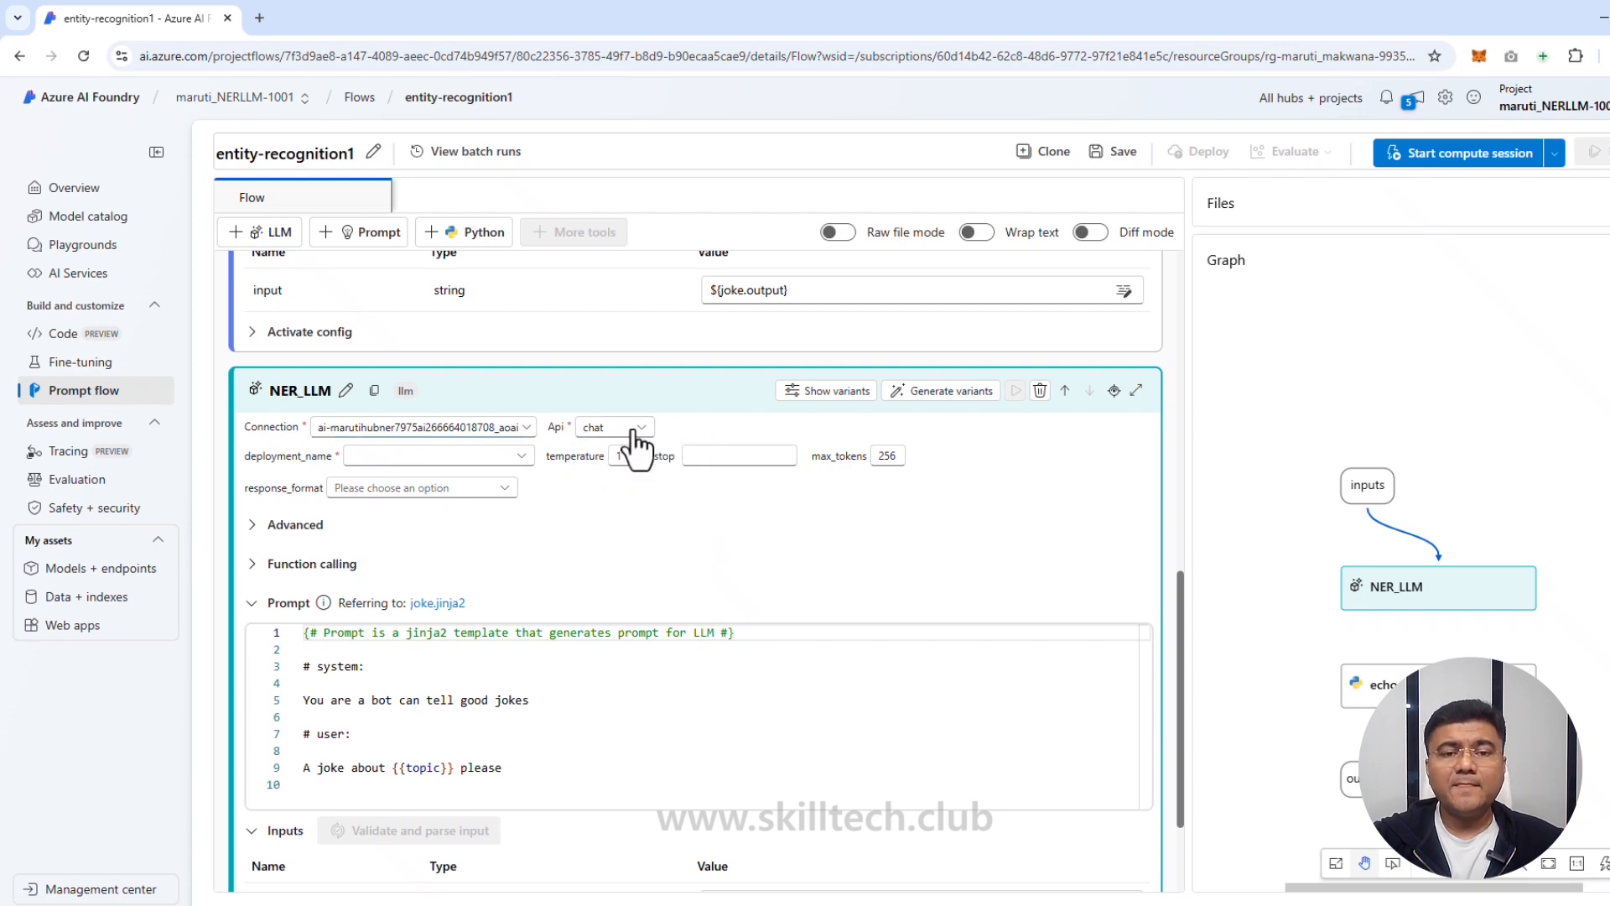
click(522, 455)
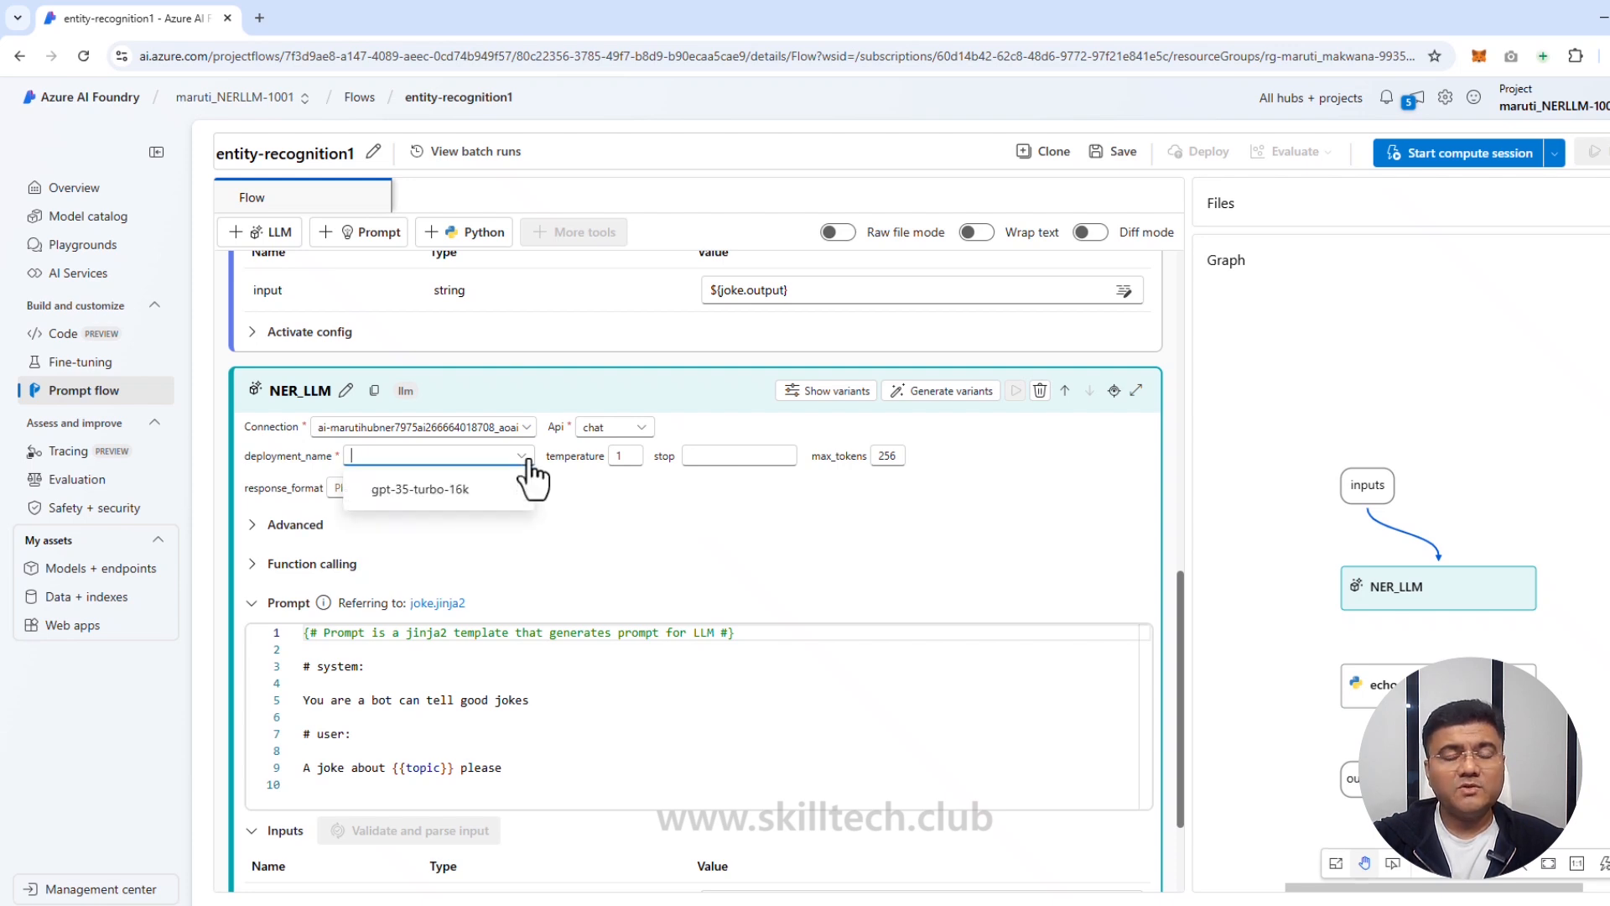
click(474, 502)
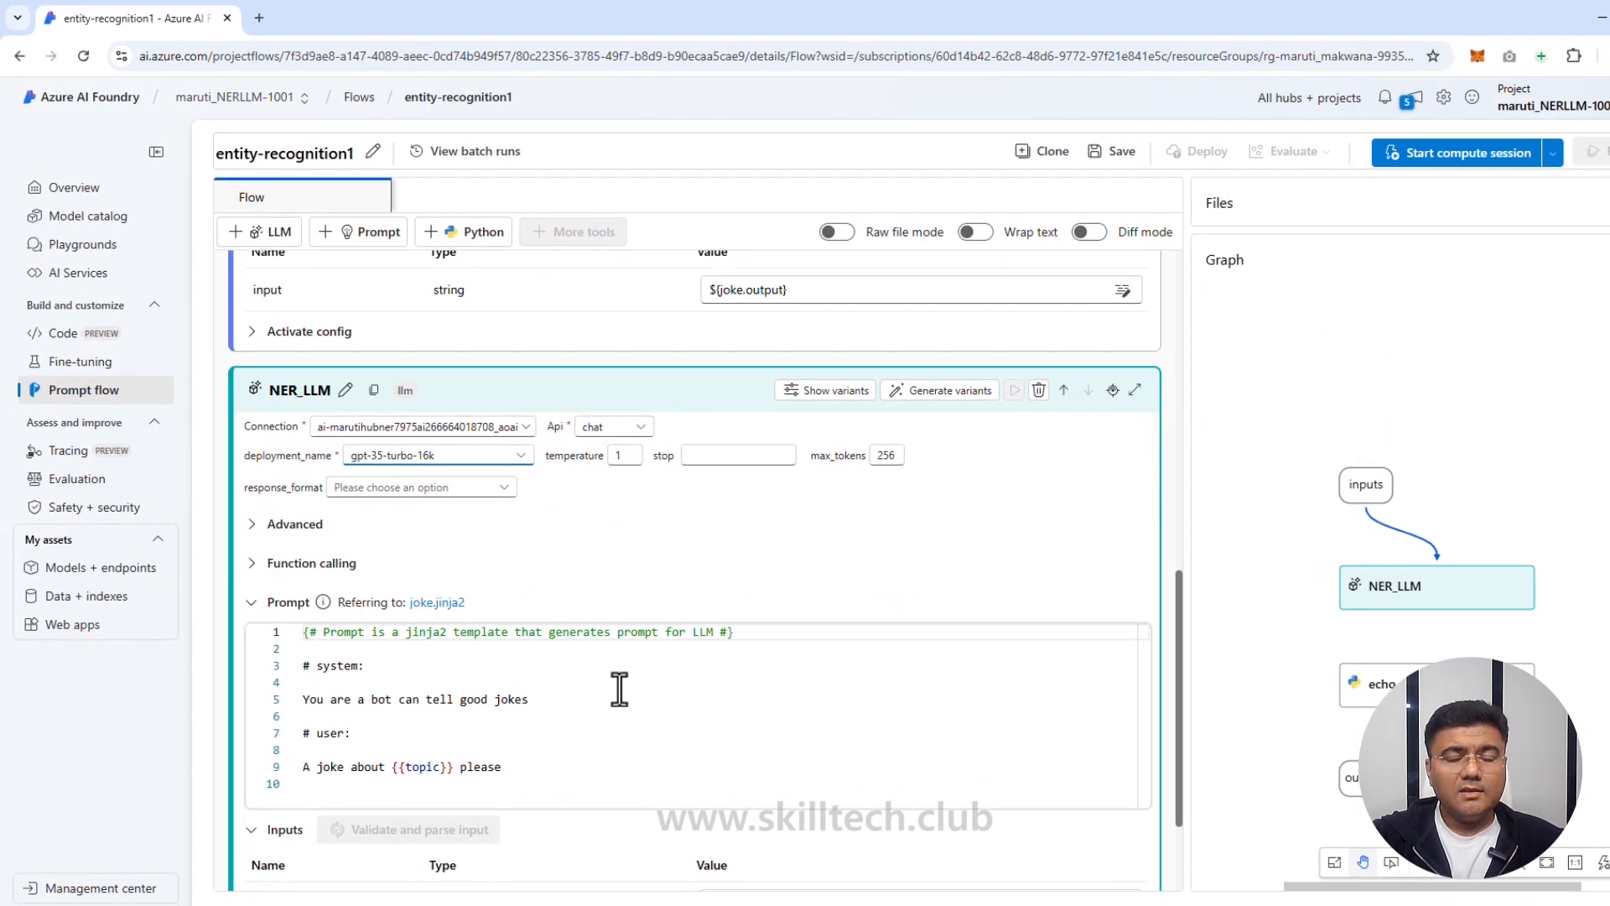
Step: Swap NER_LLM's joke prompt for the pasted entity-extraction prompt using {{entity_type}} and {{text}}
click(619, 690)
scroll(619, 689, down, 2)
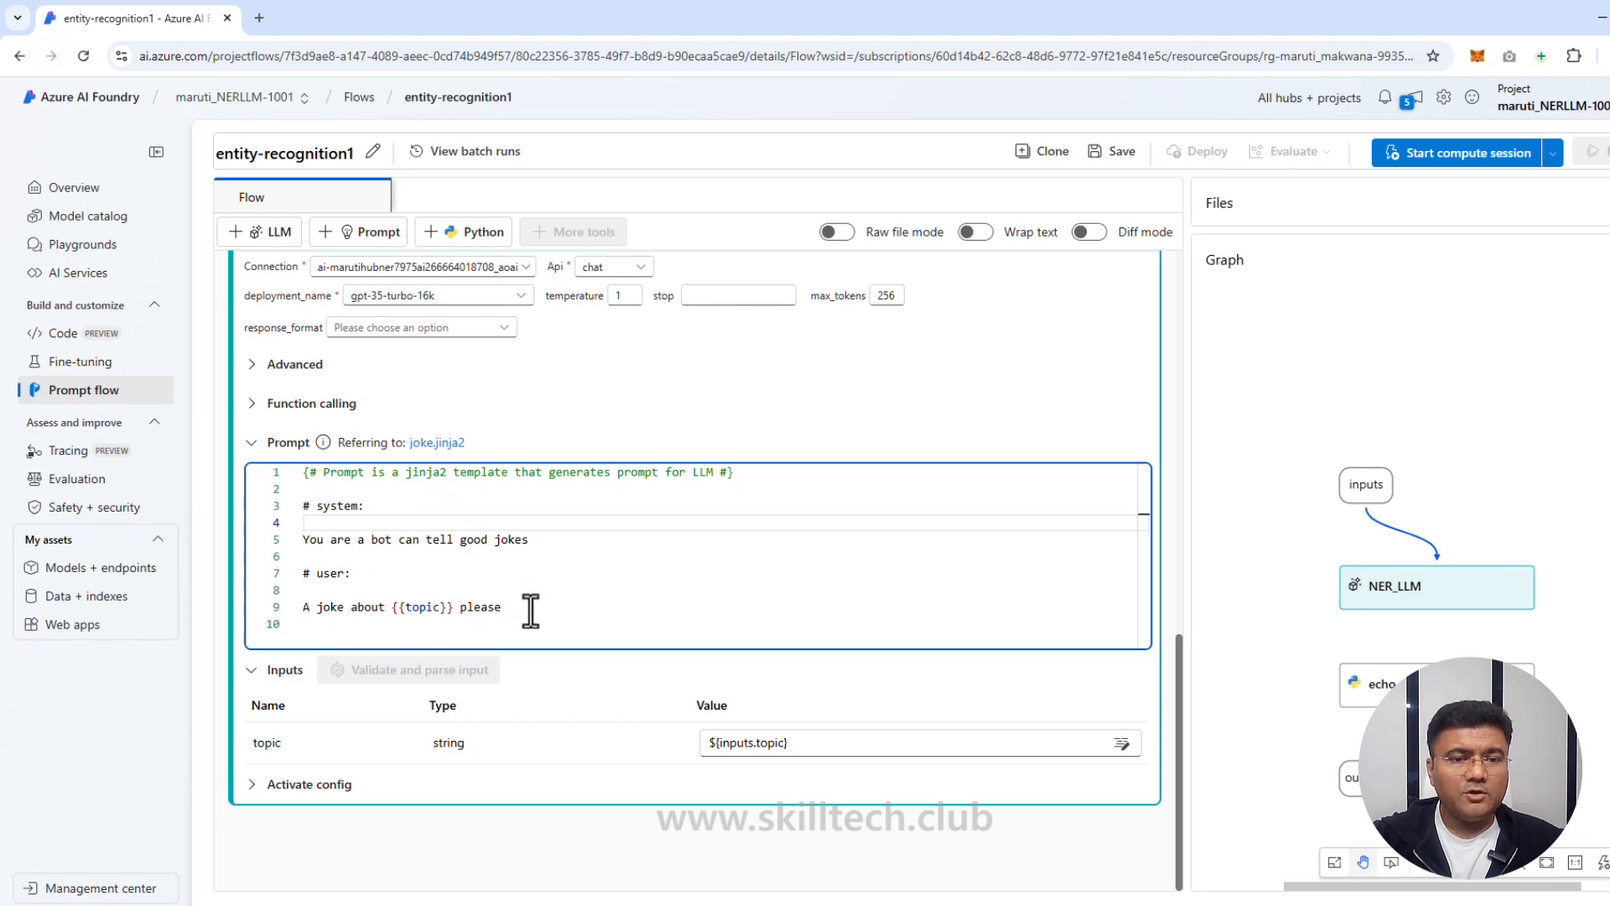
drag(528, 607, 293, 496)
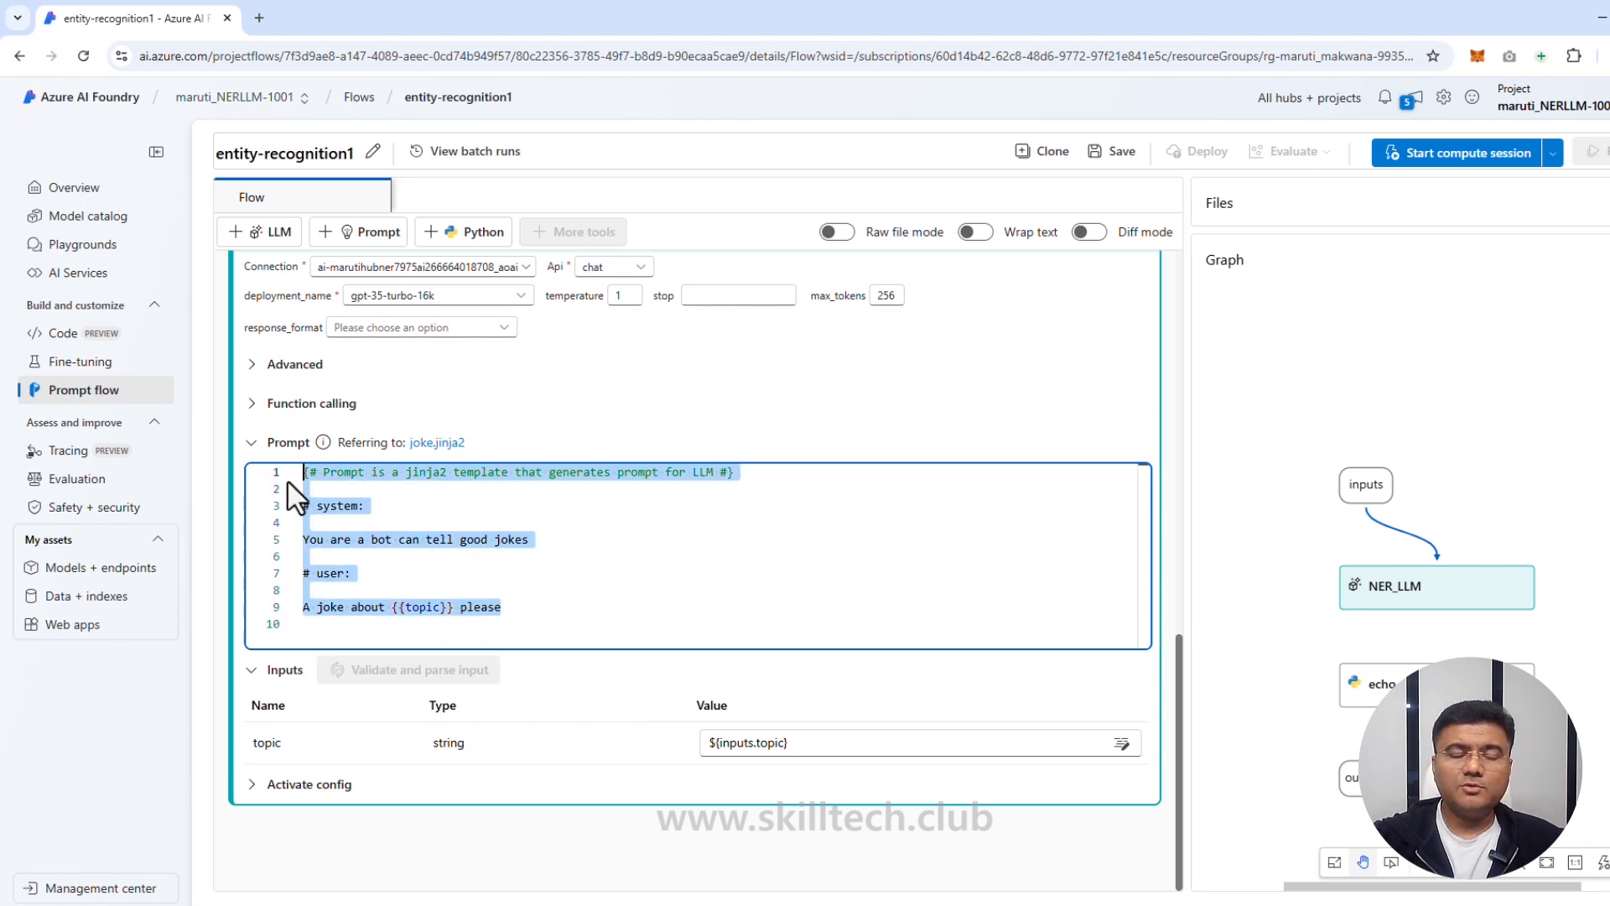
key(Delete)
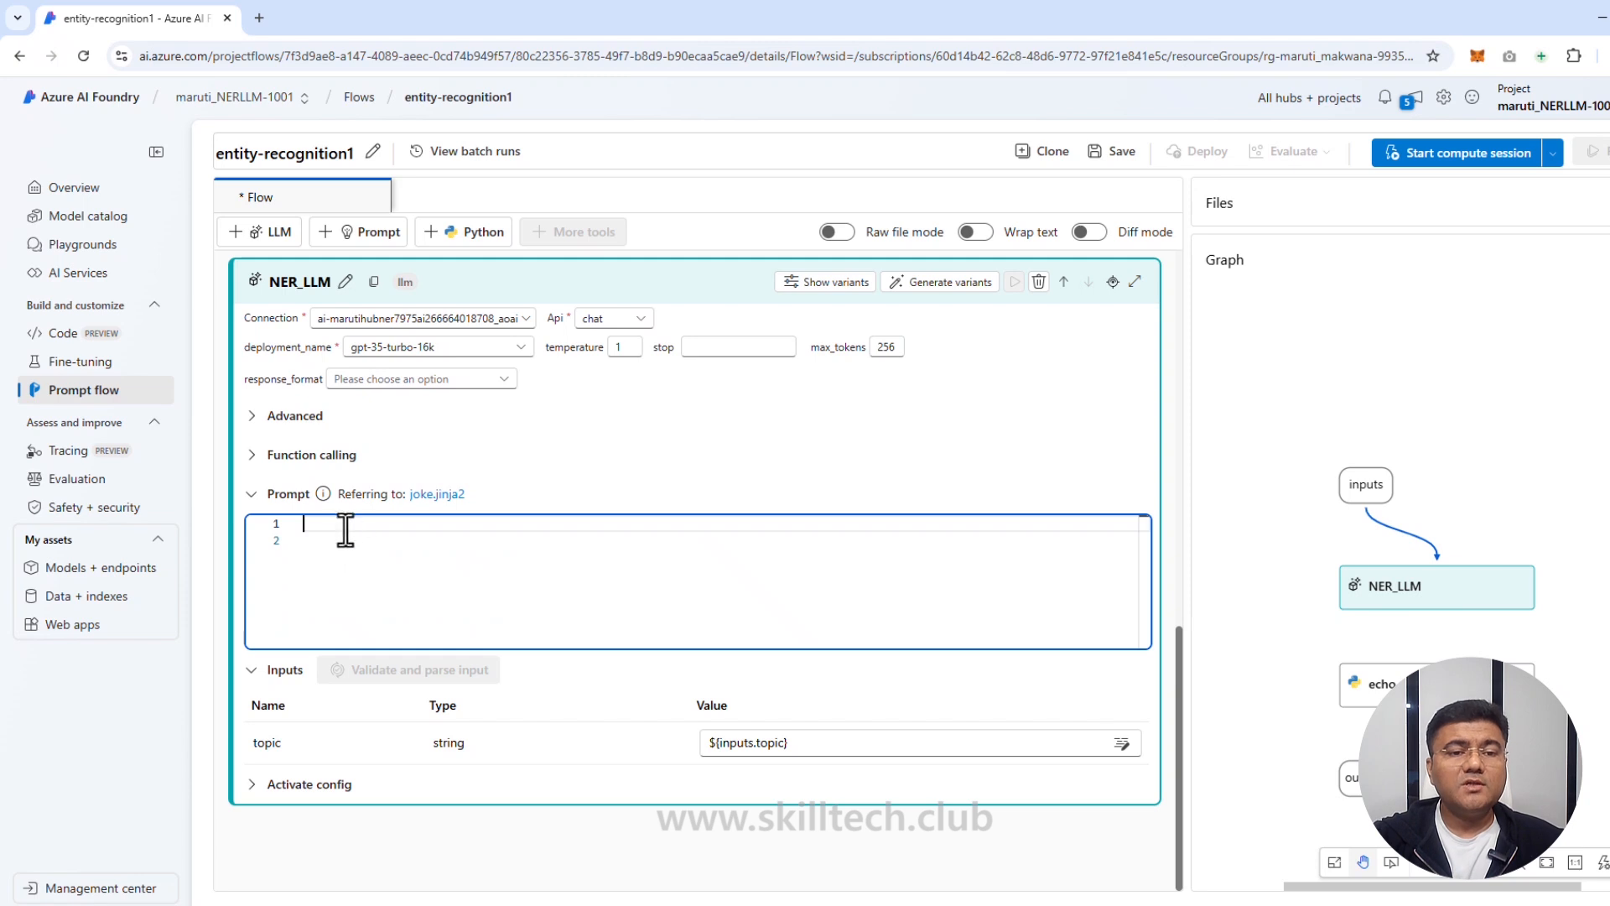
text(system:  Your task is to find entities of a certain type from the given text content. If there're multiple entities, please return them all with comma separated, e.g. "entity1, entity2, entity3". You should only return the entity list, nothing else. If there's no such entity, please return "None".  user:   Entity type: {{entity_type}} Text content: {{text}}  Entities:)
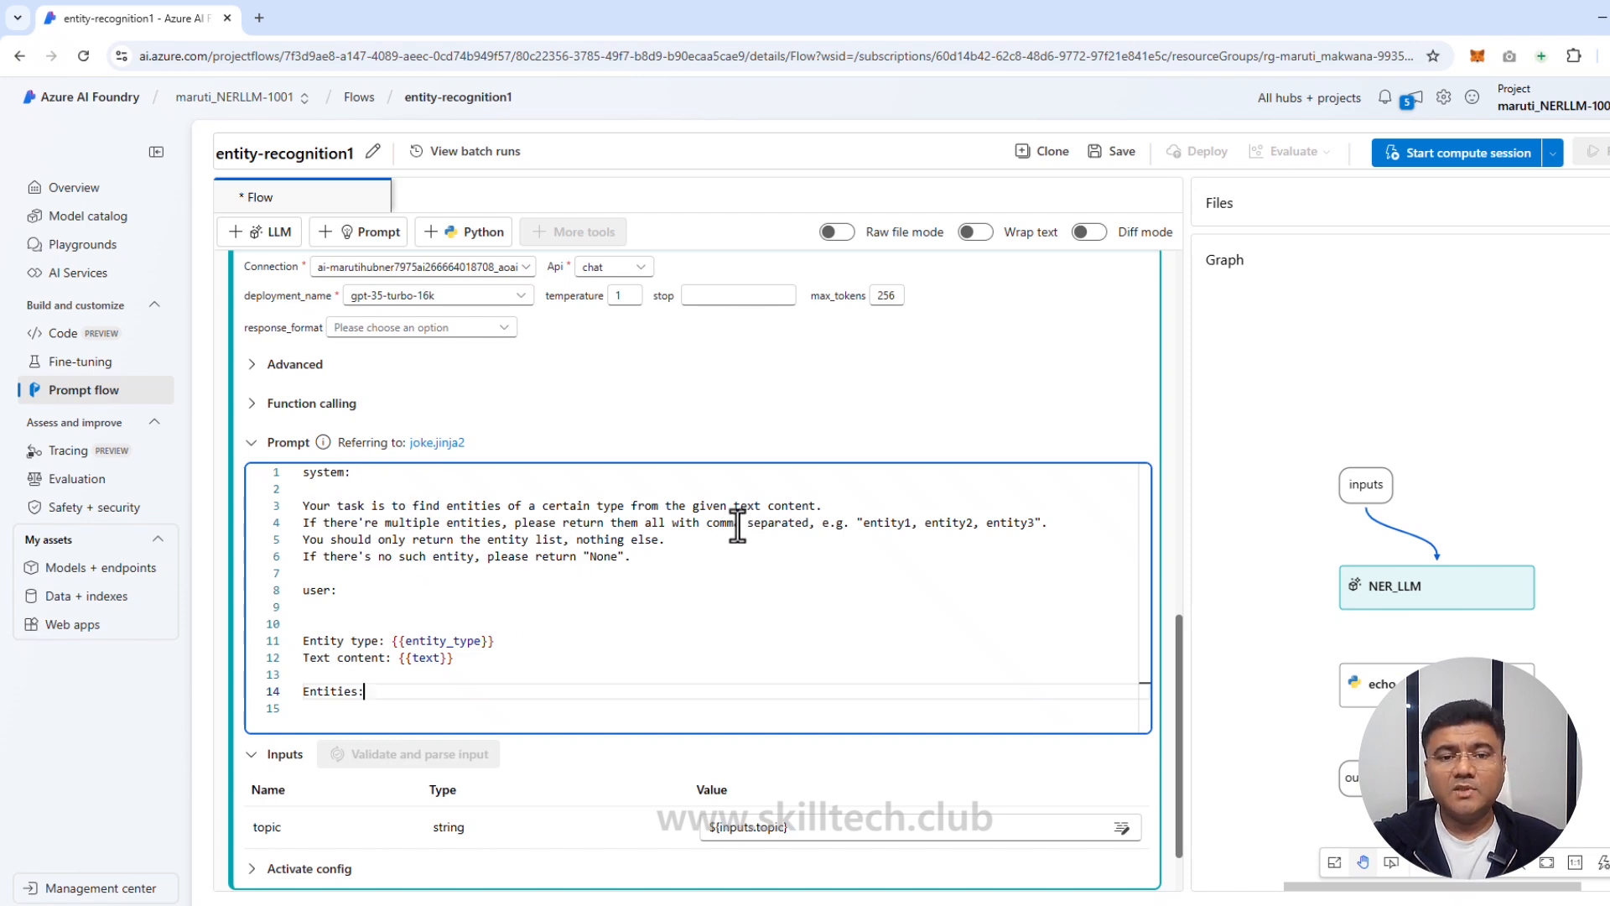
click(556, 612)
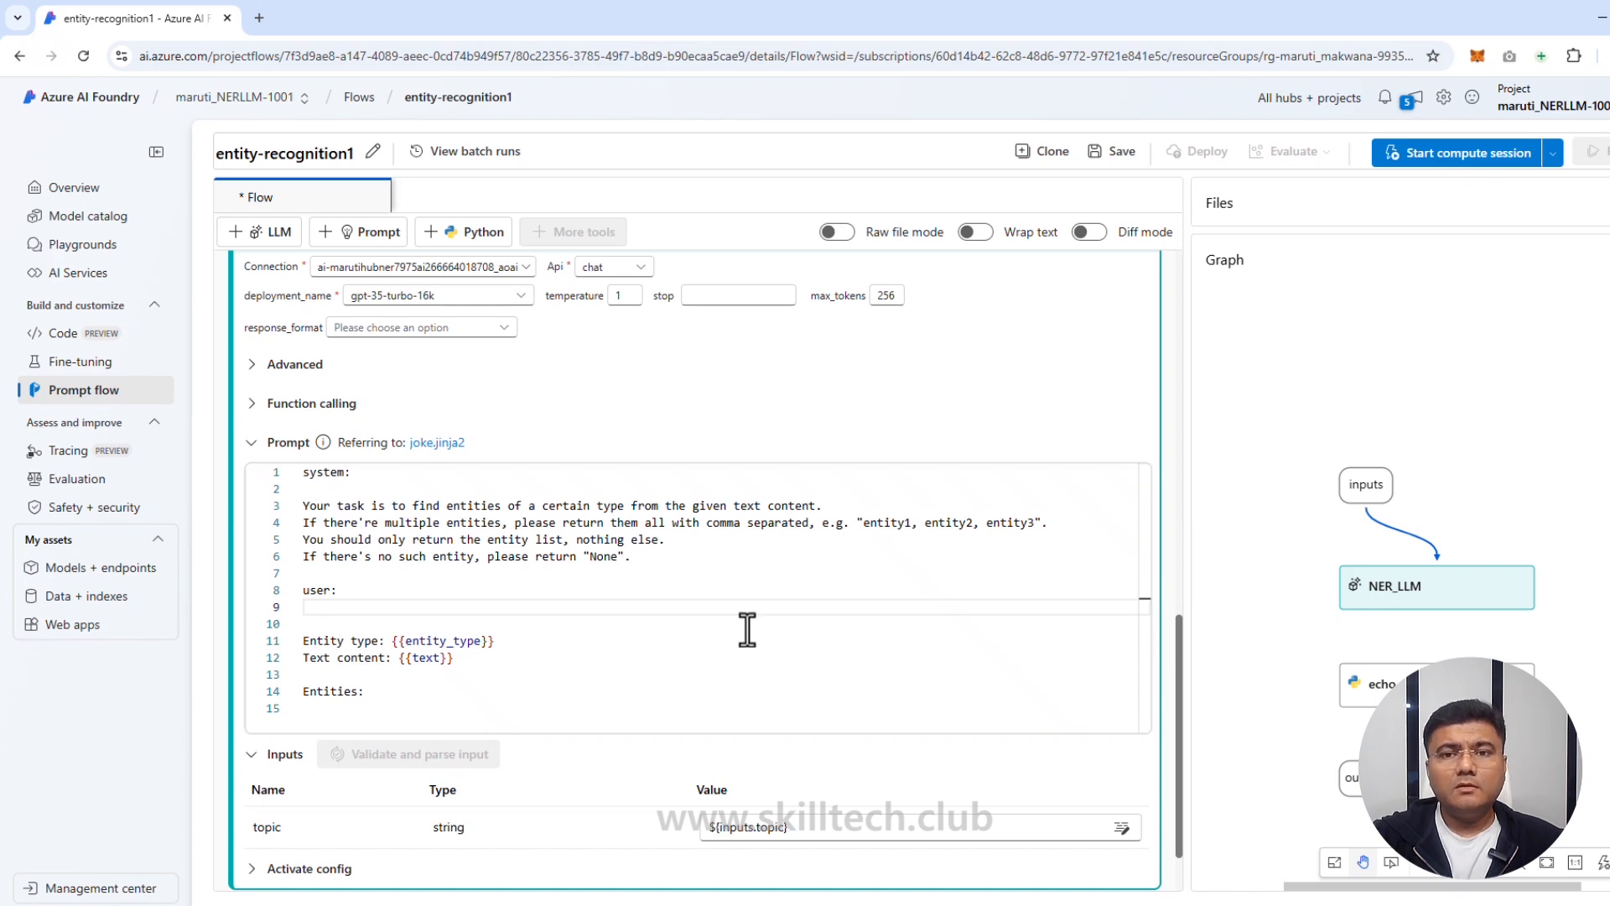
click(1119, 152)
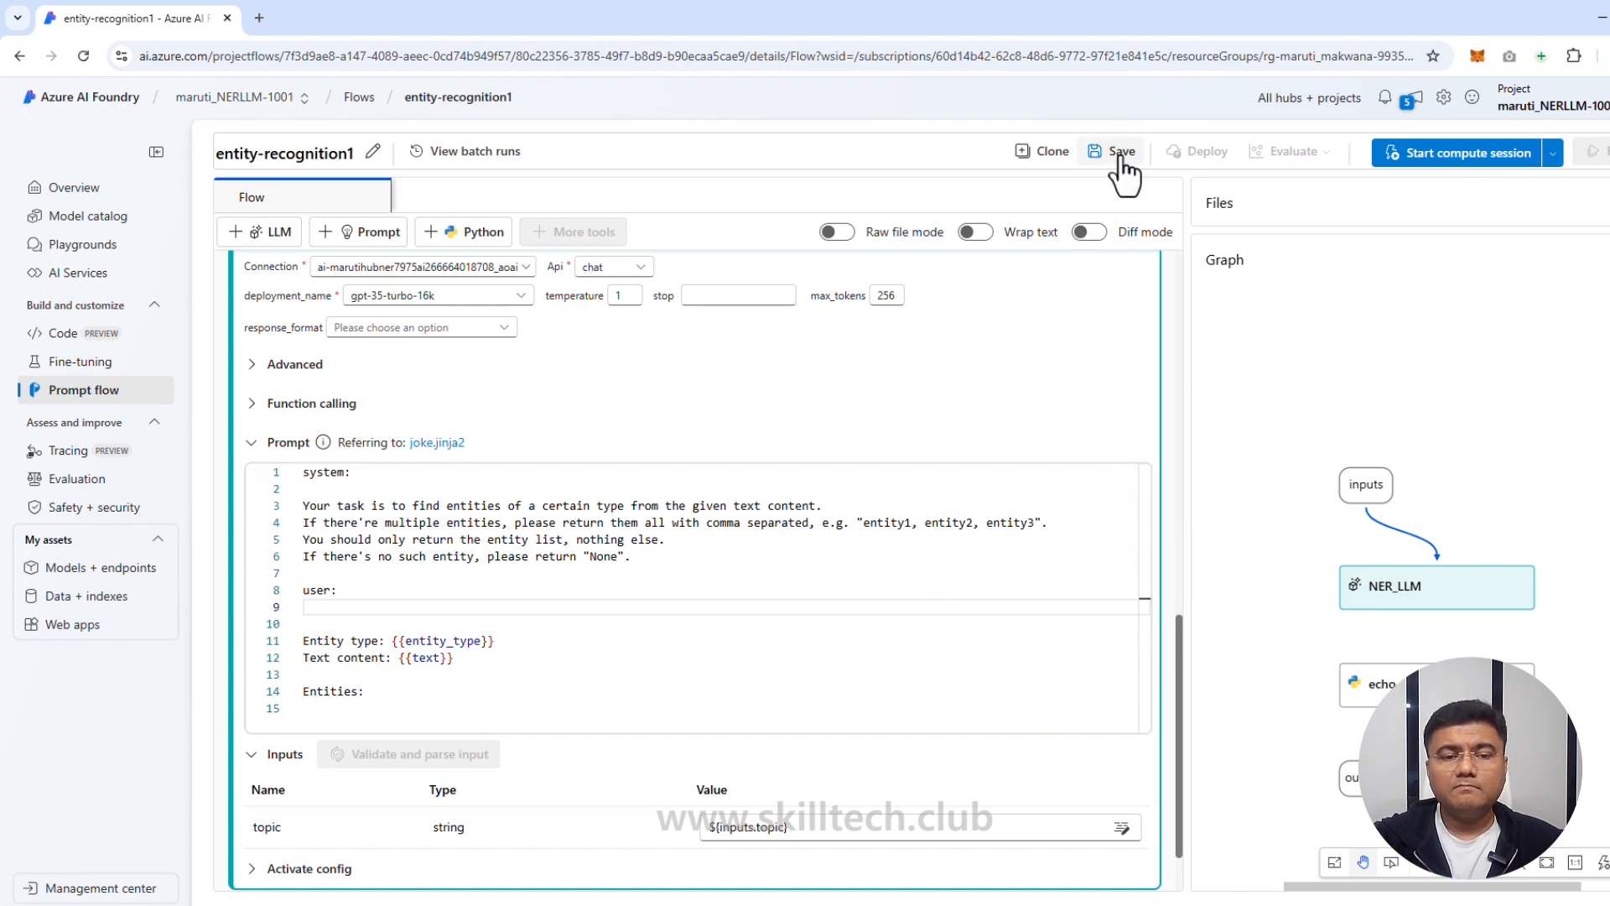
click(1483, 167)
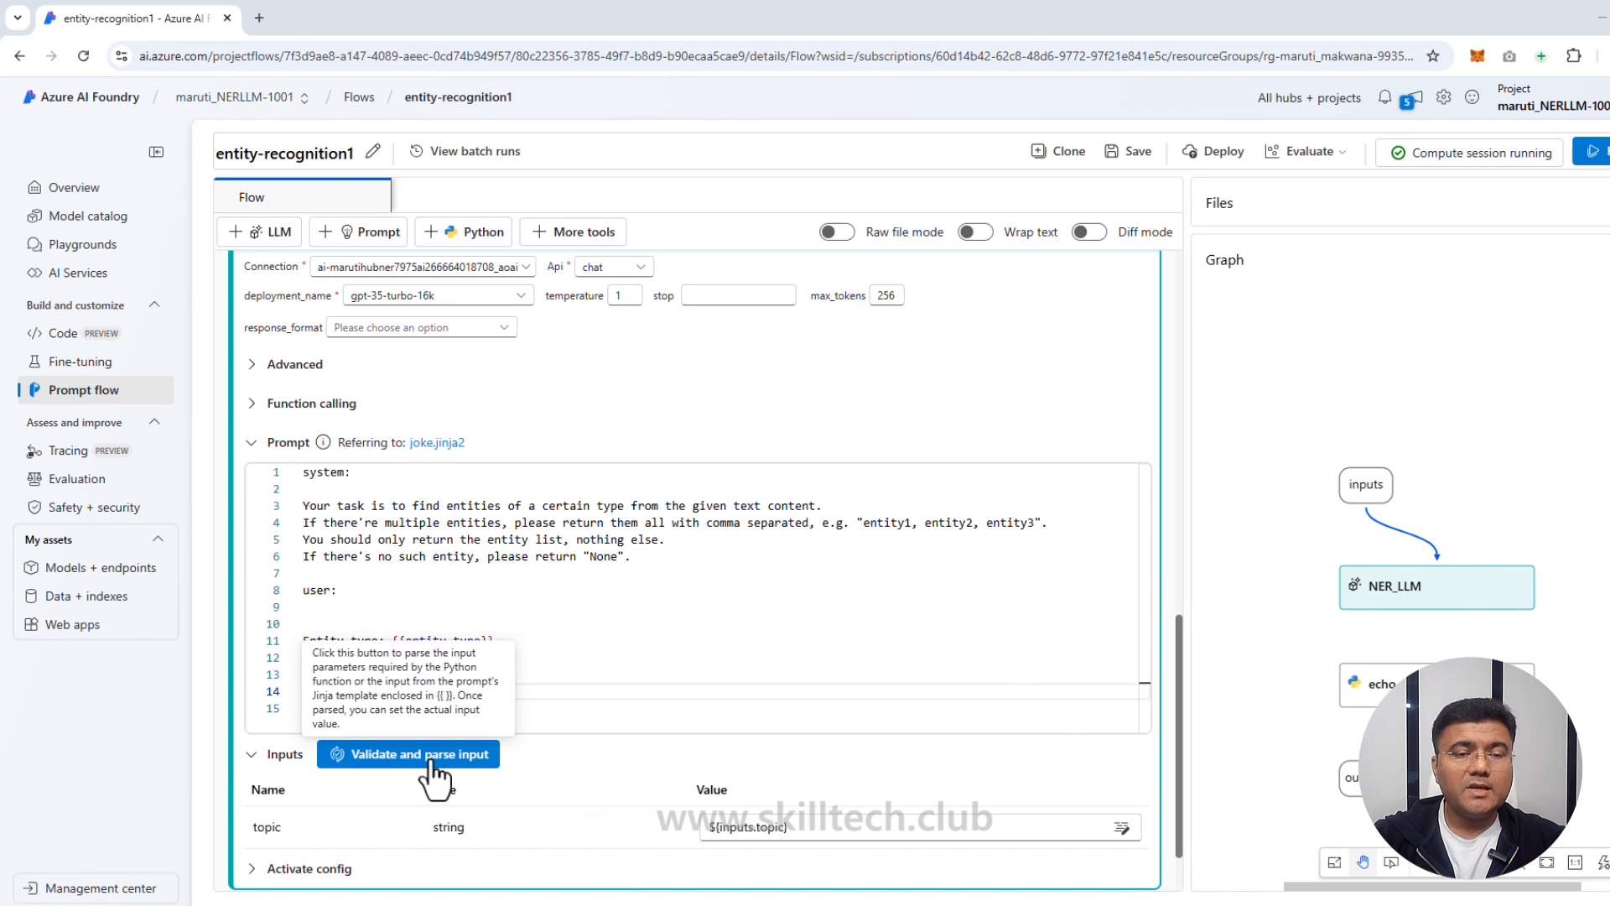
Step: Validate and parse the NER_LLM prompt so entity_type and text appear as inputs
click(600, 606)
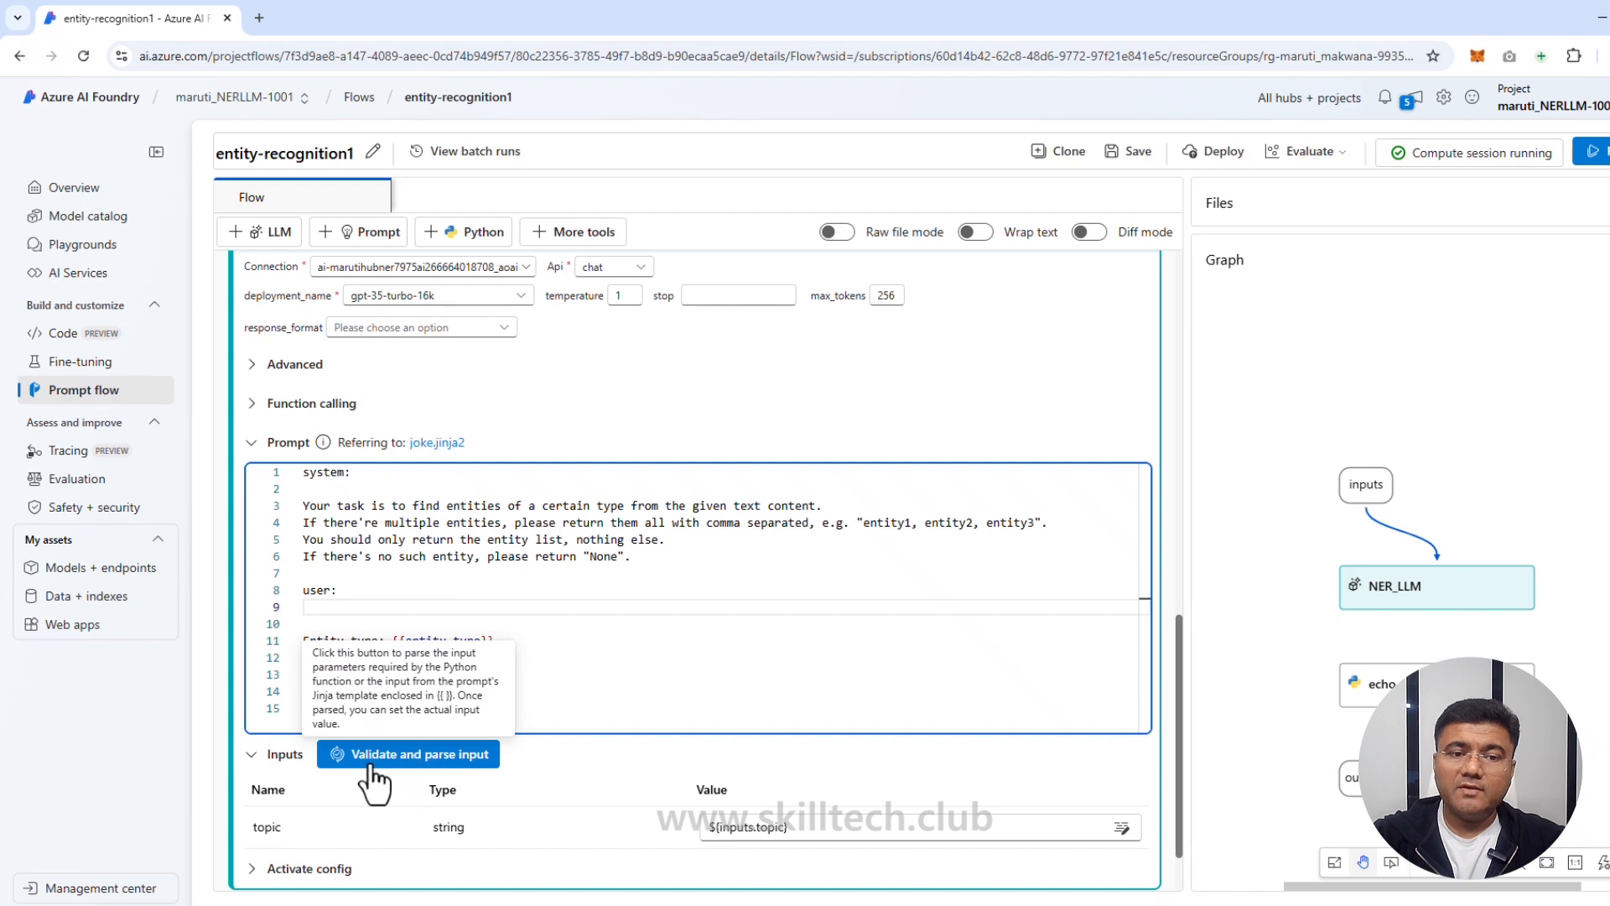
click(433, 763)
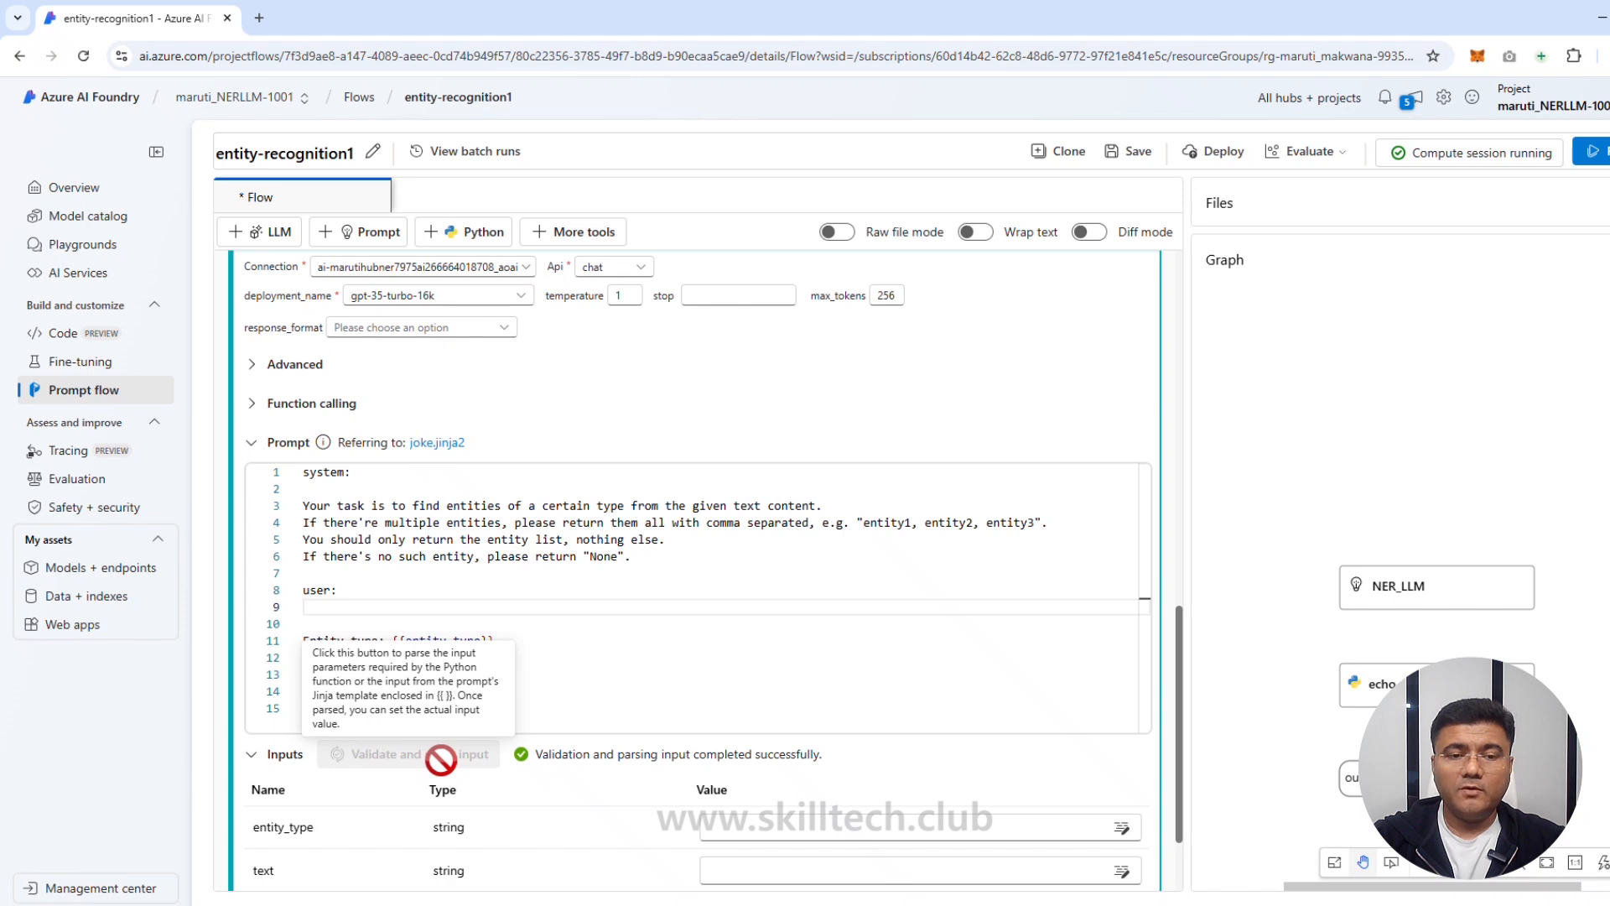
Step: Map NER_LLM's entity_type to ${inputs.entity_type} and text to ${inputs.text}
scroll(578, 775, down, 1)
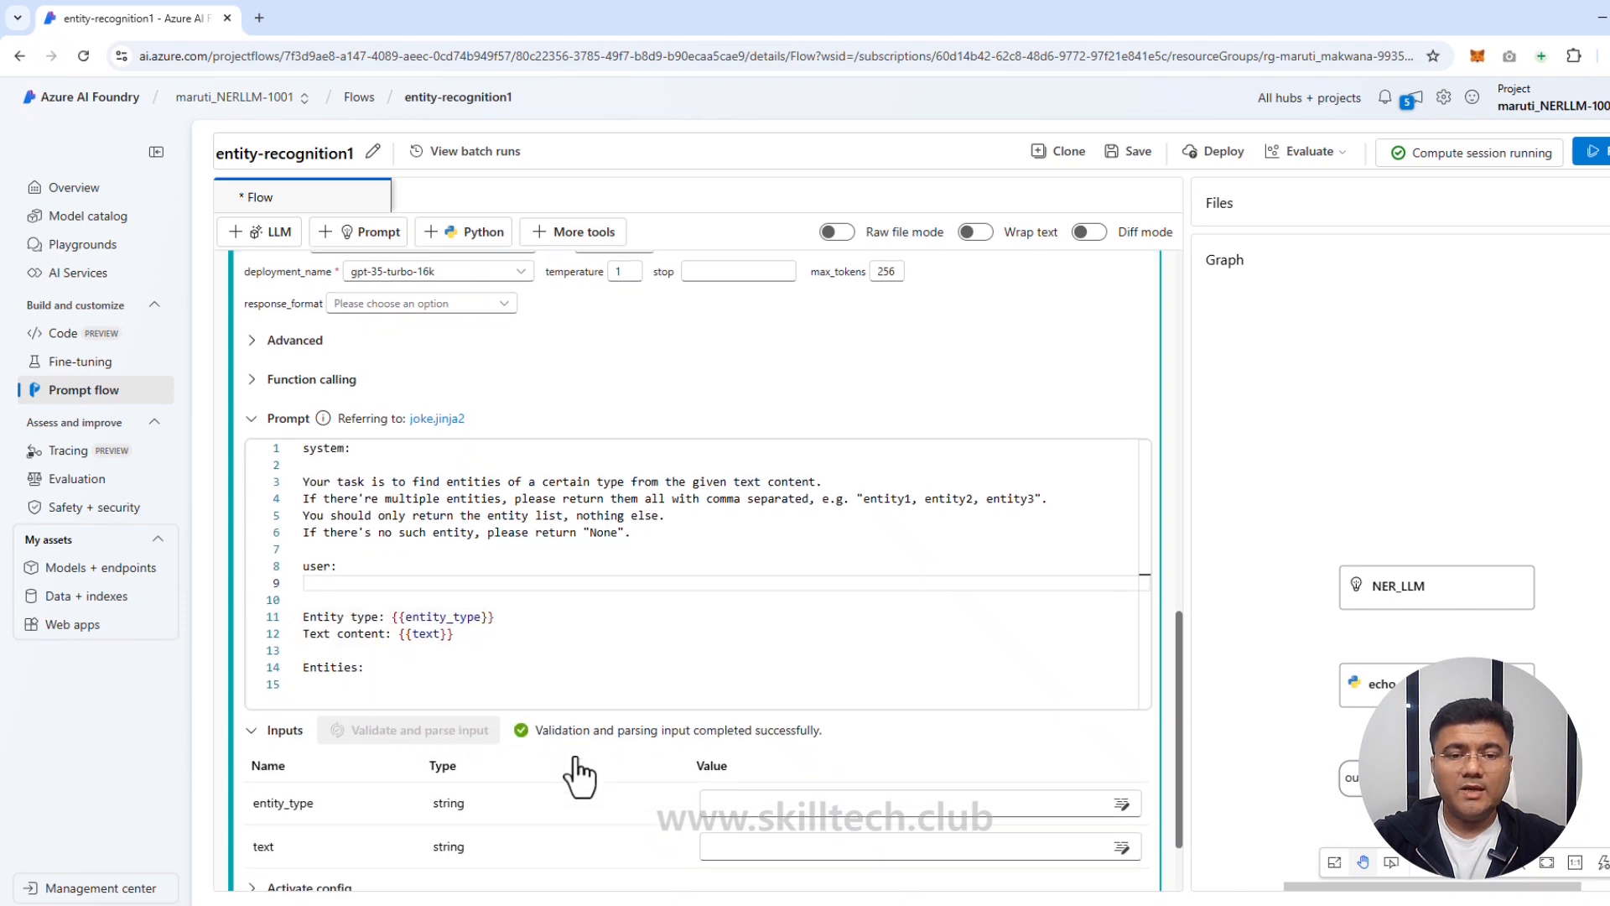
scroll(578, 776, down, 2)
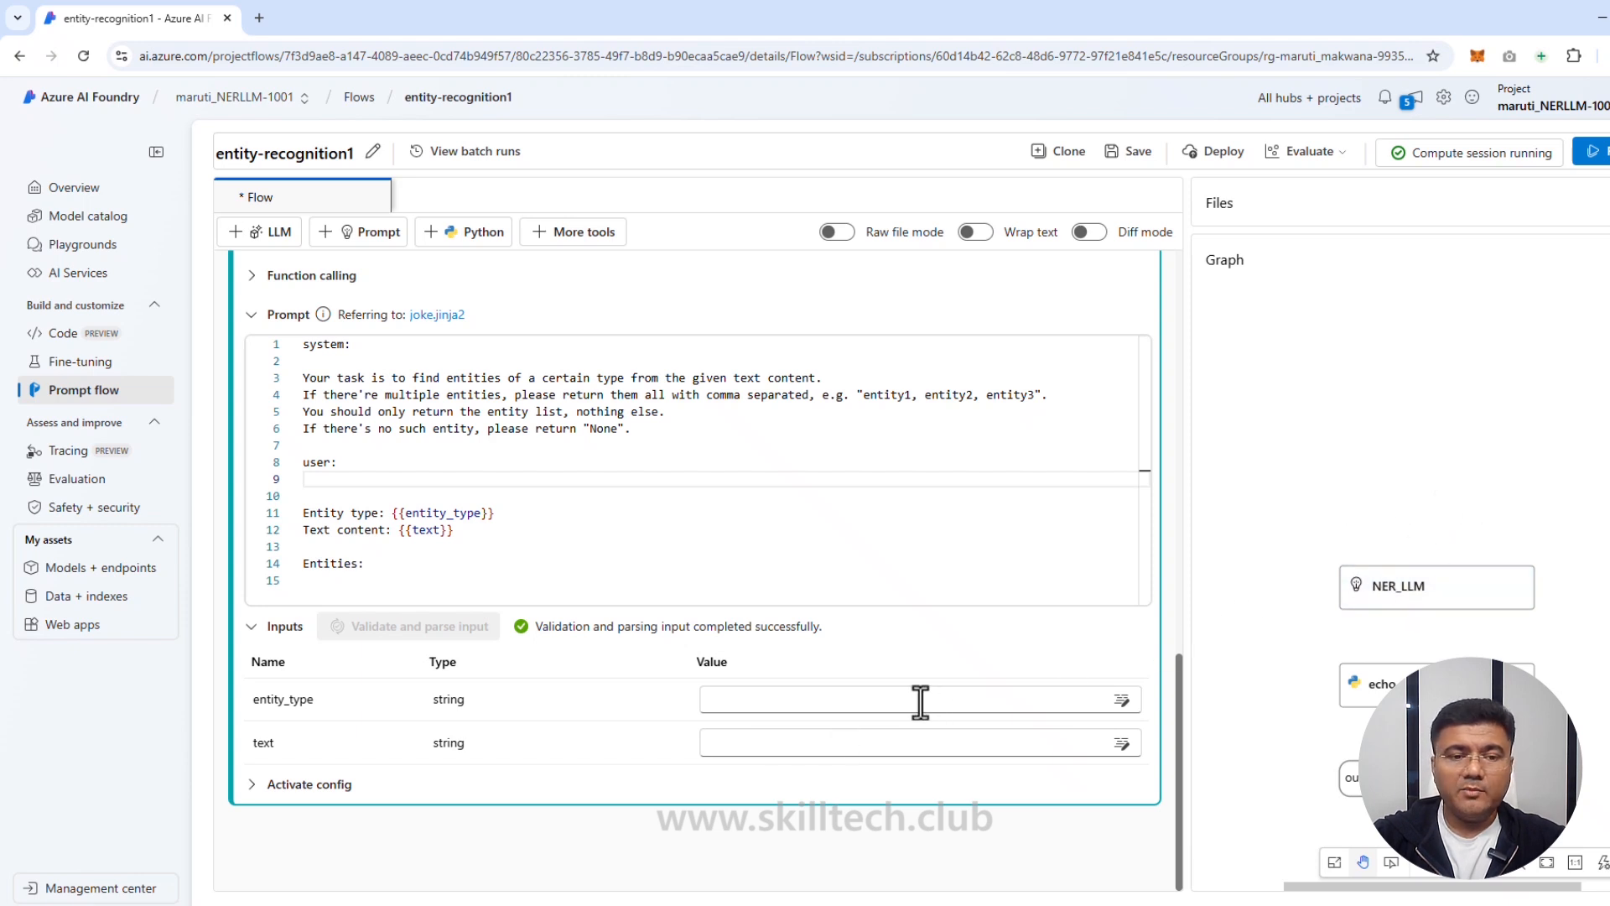
click(855, 709)
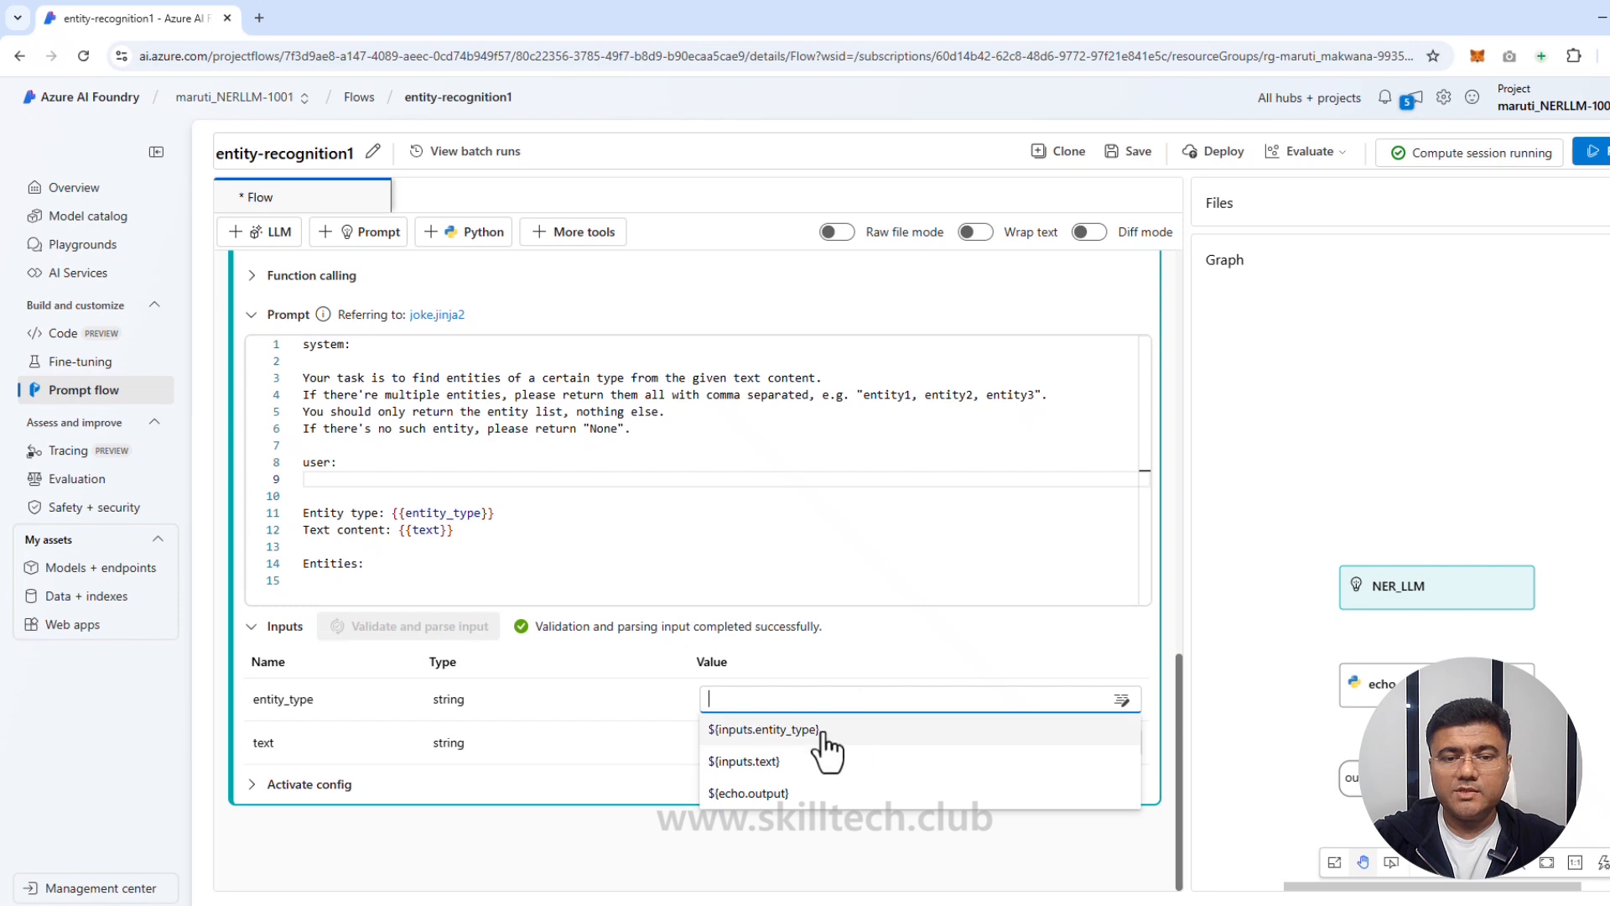
click(824, 731)
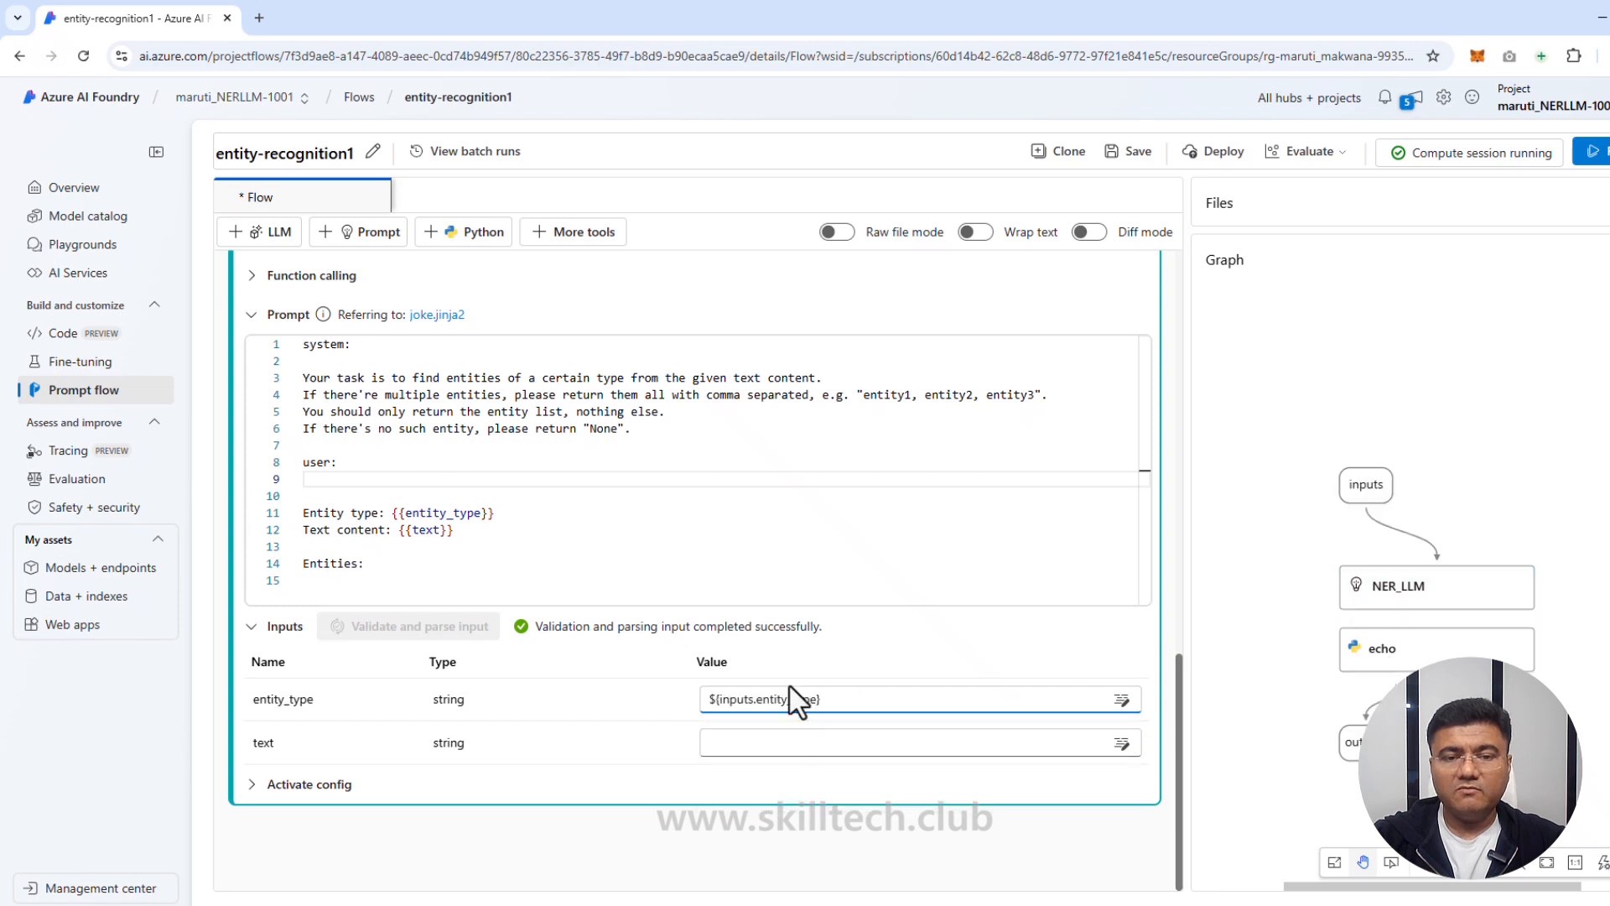
click(796, 744)
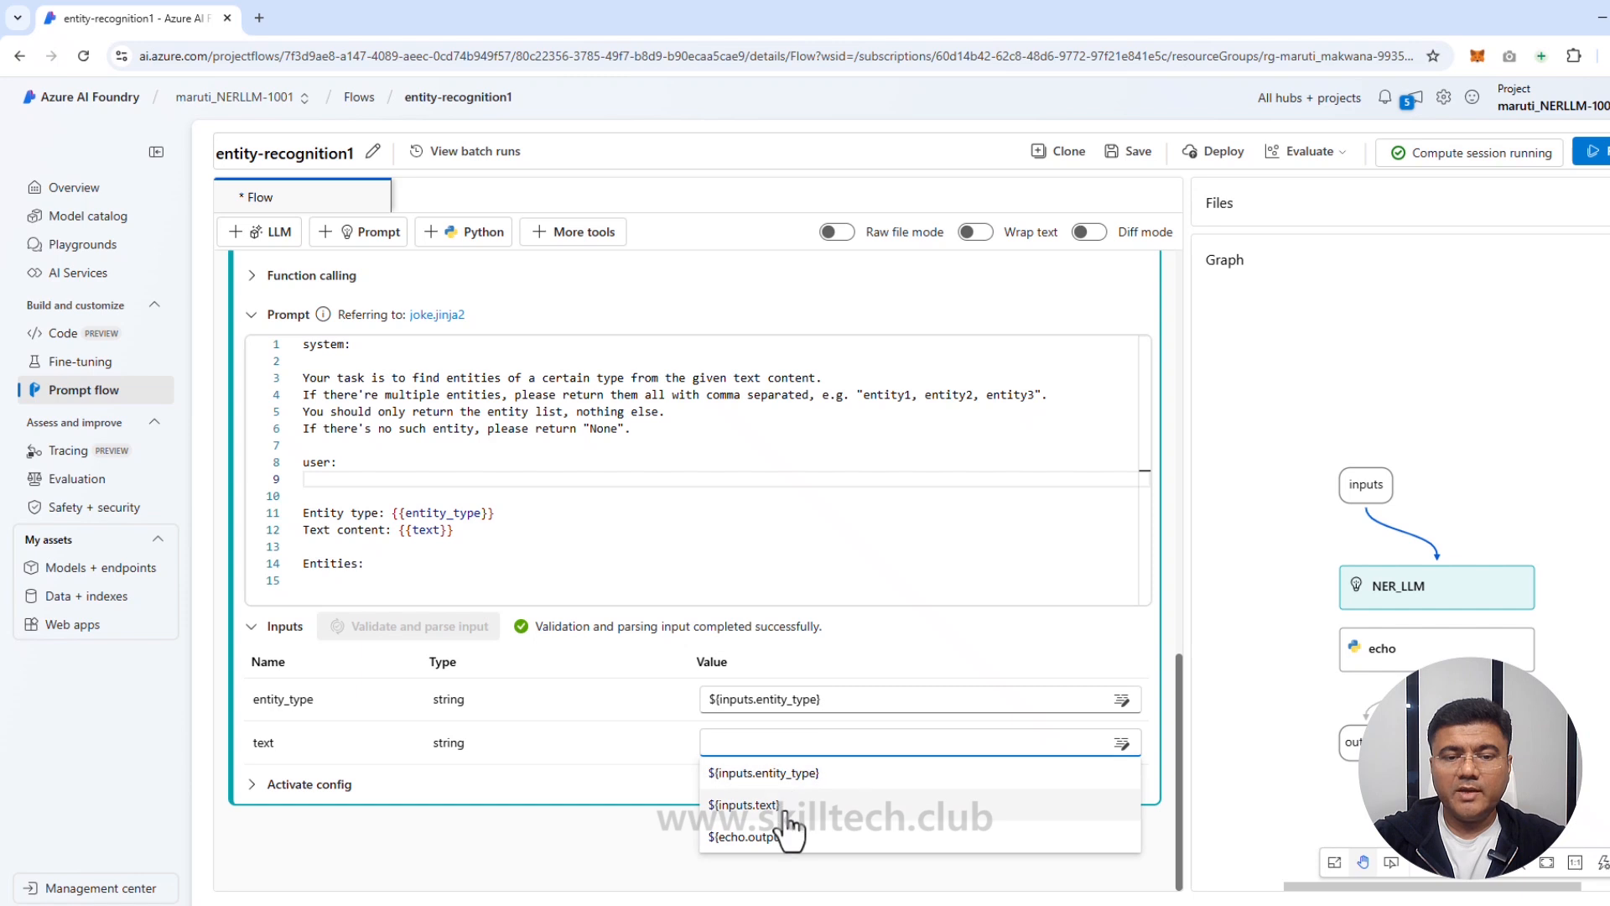
click(786, 806)
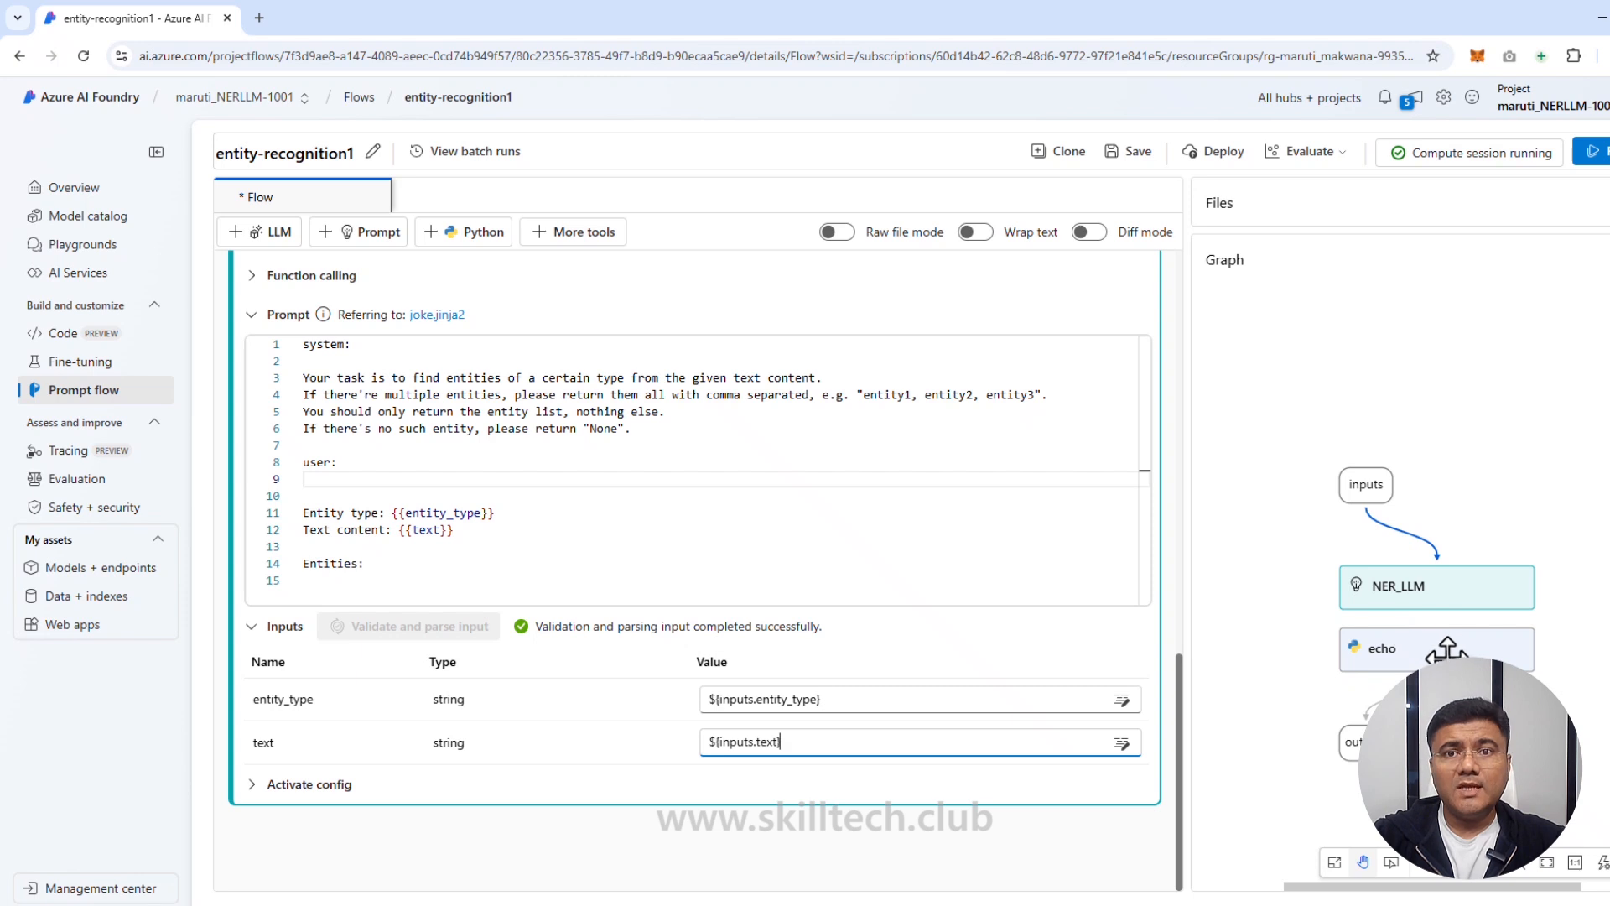
Step: Rename the echo Python node to cleansing
scroll(784, 565, up, 7)
scroll(481, 553, up, 3)
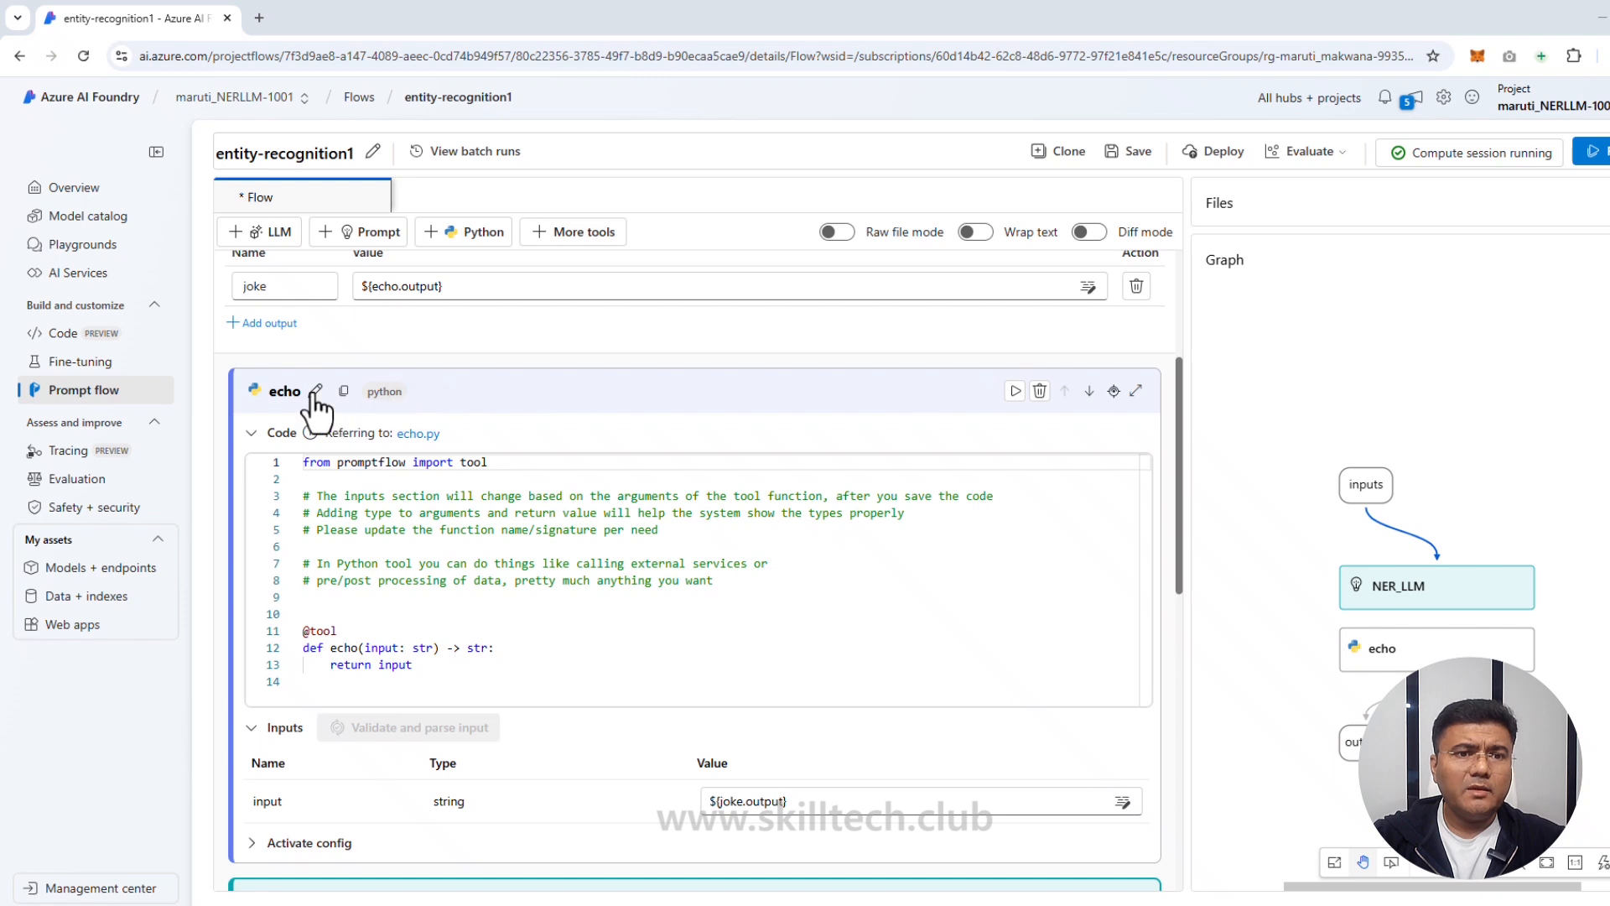
click(315, 390)
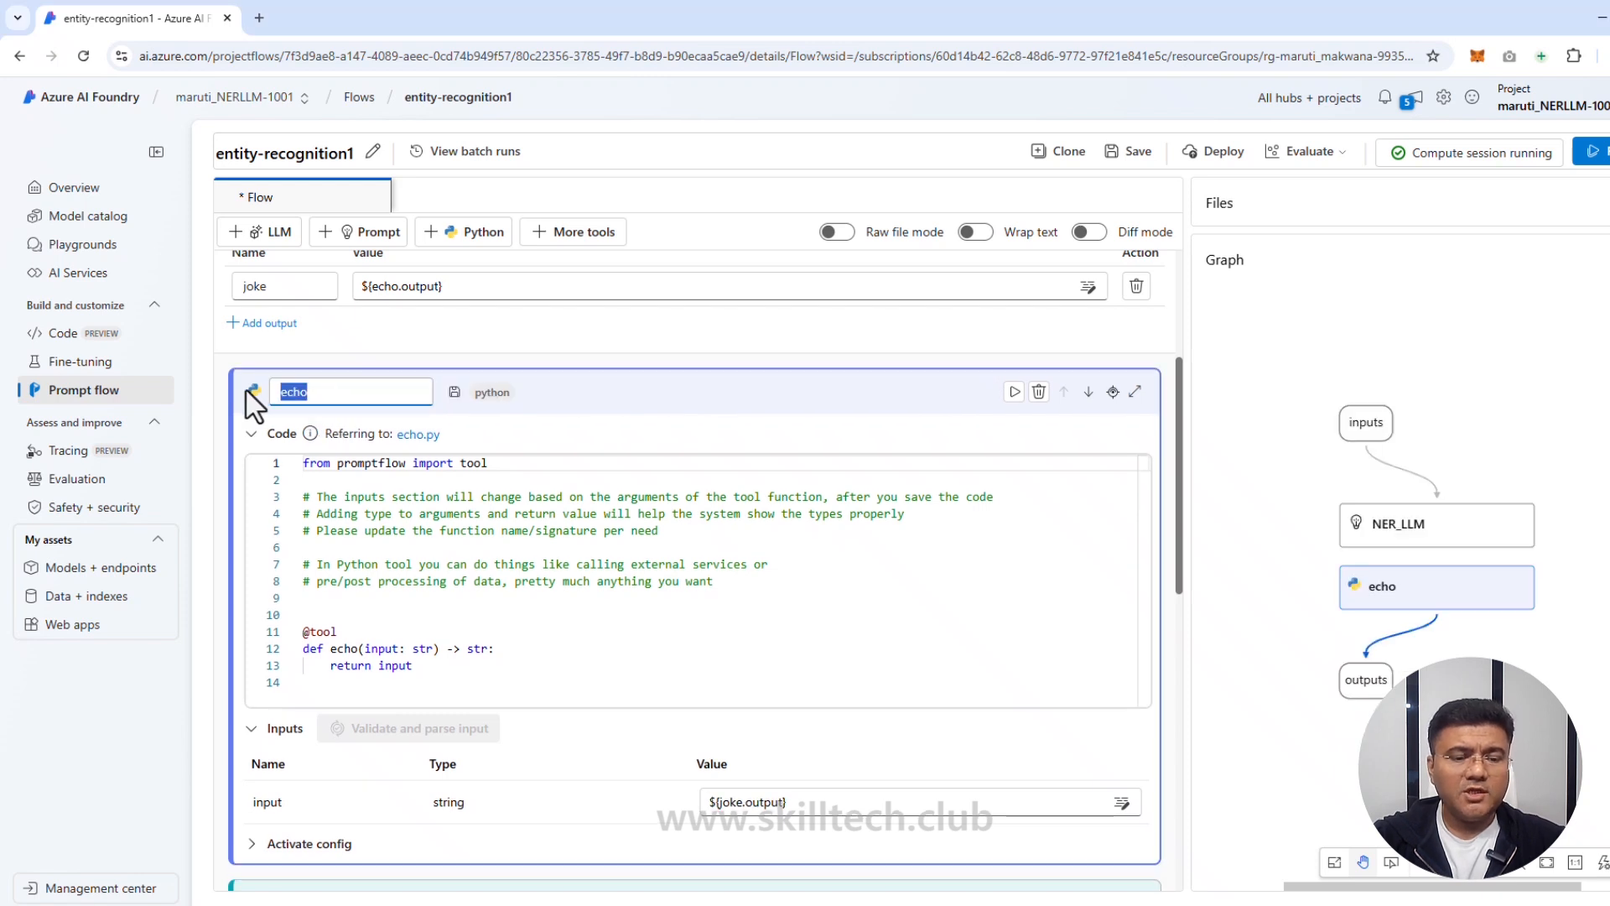
text(cleansing)
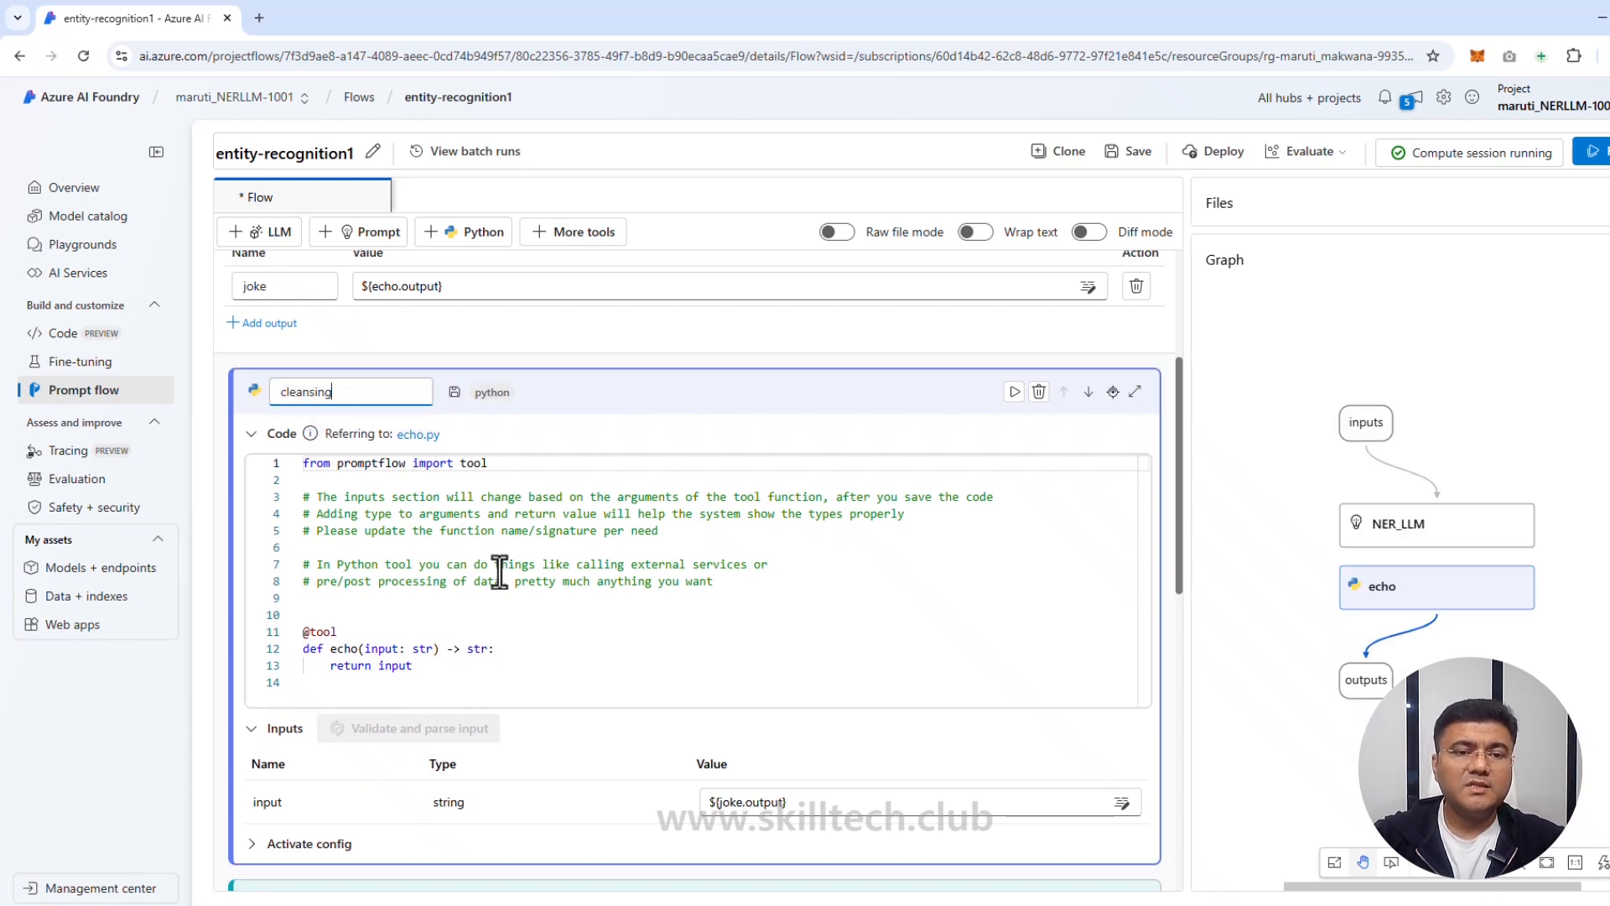
key(Return)
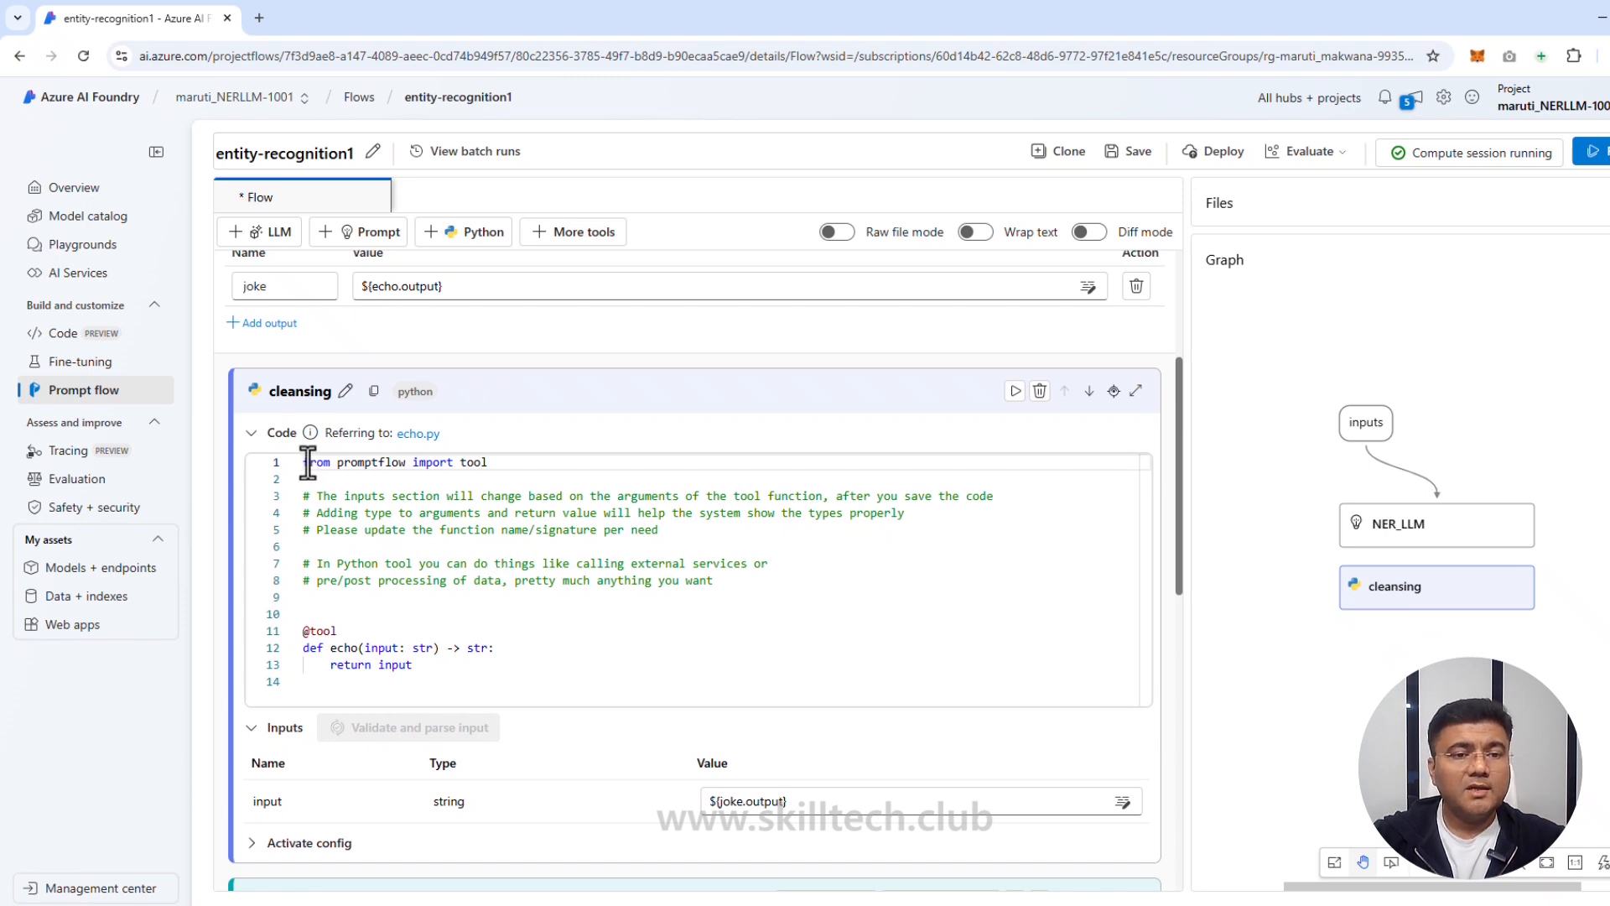
Step: Replace the echo code with the pasted cleansing function that splits entities into a list
drag(307, 463, 495, 665)
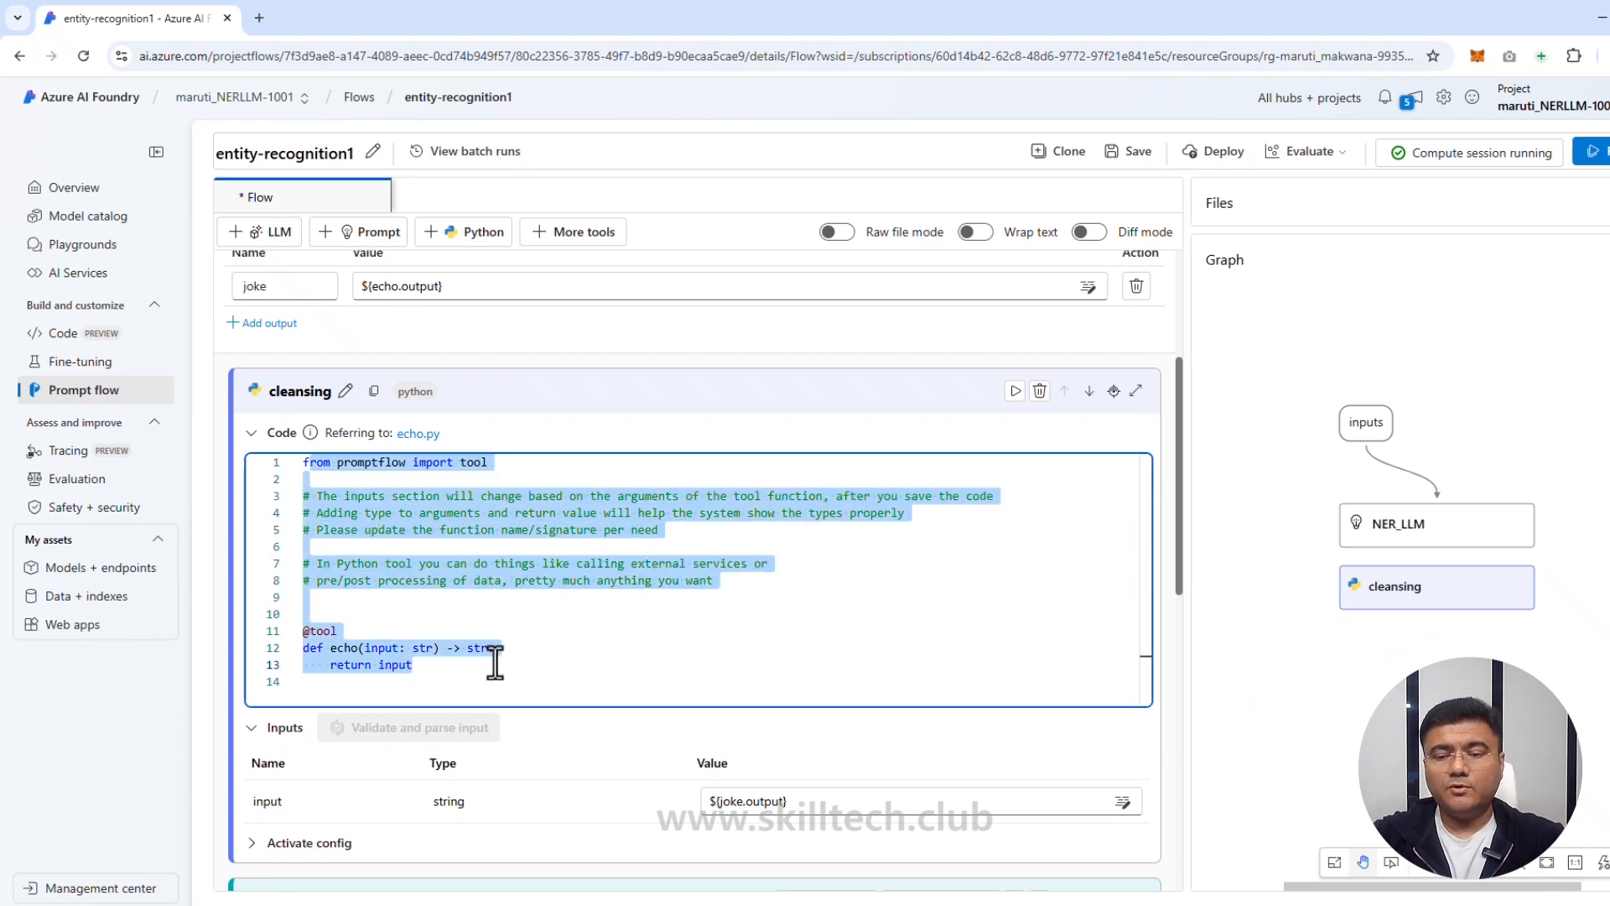
key(BackSpace)
text(f)
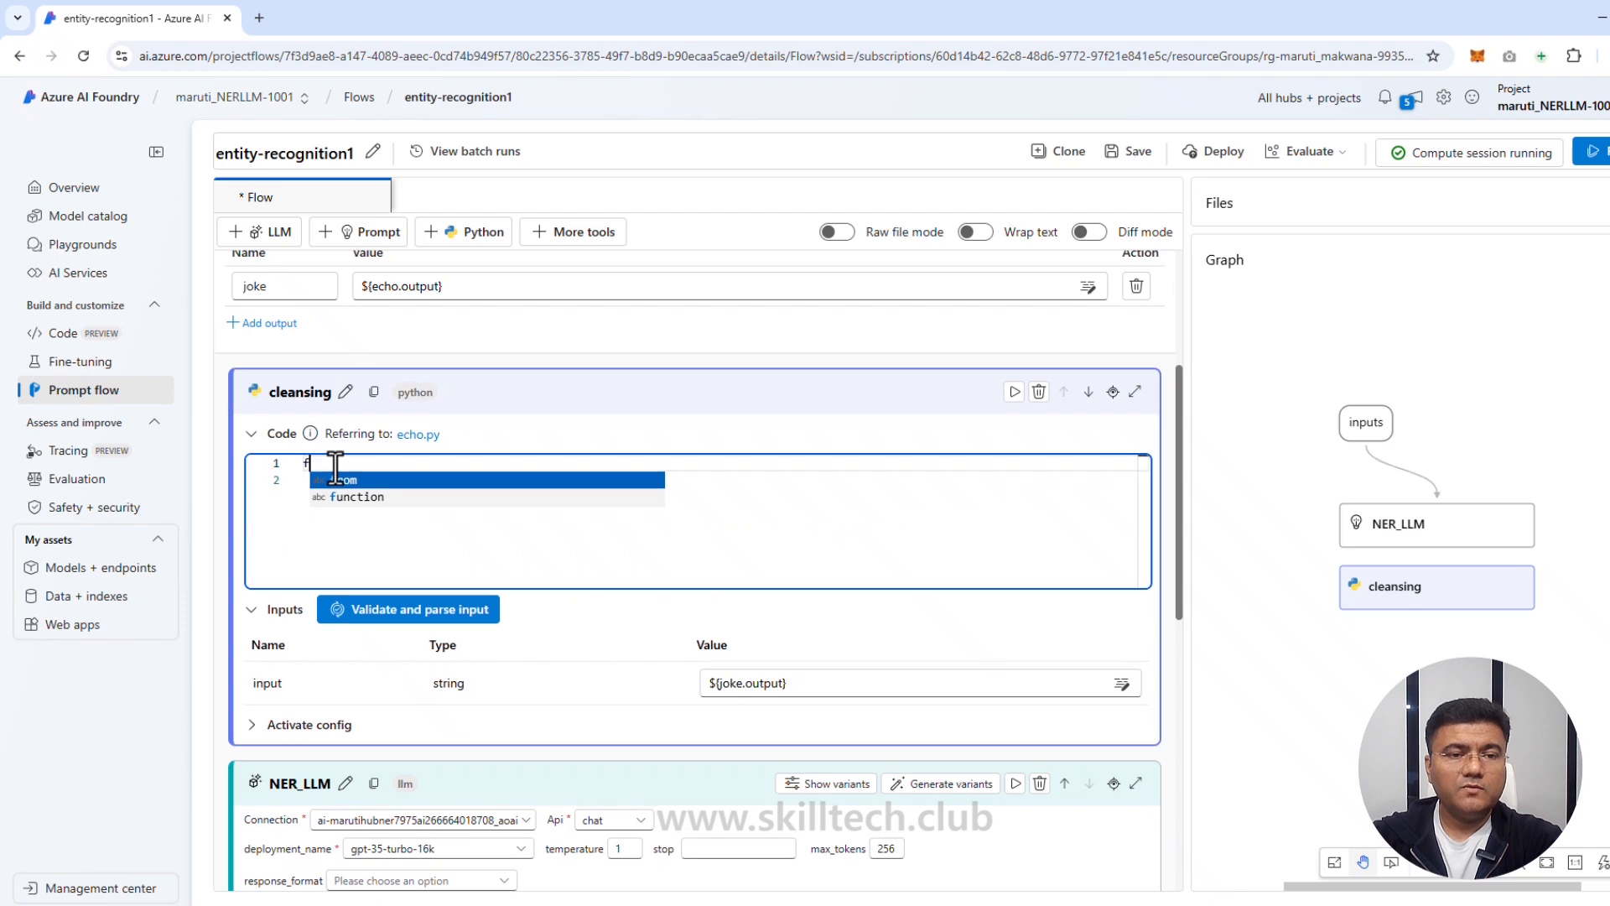
key(BackSpace)
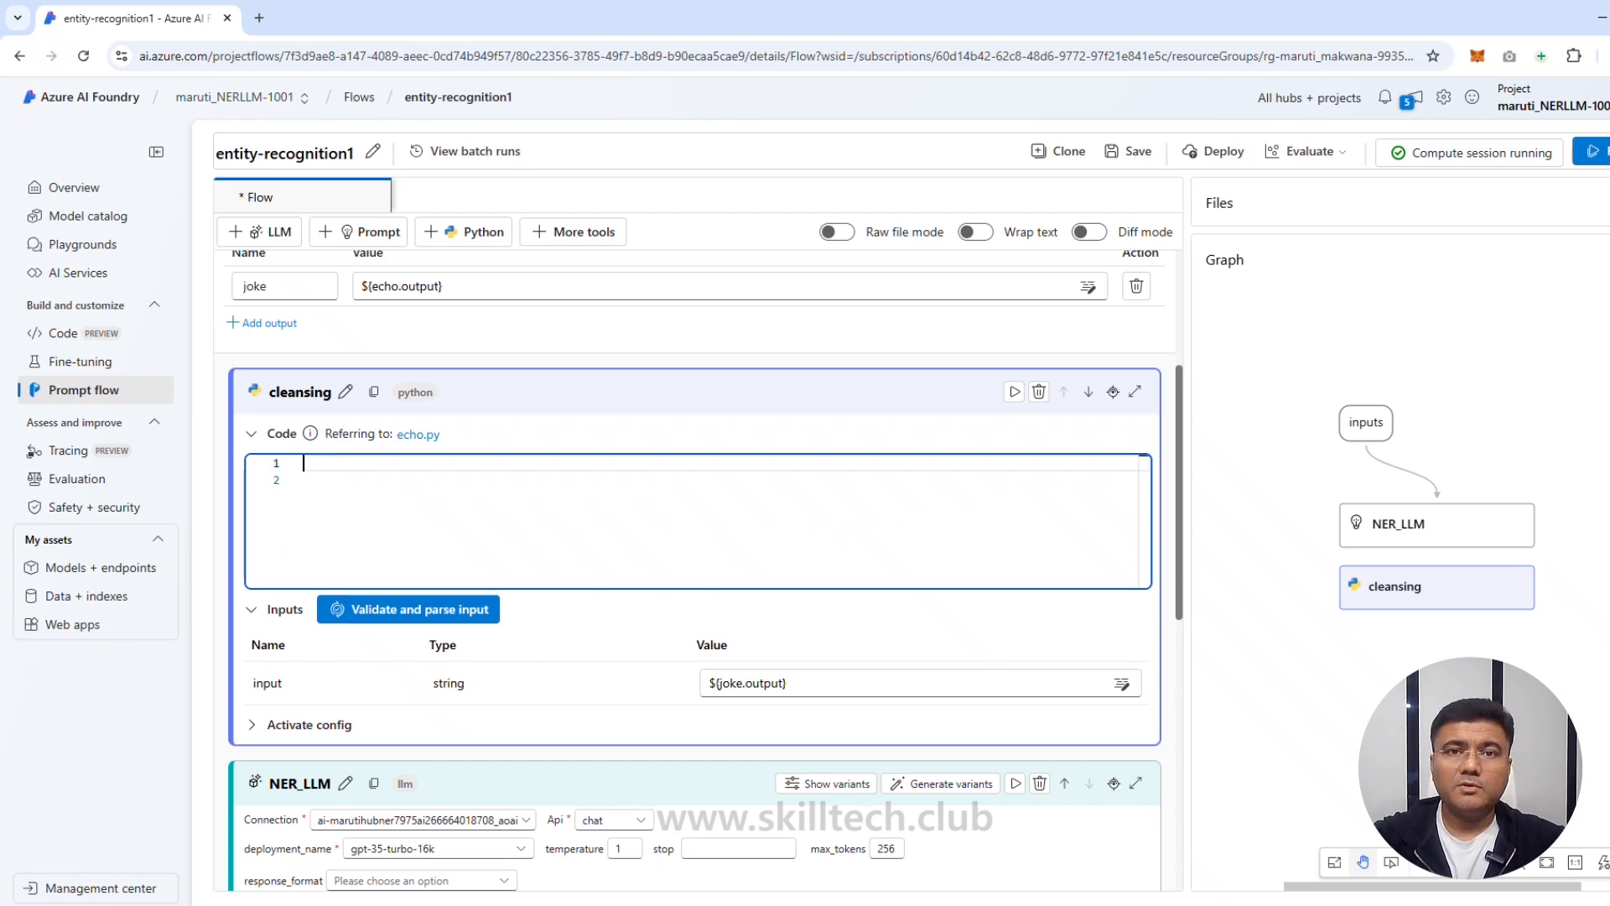
text(from typing import List from promptflow import tool   @tool def cleansing(entities_str: str) -> List[str]:     # Split, remove leading and trailing spaces/tabs/dots     parts = entities_str.split(",")     cleaned_parts = [part.strip(" \t.\"") for part in parts]     entities = [part for part in cleaned_parts if len(part) > 0]     return entities)
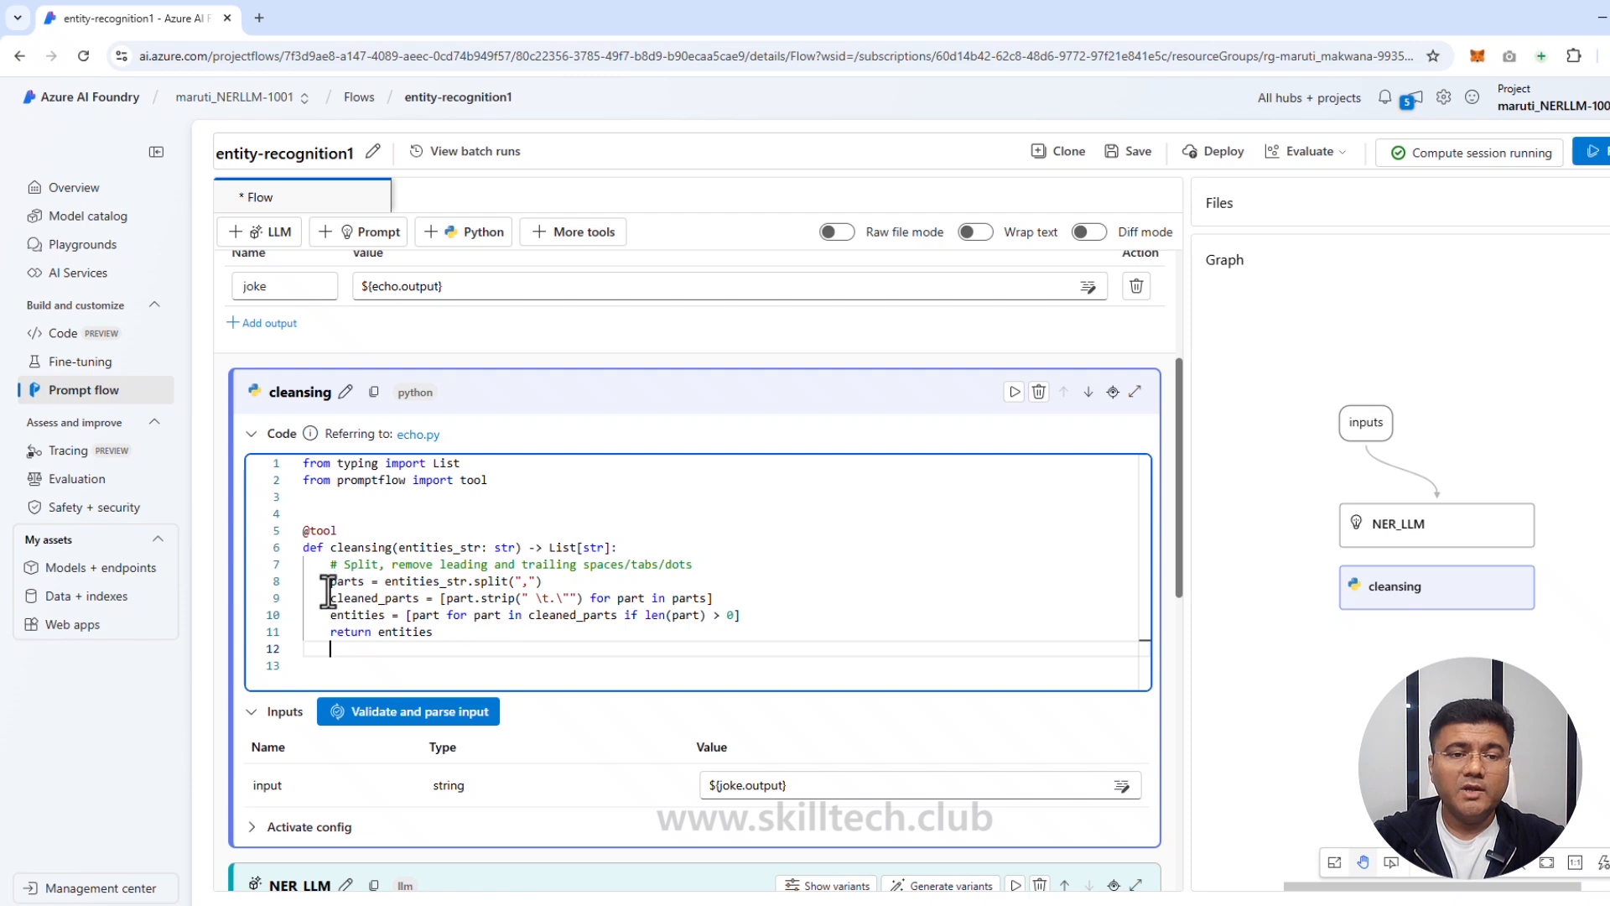
double_click(362, 547)
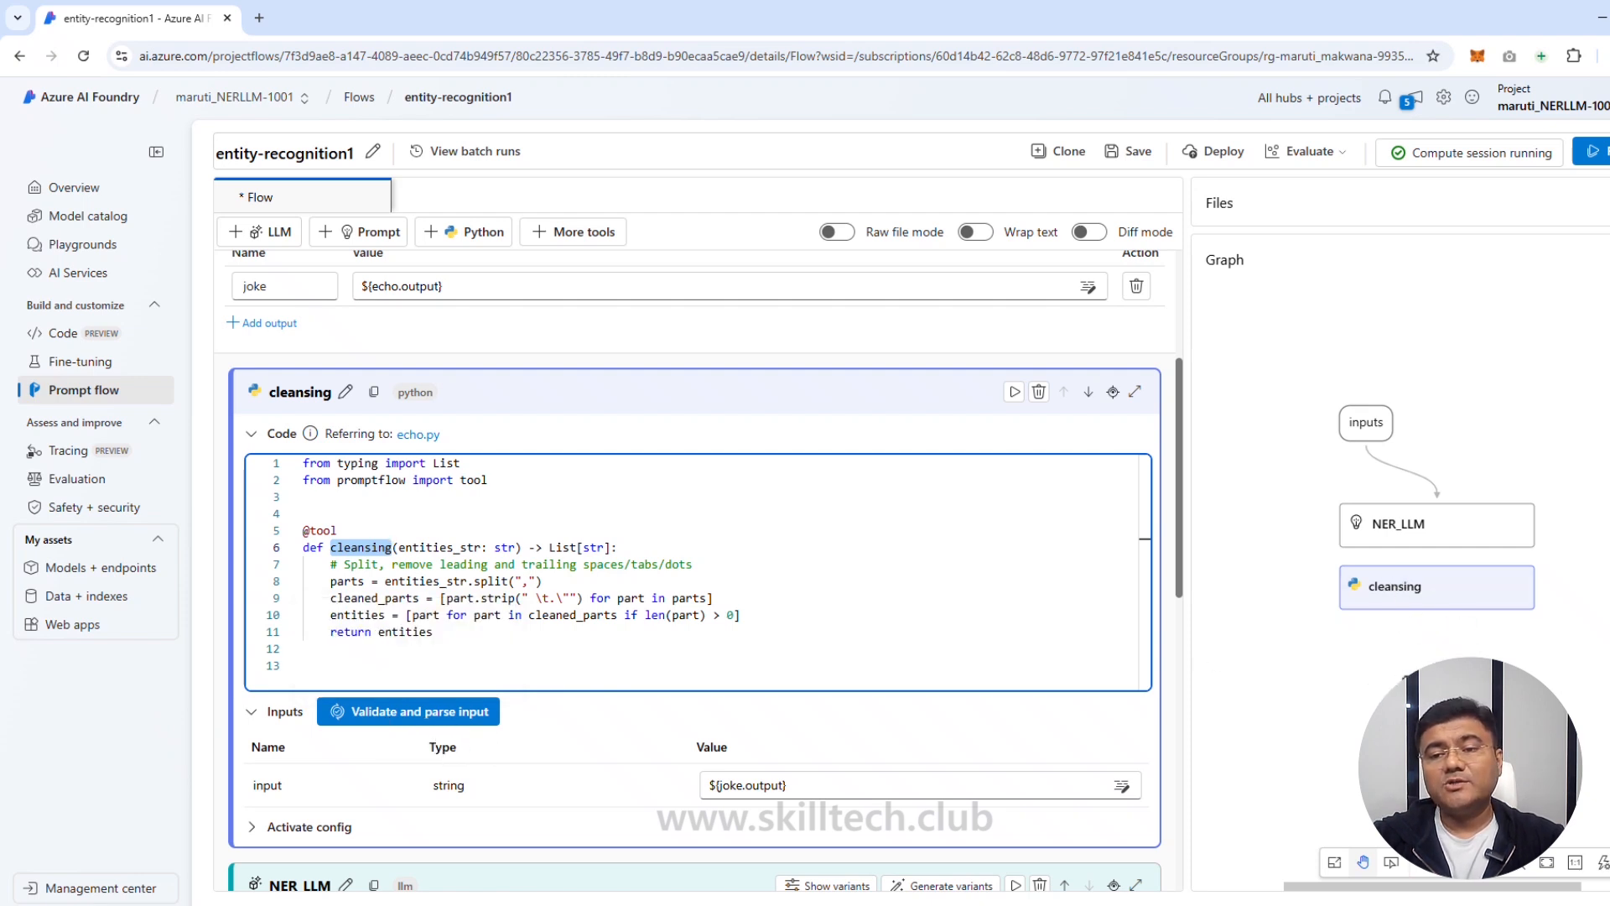
Step: Parse the cleansing node's inputs and set entities_str to ${NER_LLM.output}, linking it after NER_LLM
click(396, 712)
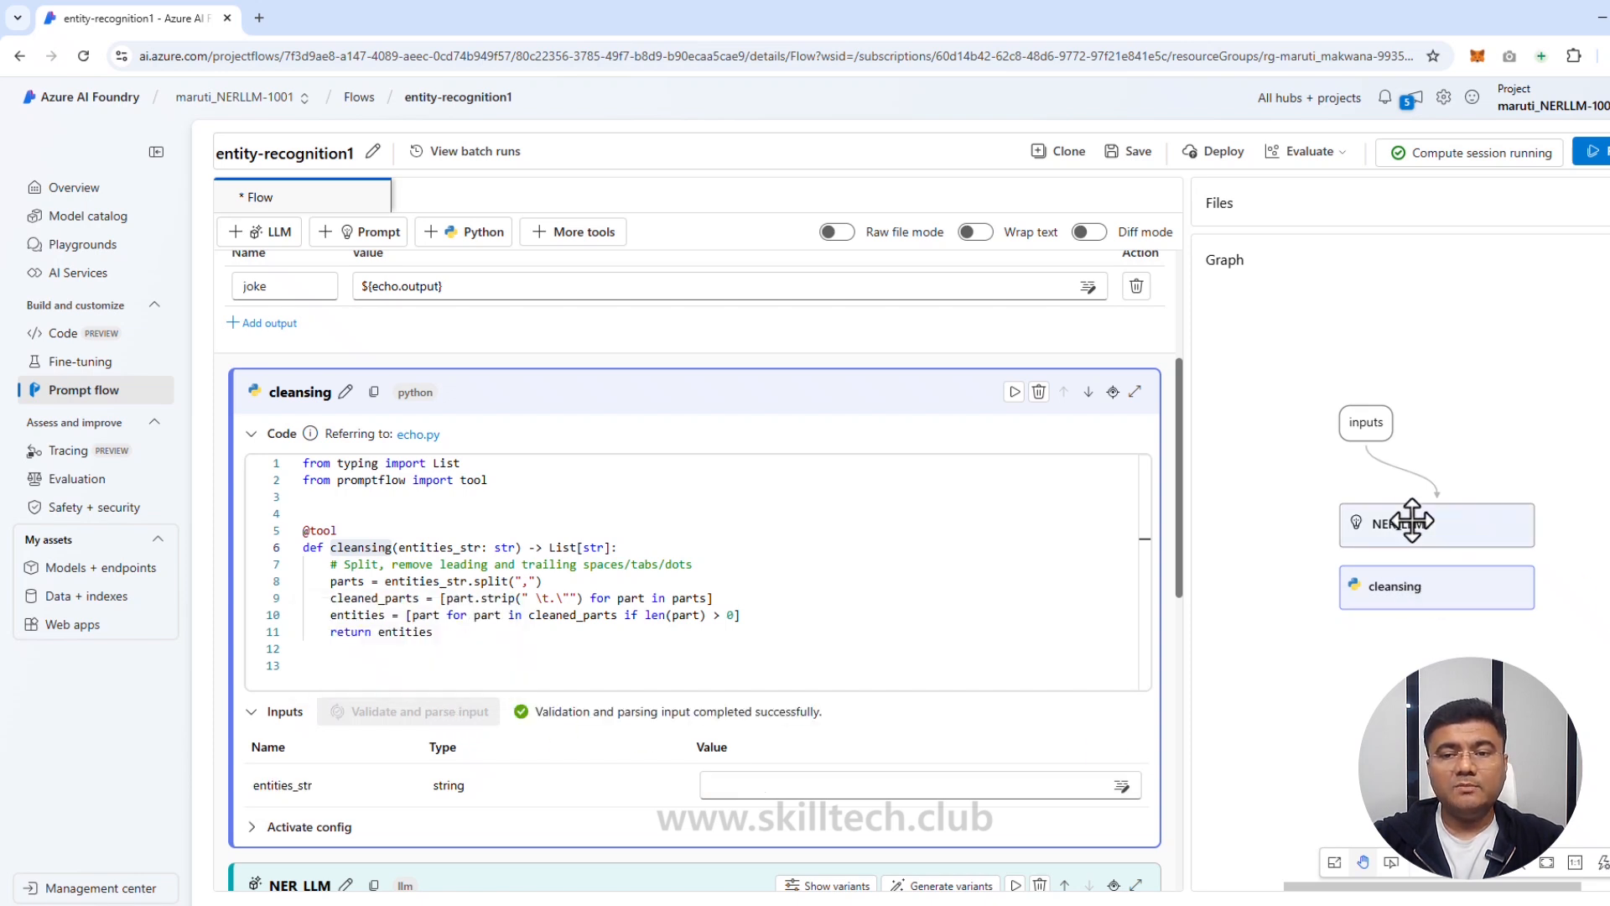
drag(1434, 598, 1434, 647)
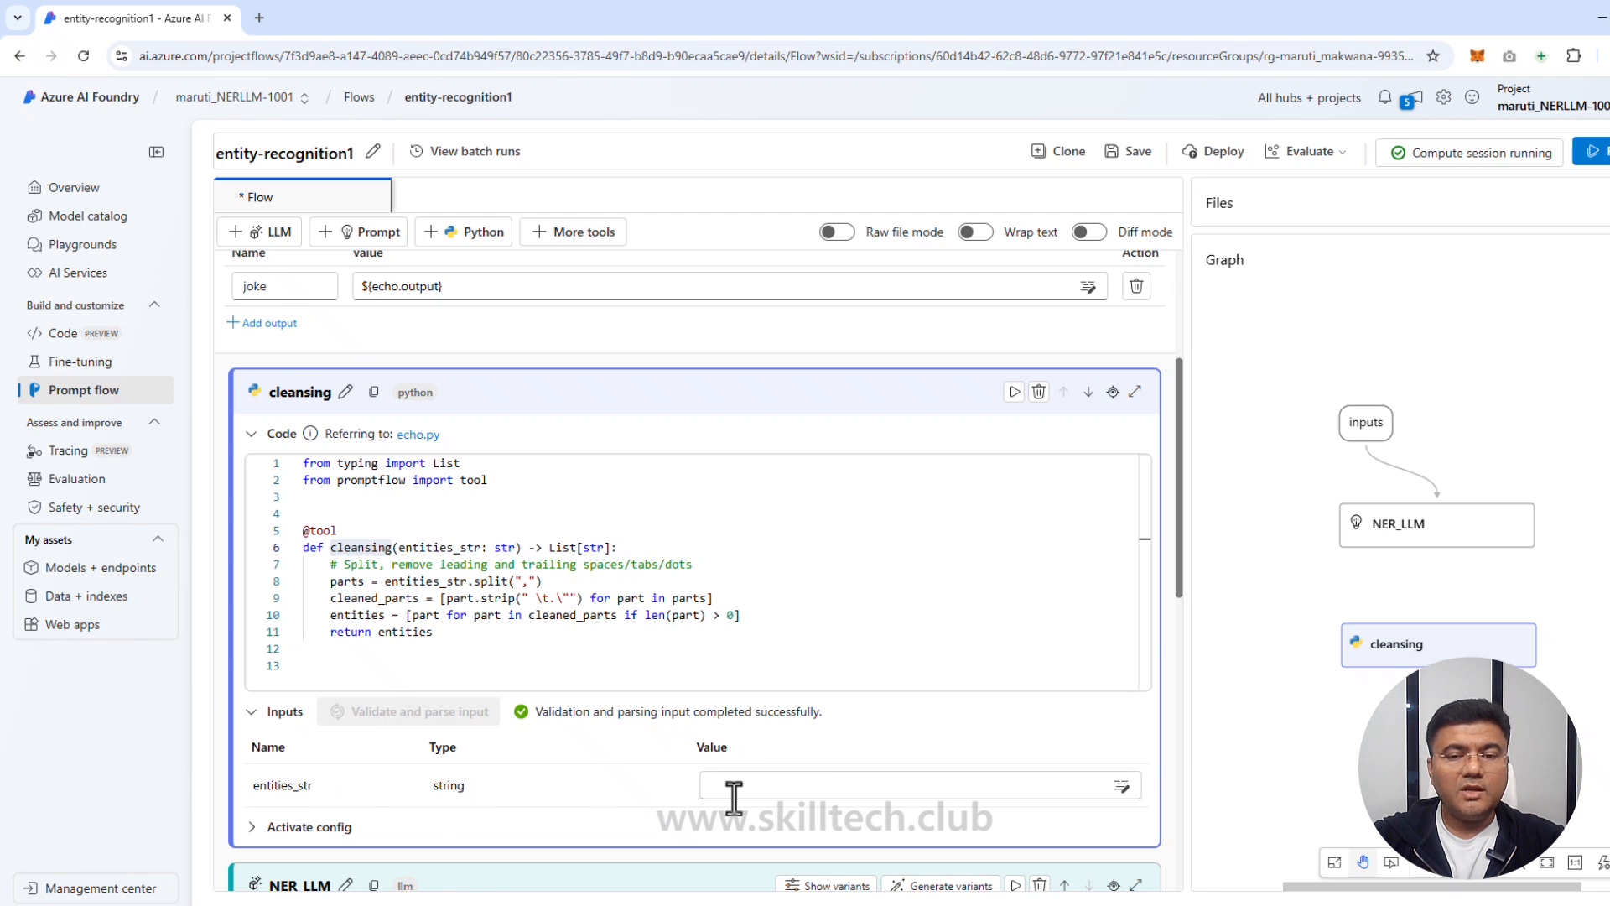
click(1006, 784)
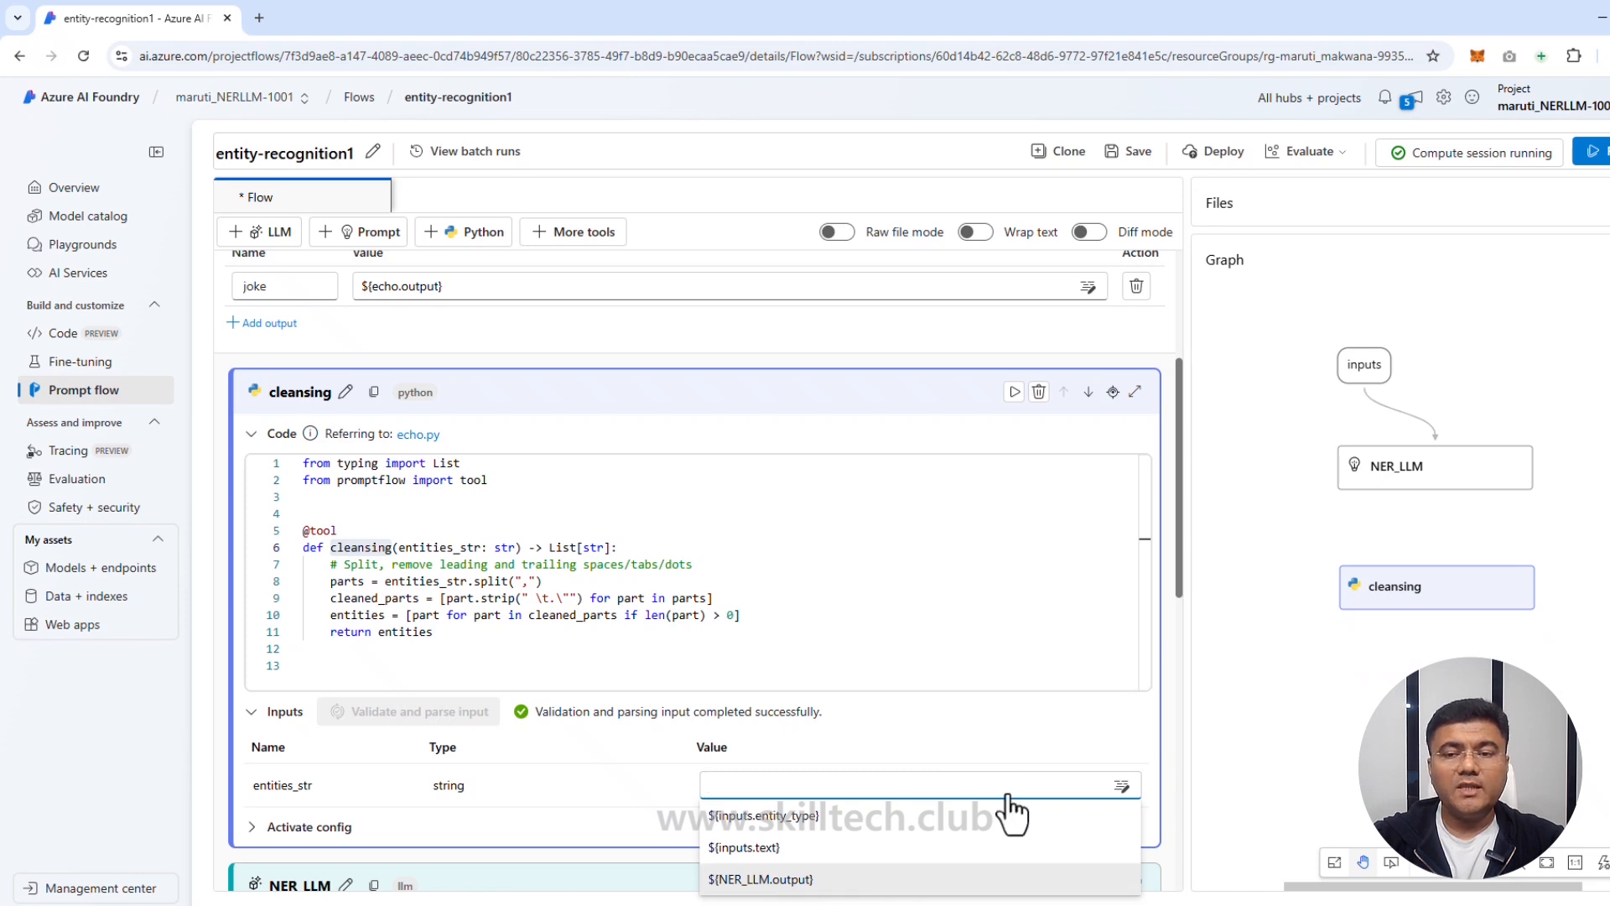
click(1010, 881)
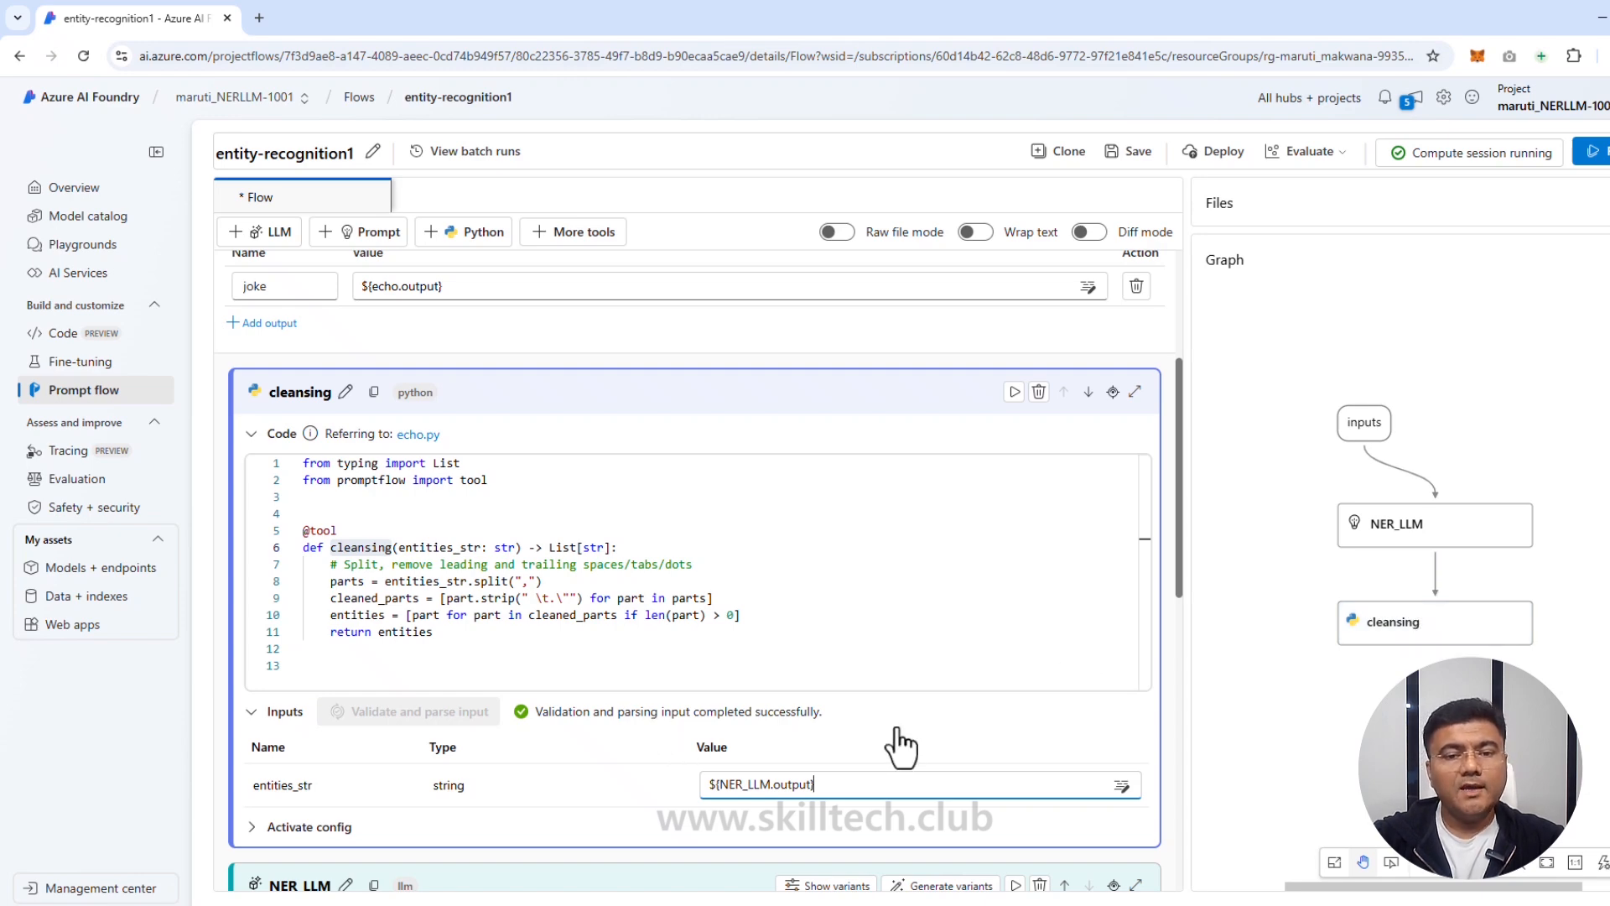
scroll(678, 763, down, 4)
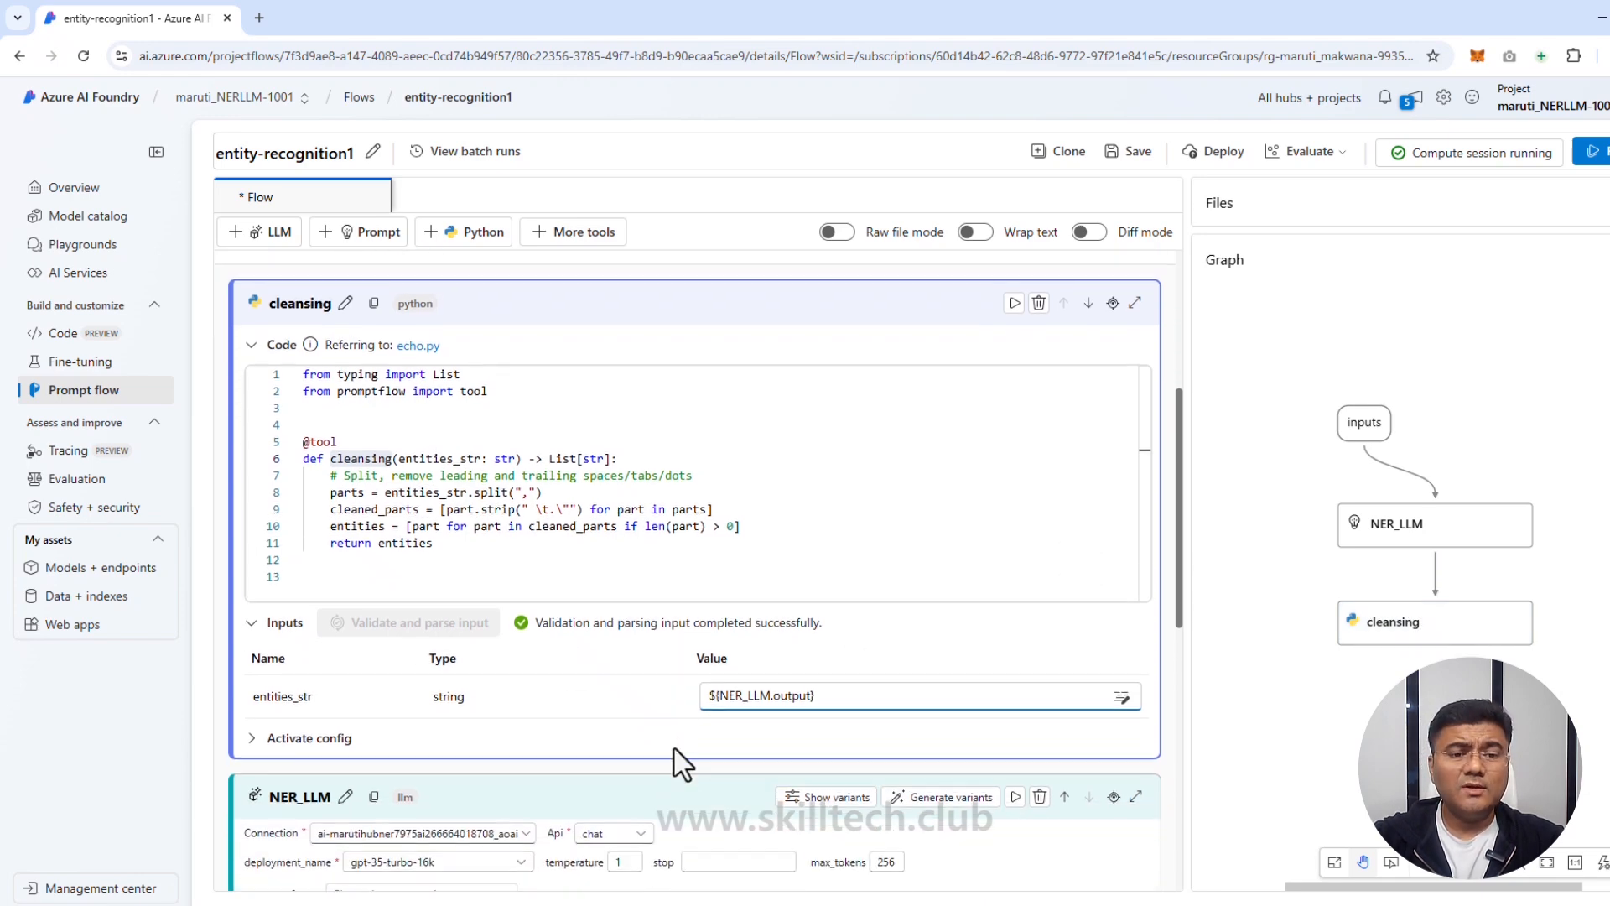
scroll(681, 765, up, 7)
scroll(681, 765, up, 1)
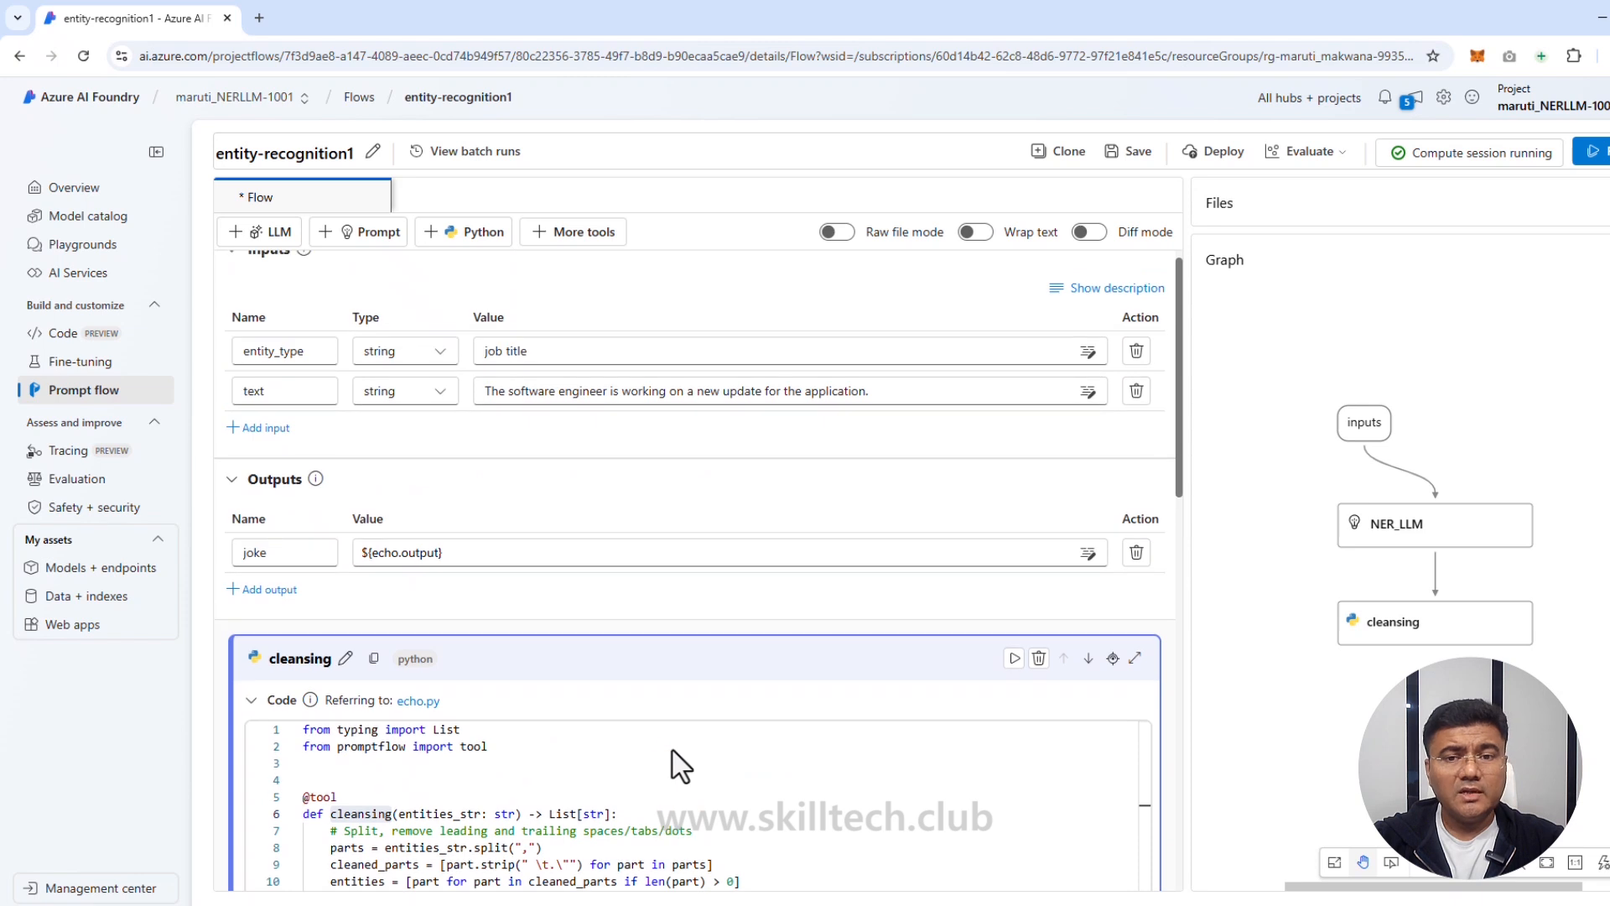
scroll(675, 755, up, 1)
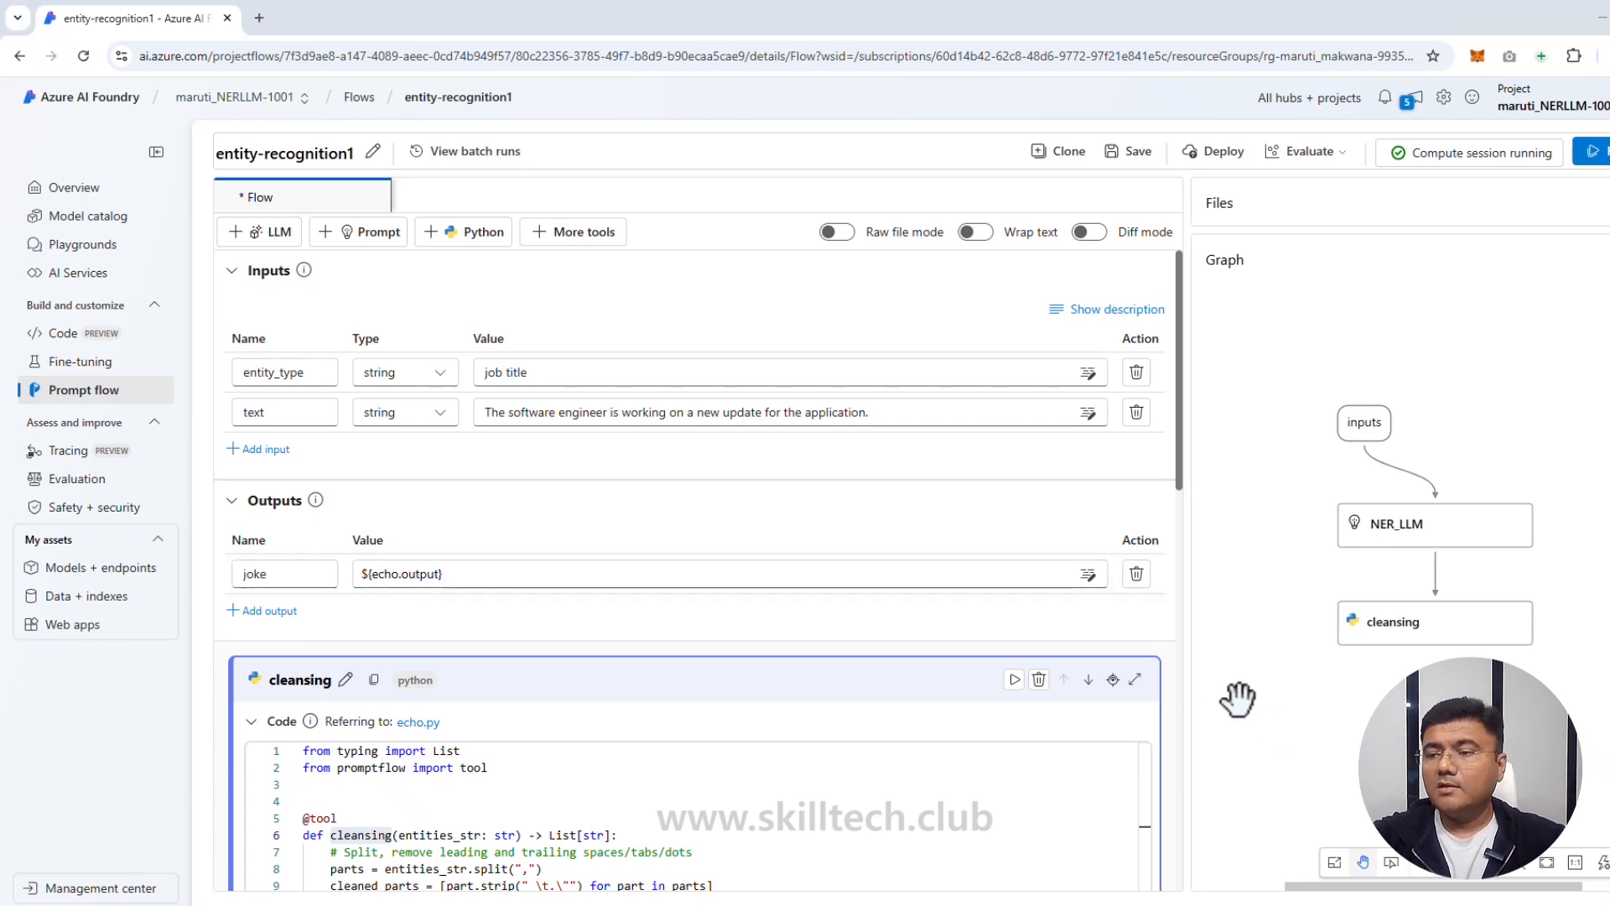
Step: Rename the flow output from joke to 'entities' and map it to ${cleansing.output}
key(ctrl+a)
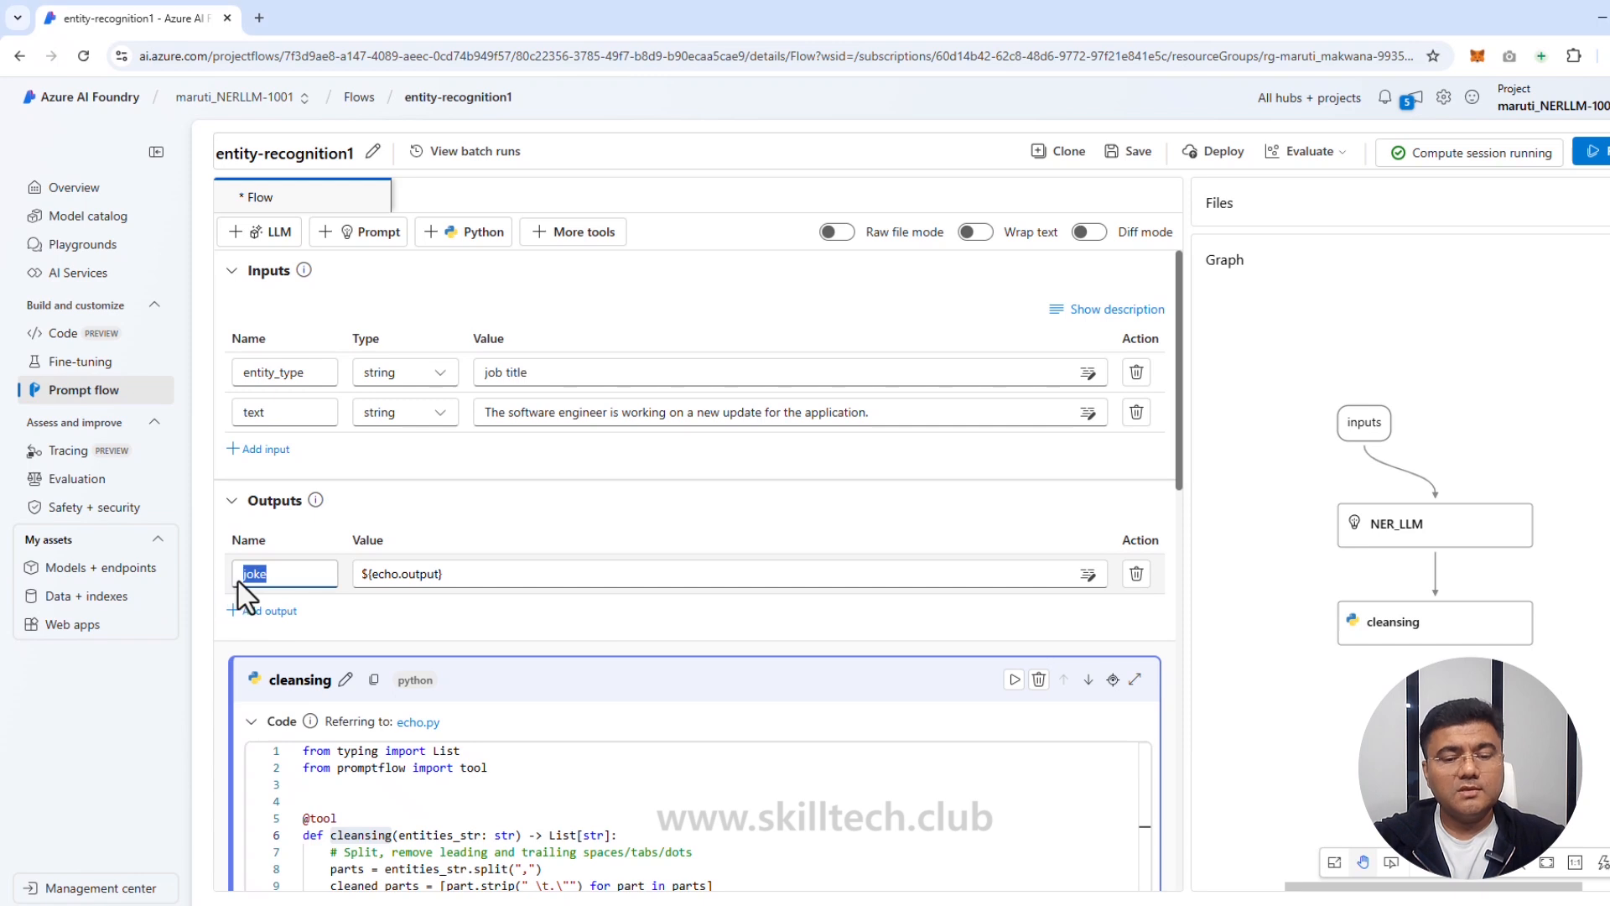
text(entities)
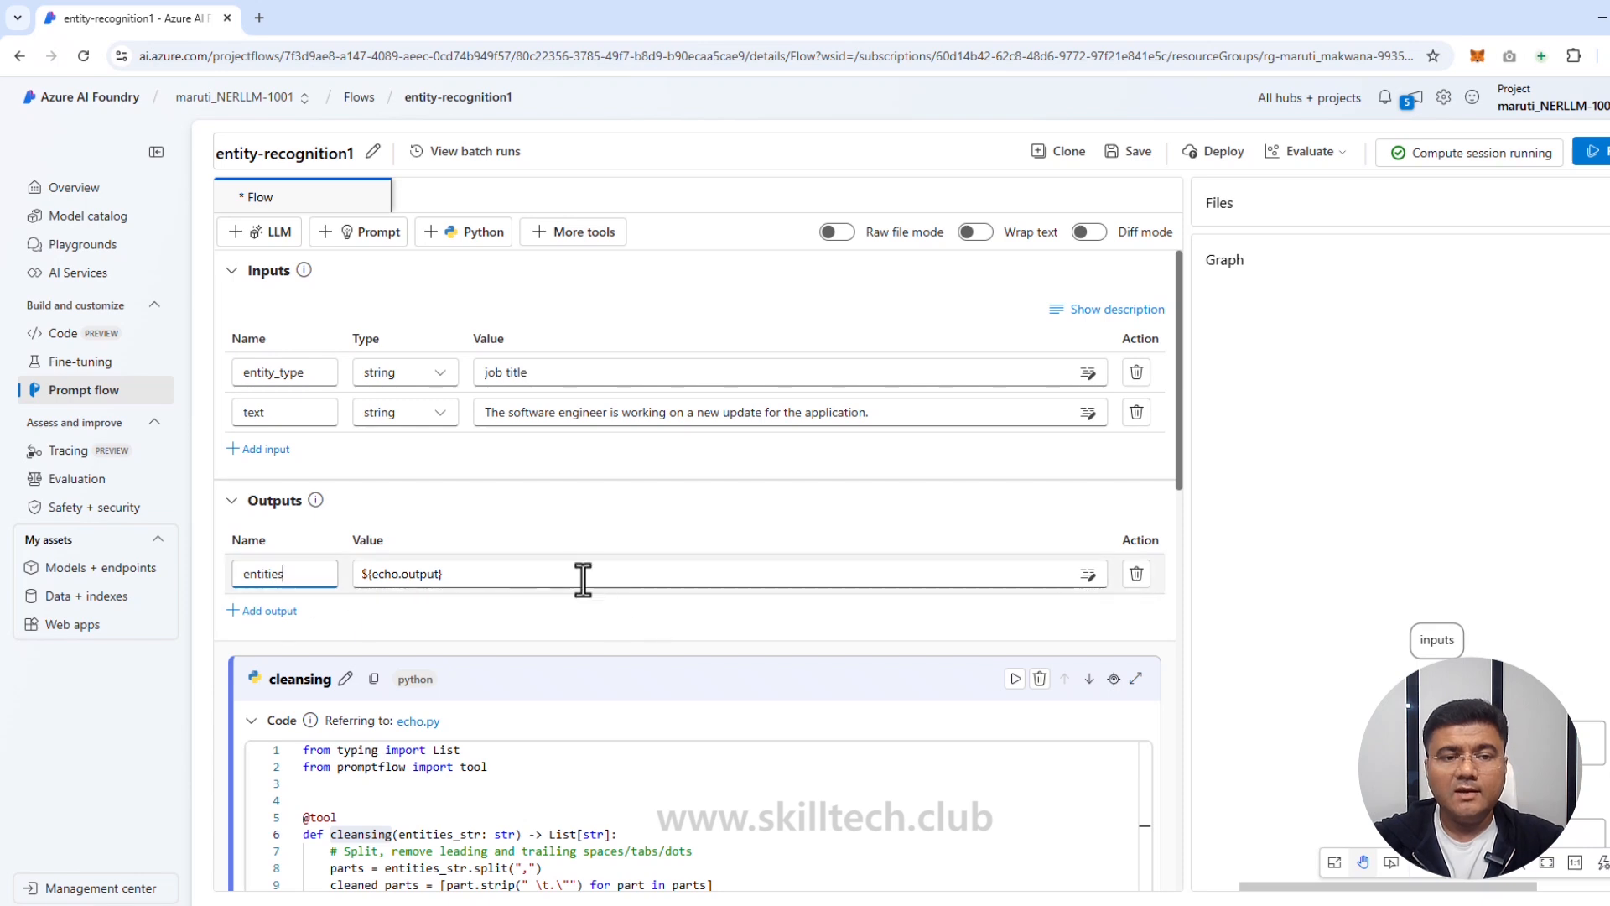
click(1049, 577)
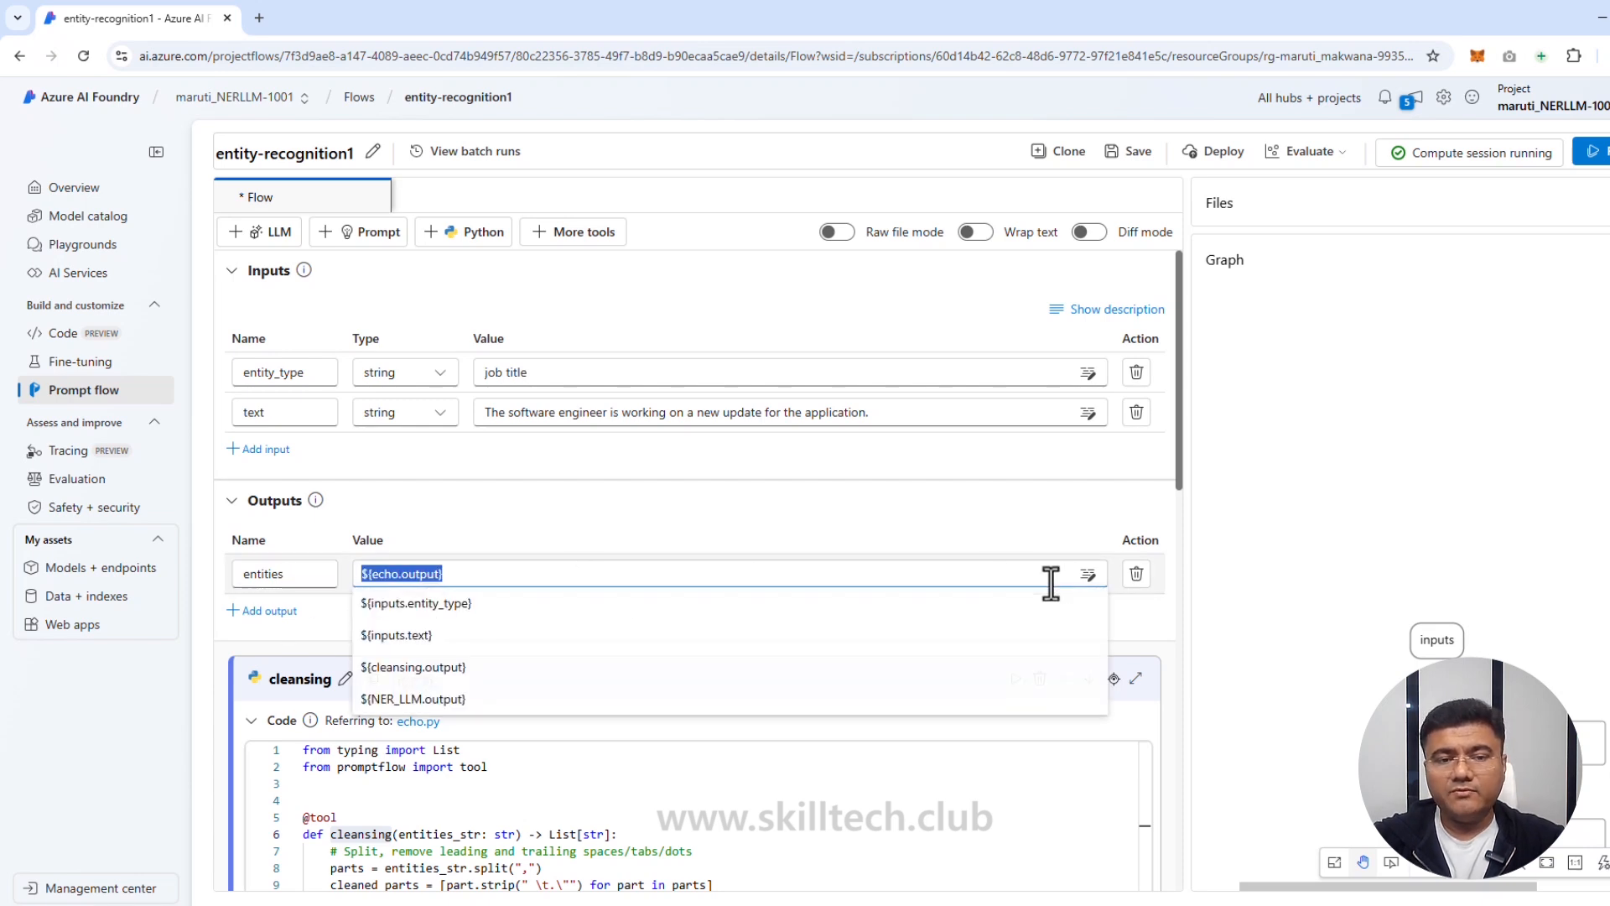
click(442, 668)
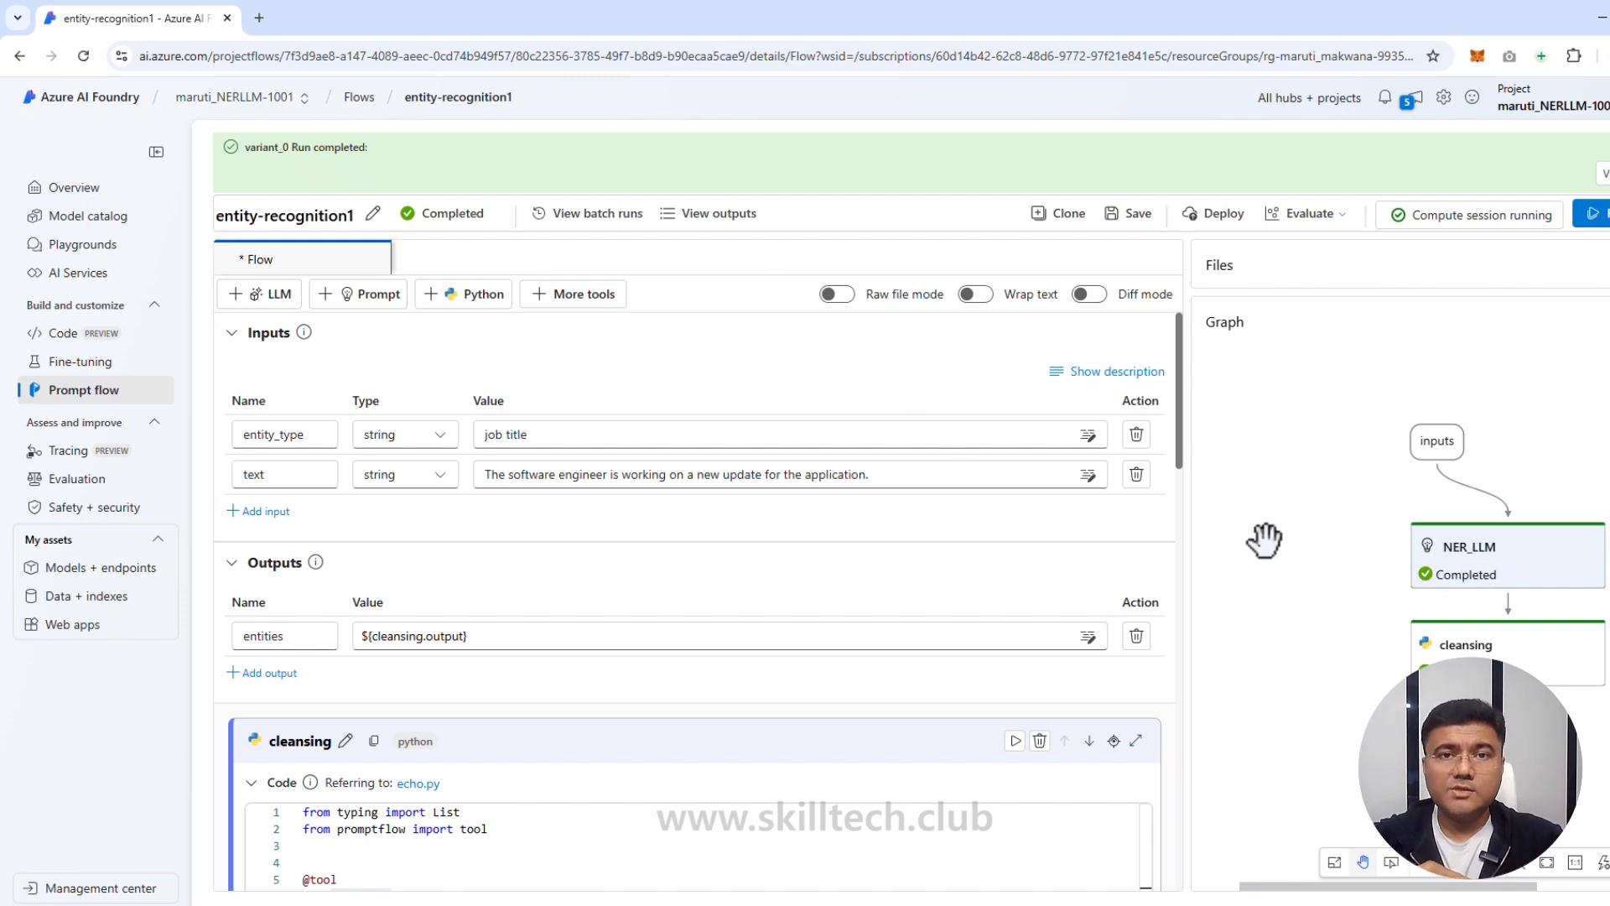
drag(1178, 448, 1185, 904)
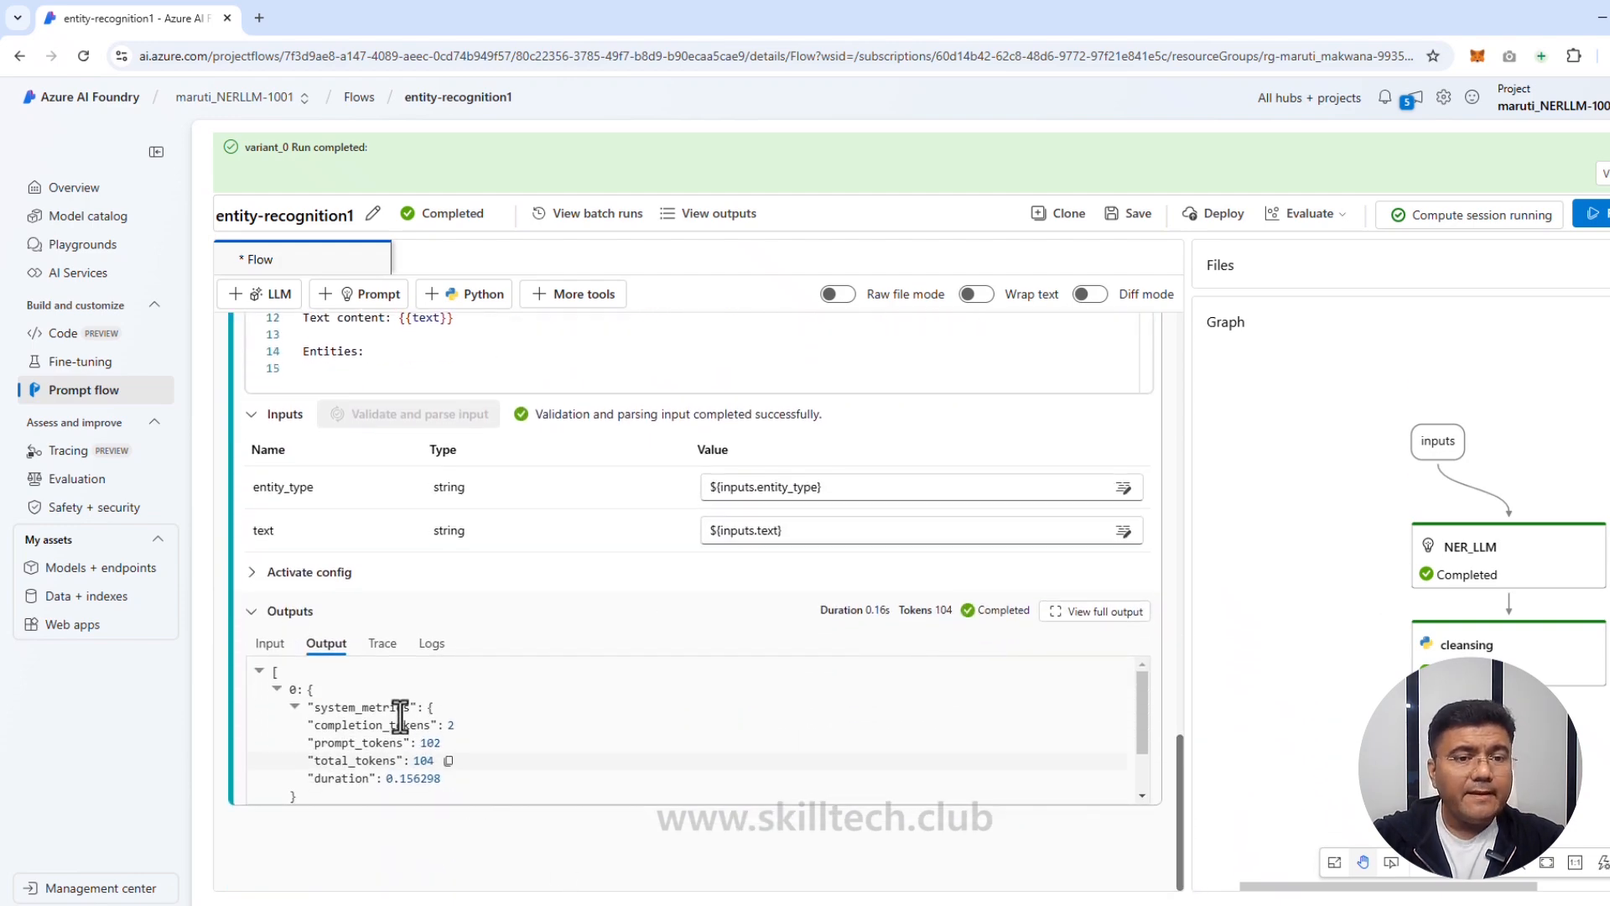
click(270, 646)
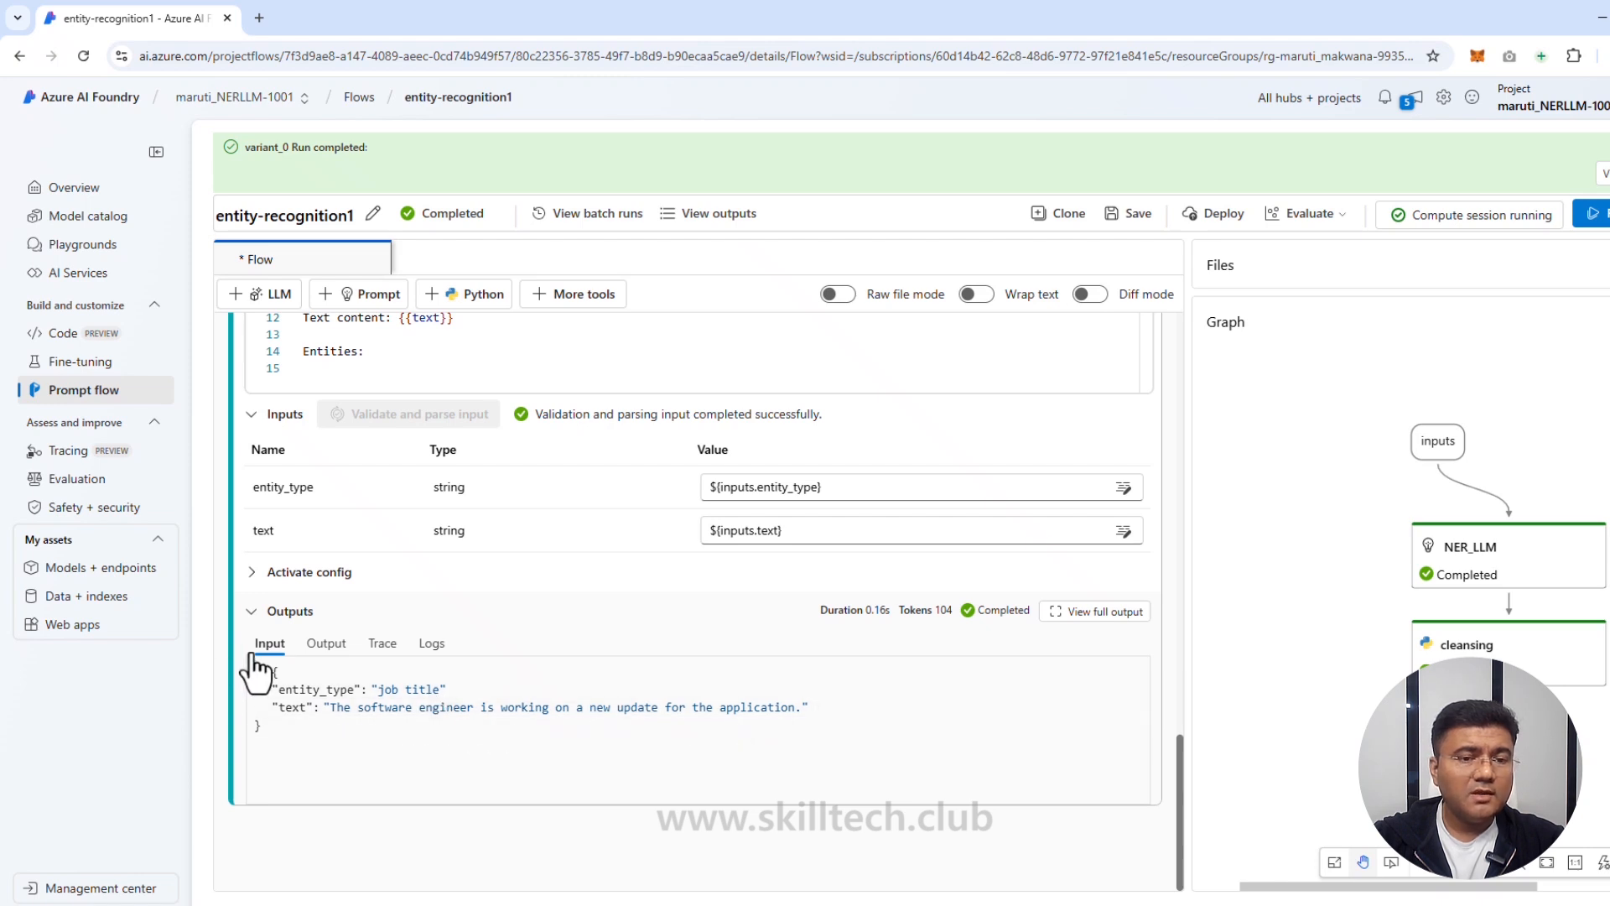
click(326, 648)
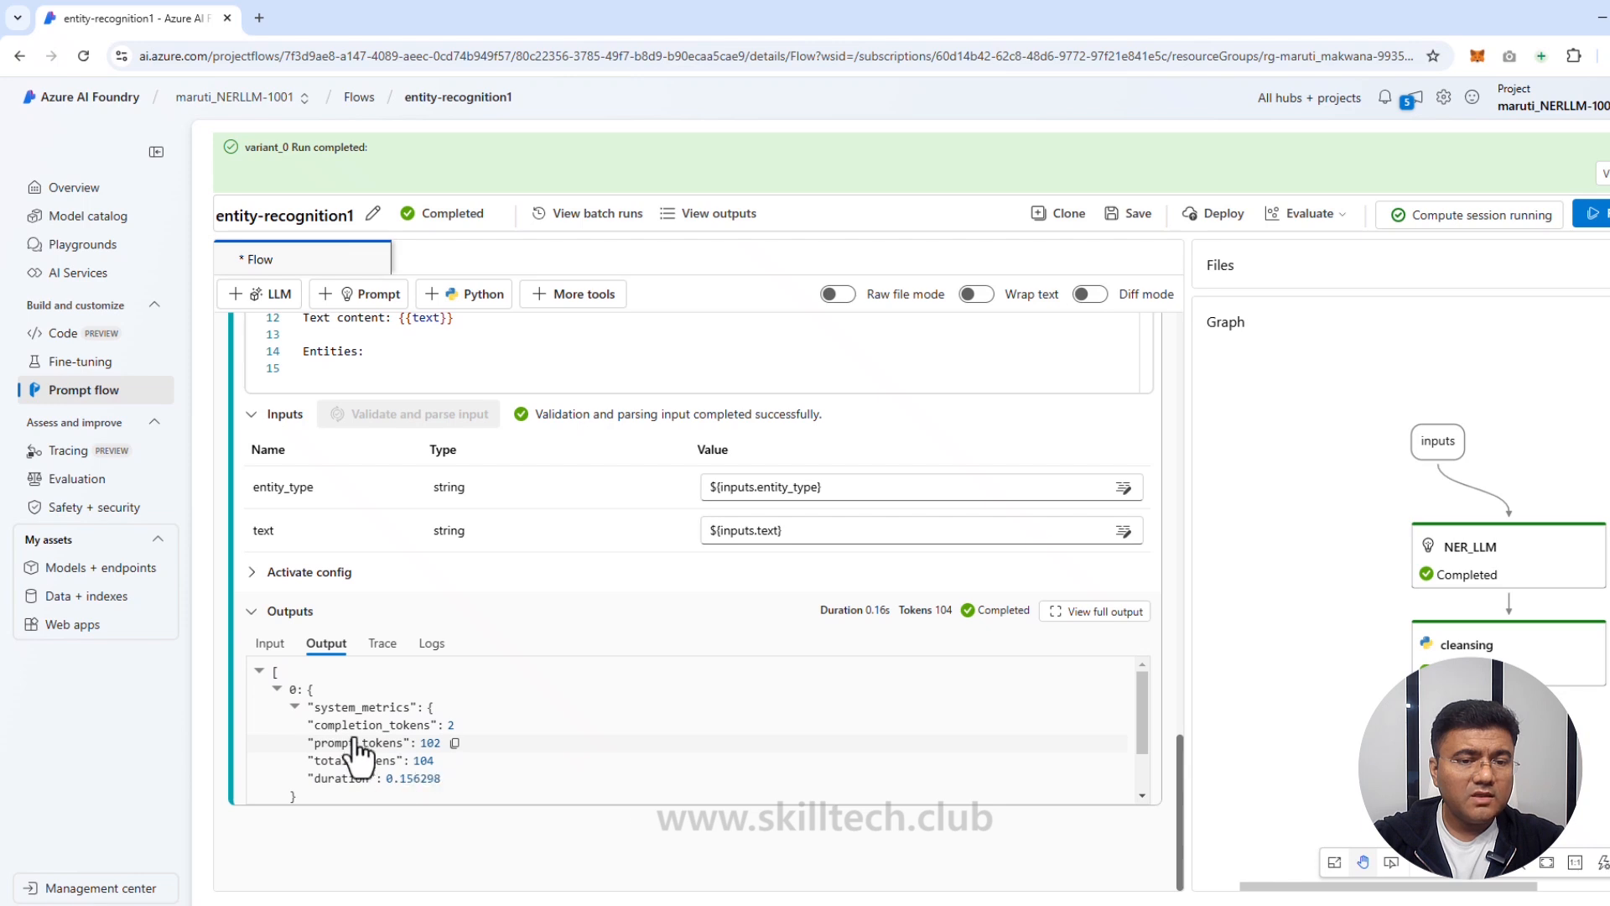
scroll(453, 751, down, 1)
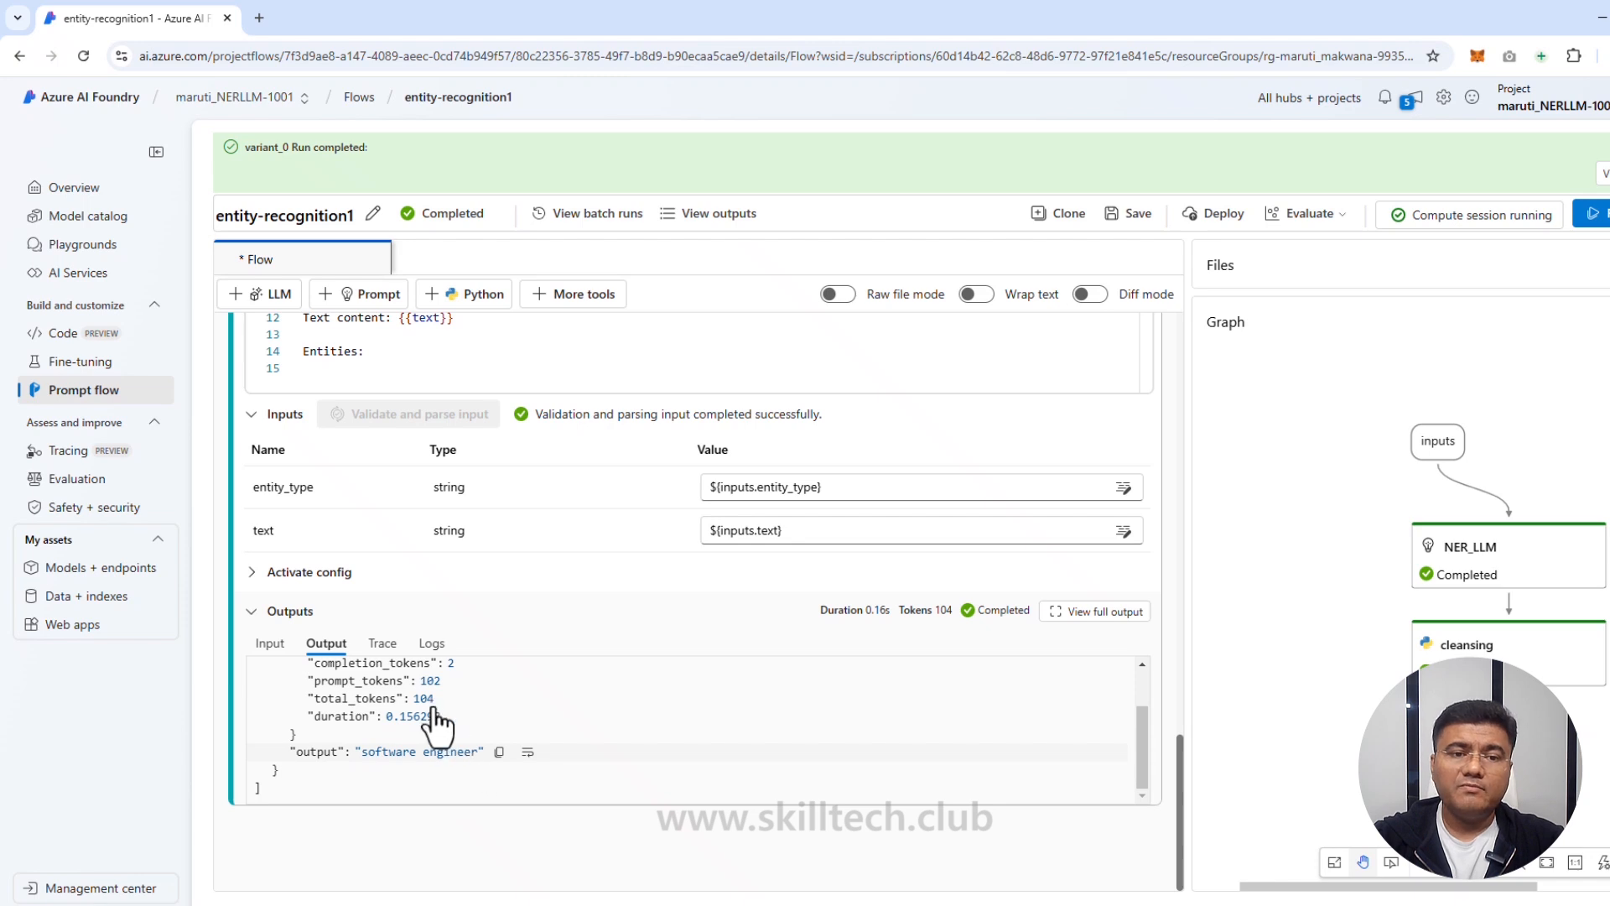
click(383, 645)
click(450, 657)
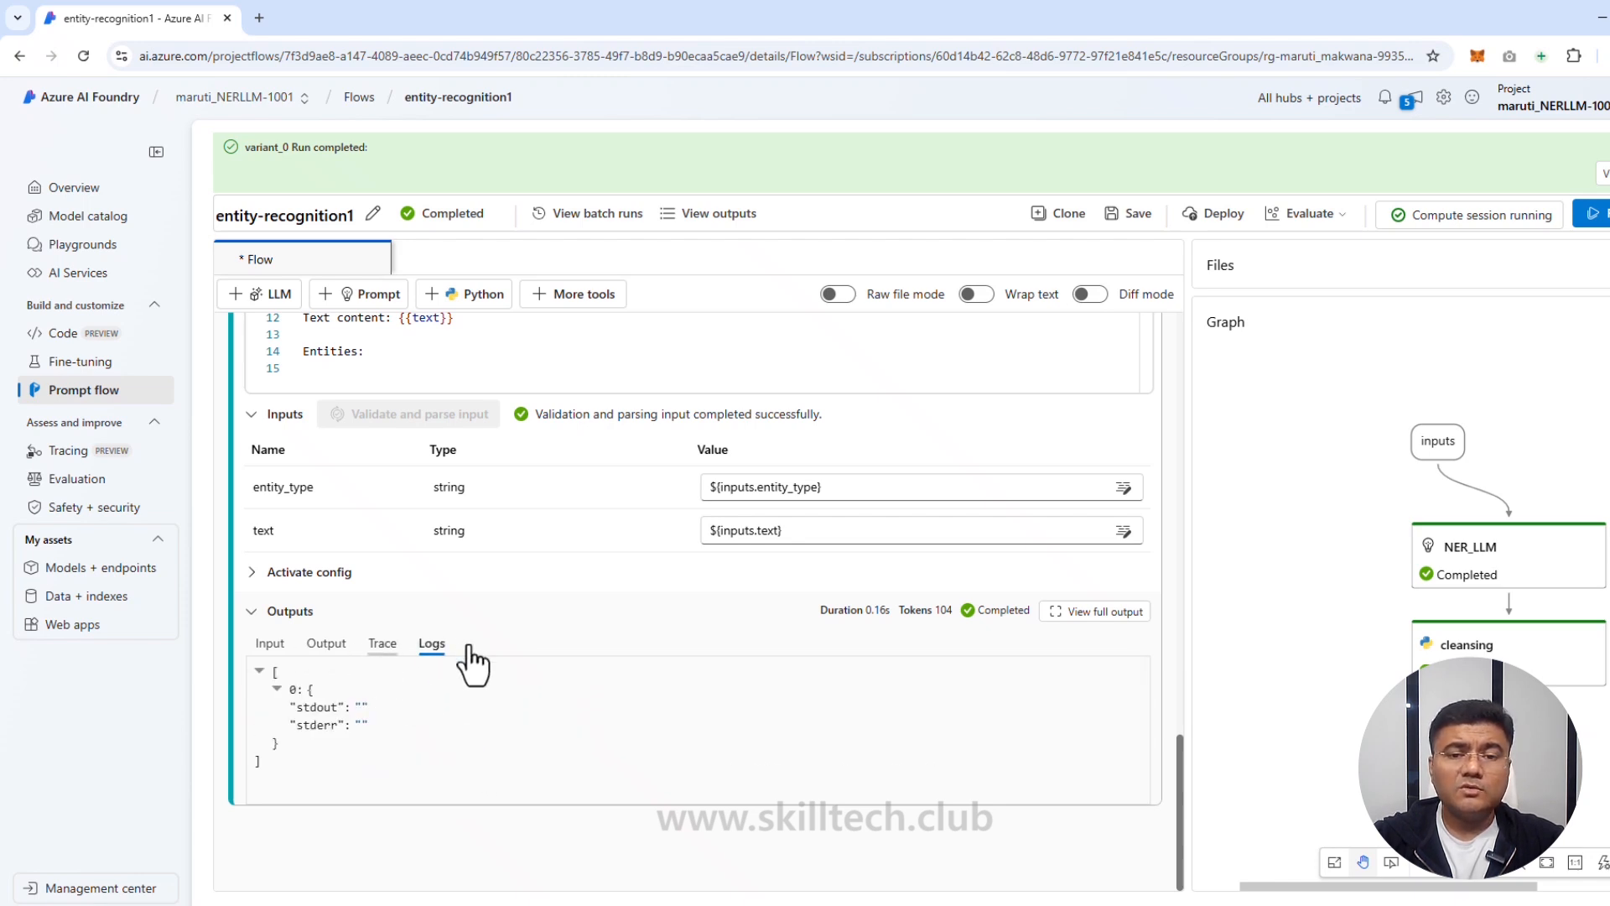
click(326, 644)
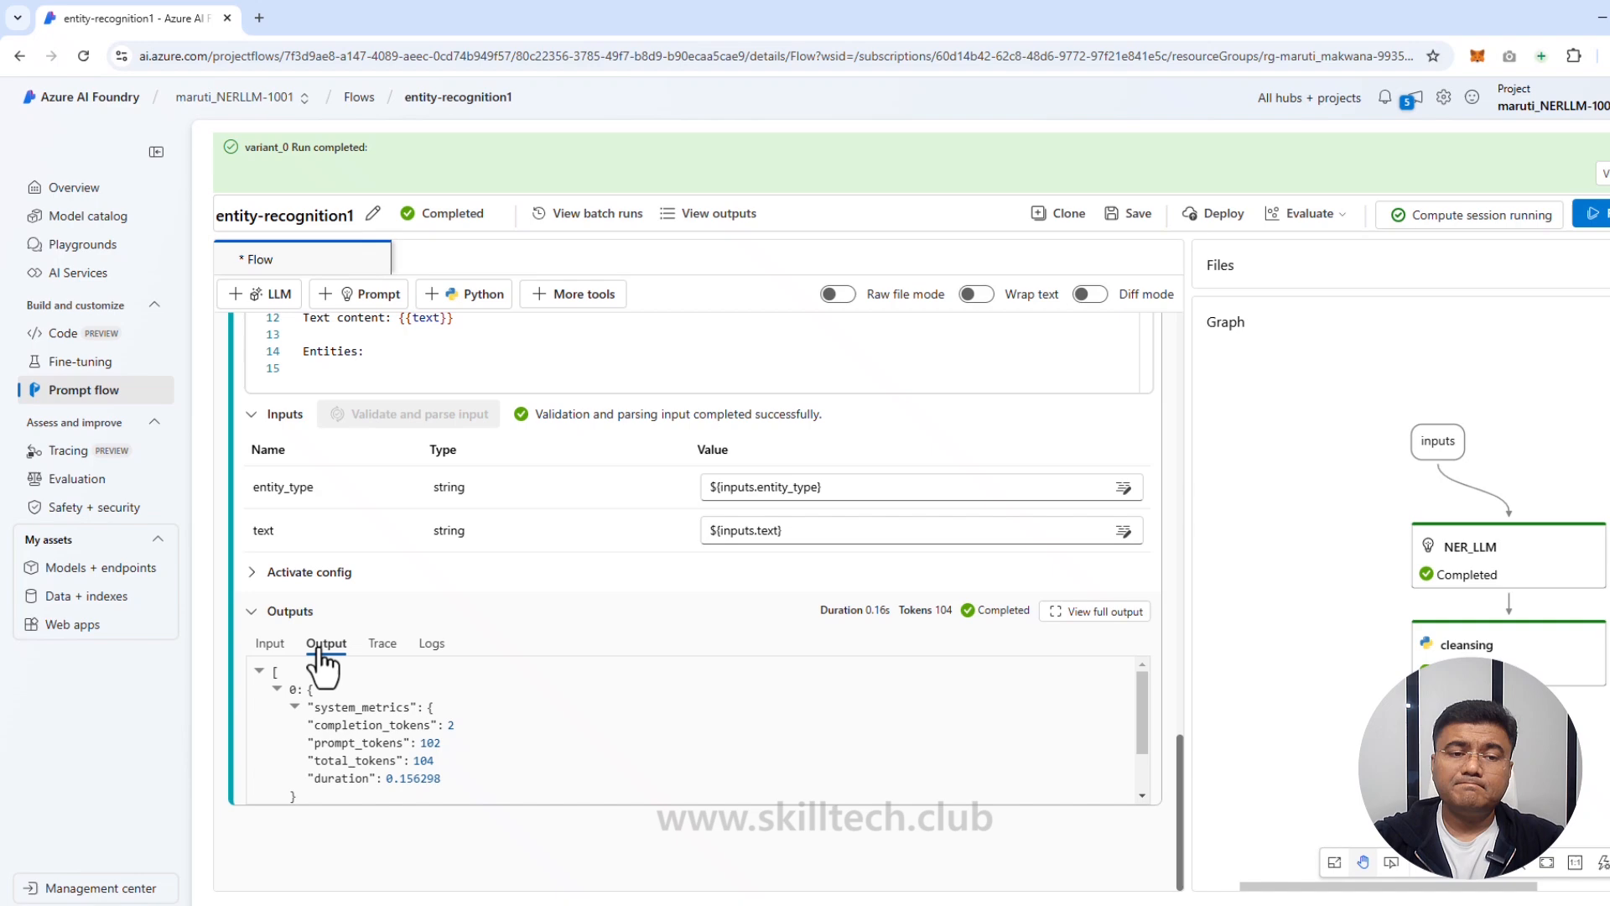
click(269, 644)
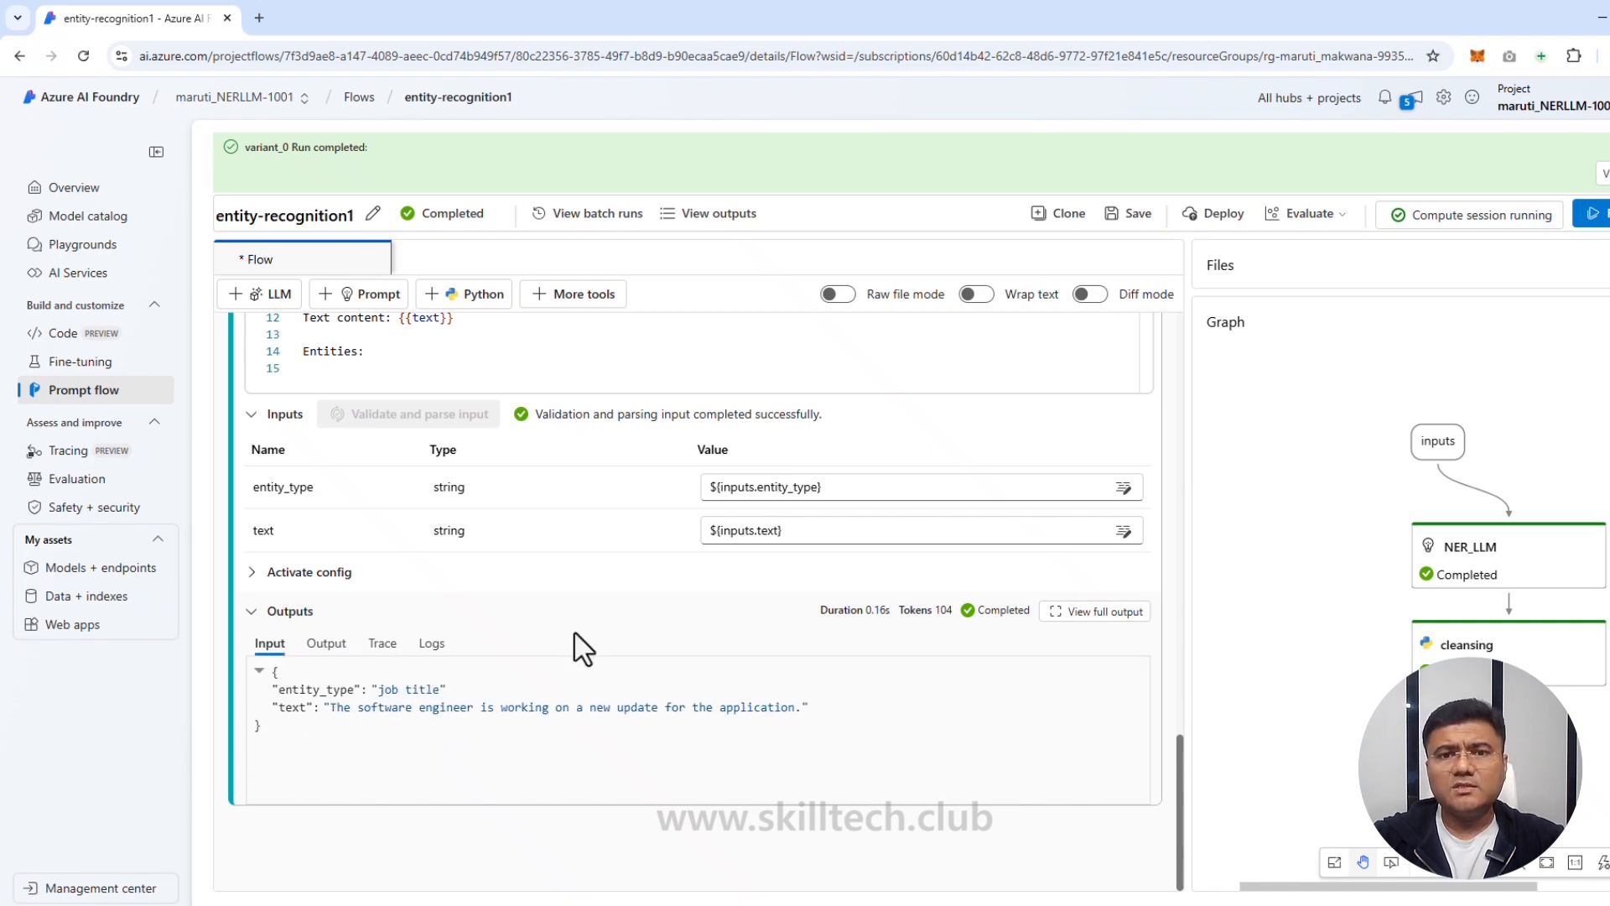
scroll(612, 585, up, 2)
scroll(611, 585, up, 10)
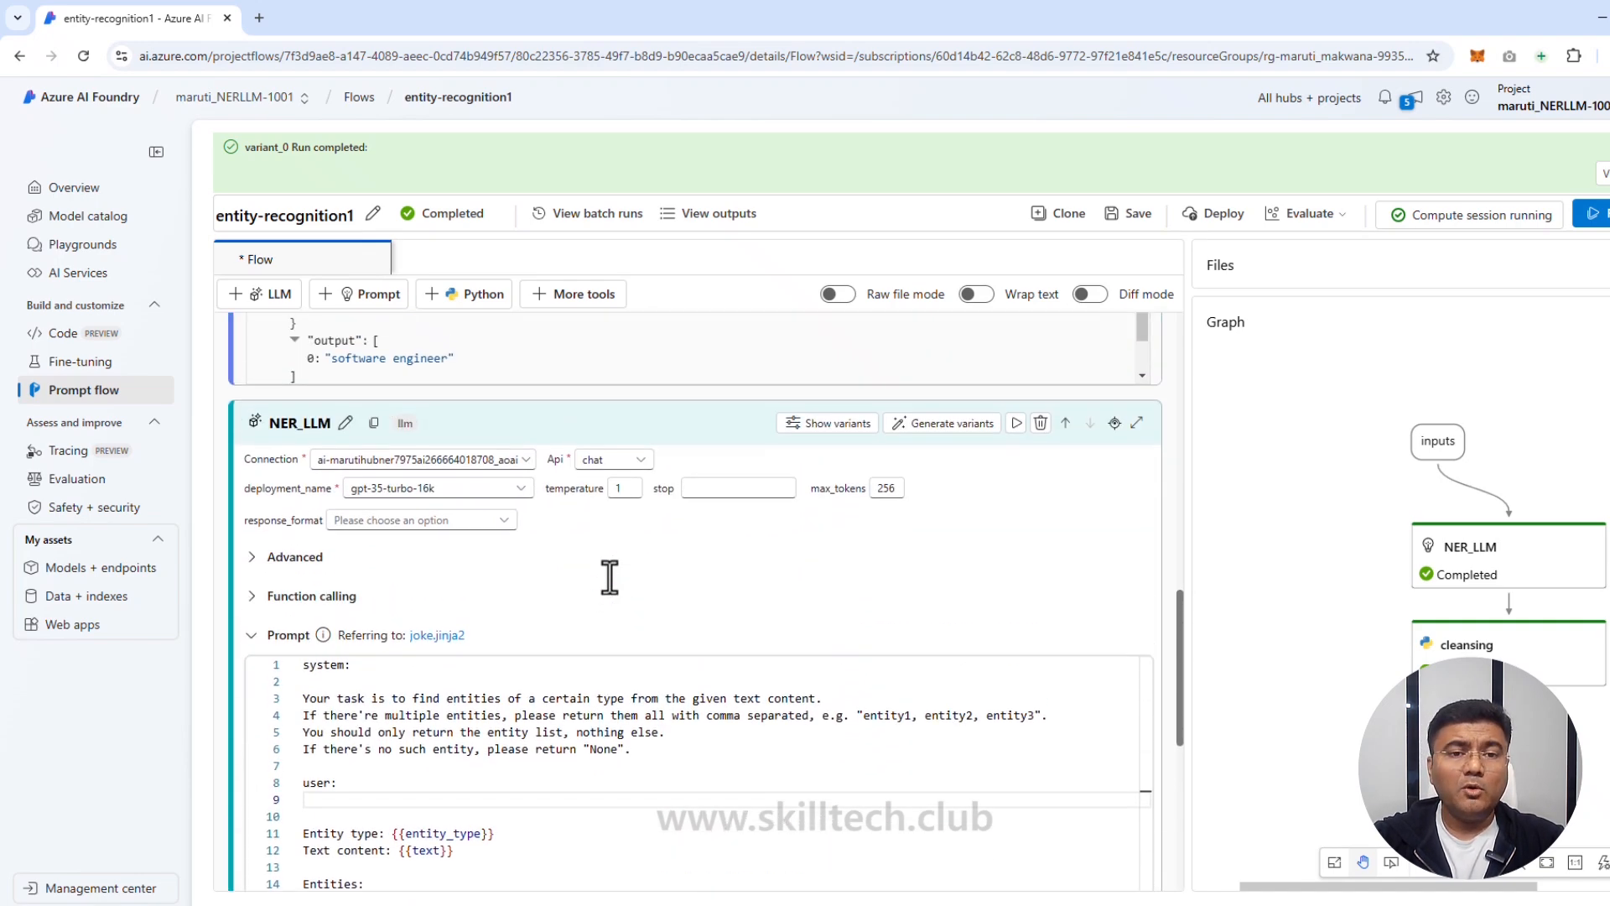
scroll(609, 579, up, 6)
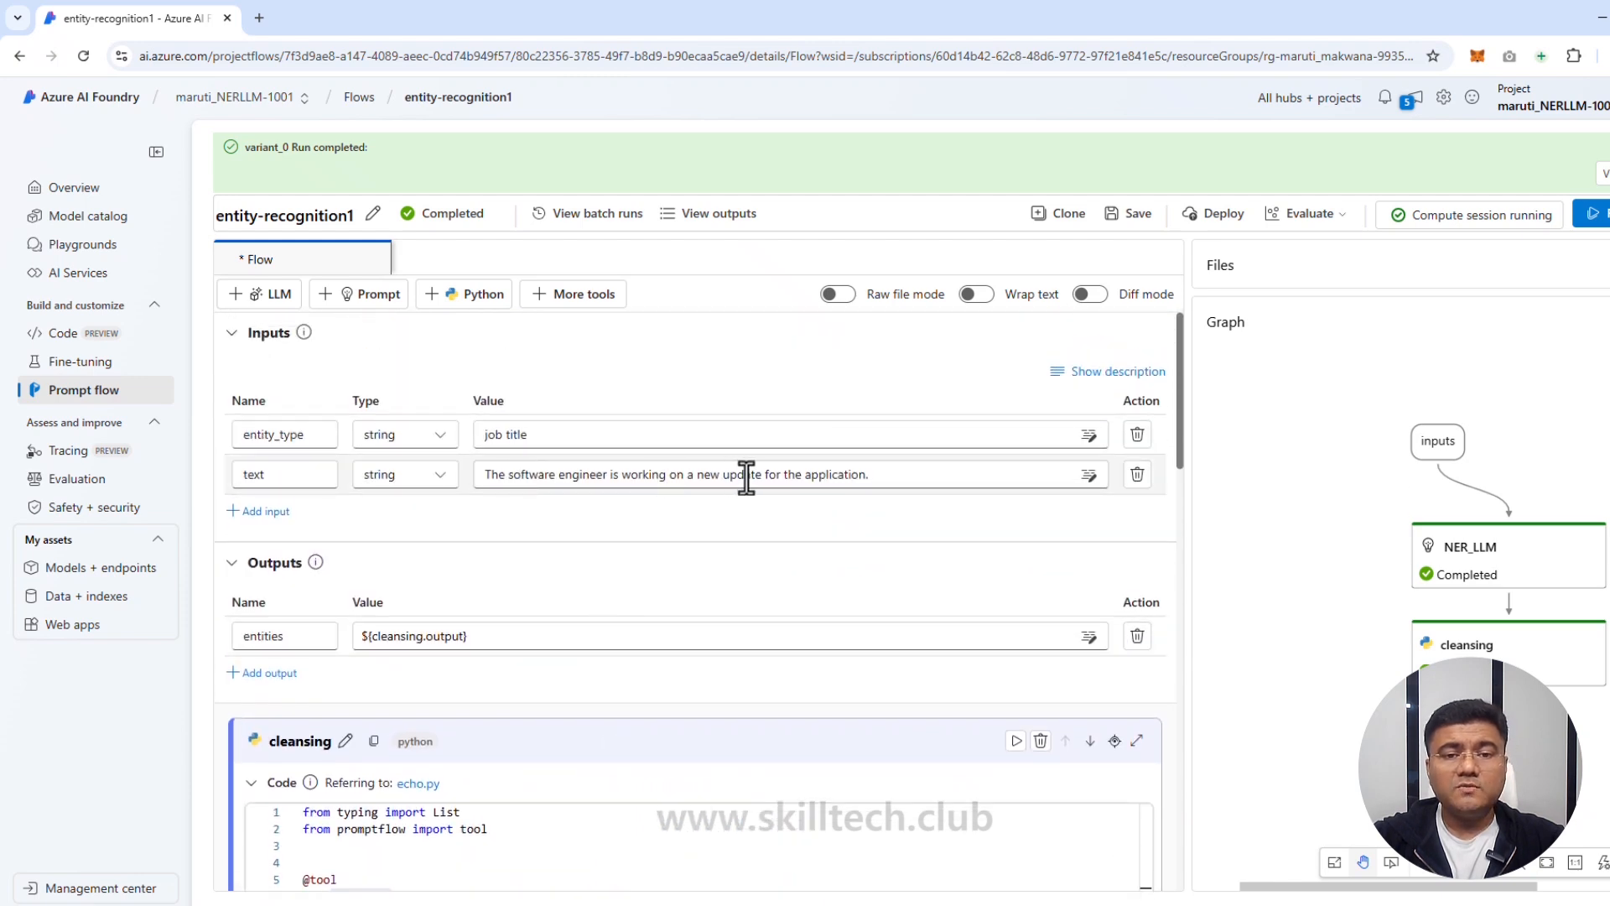
Step: Append the coach clause ending 'learning new concepts' without a final period, then save and rerun
click(887, 478)
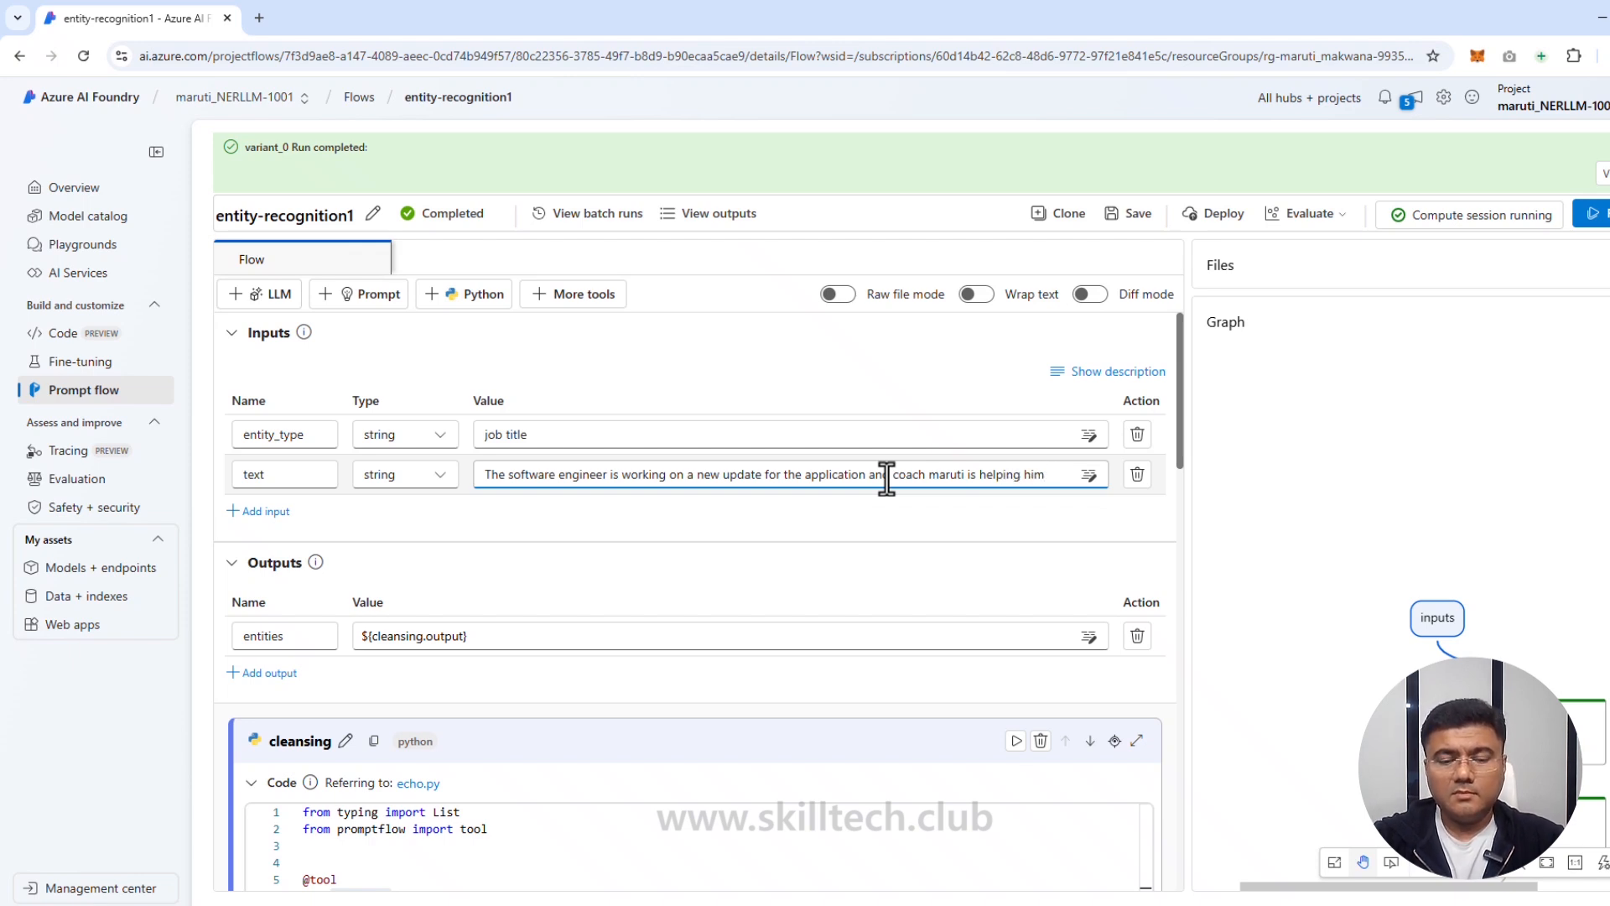
text(rning)
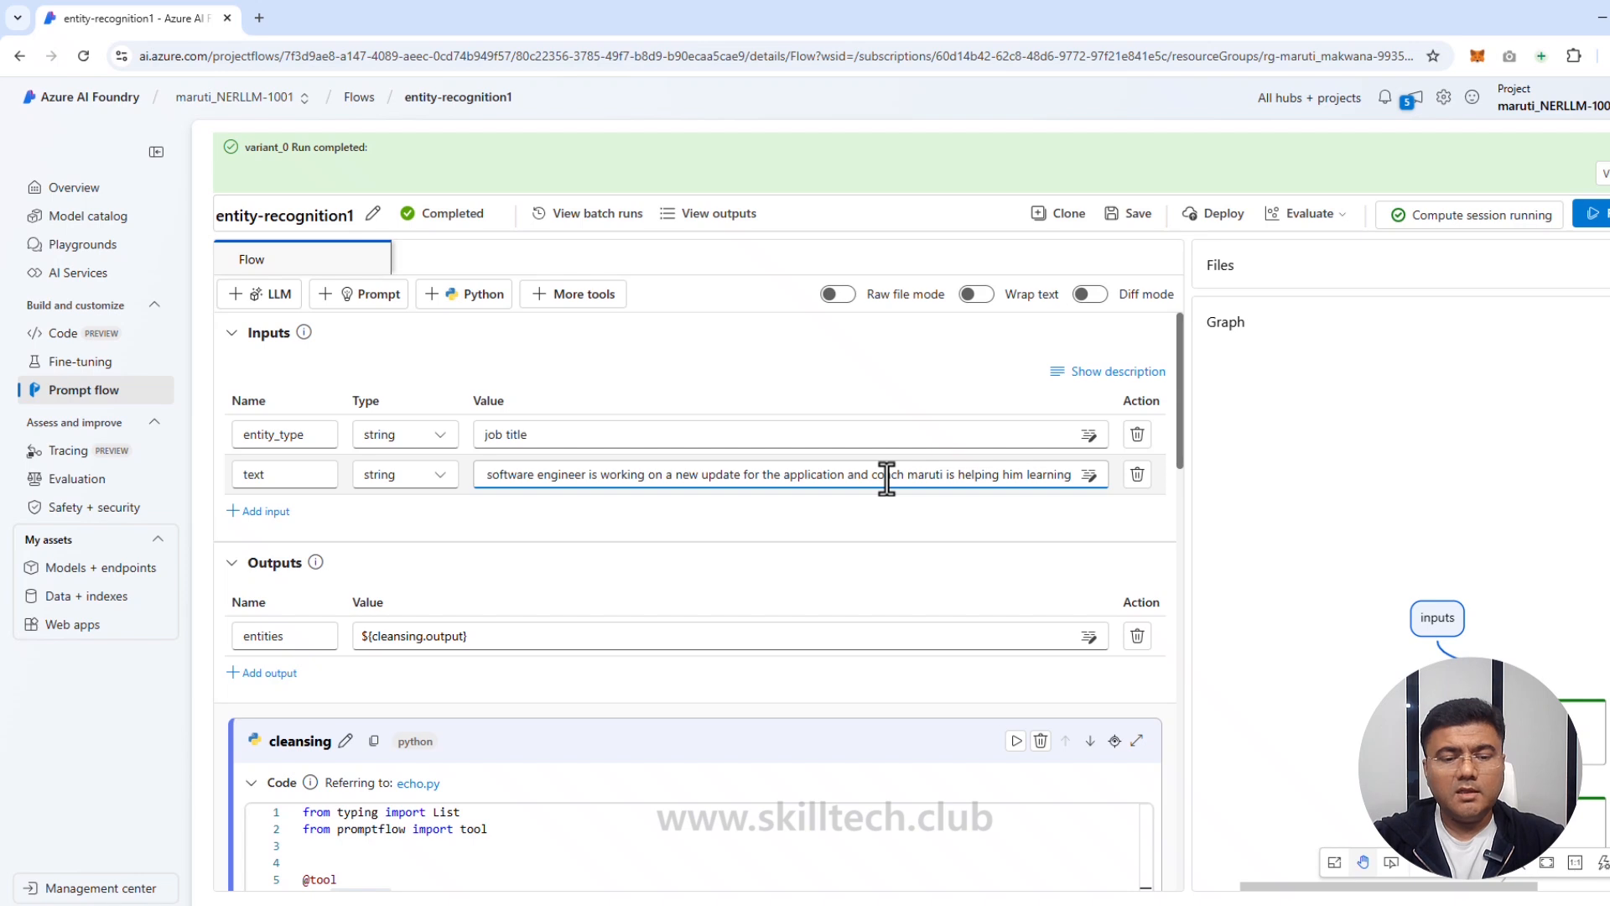
text( new conc)
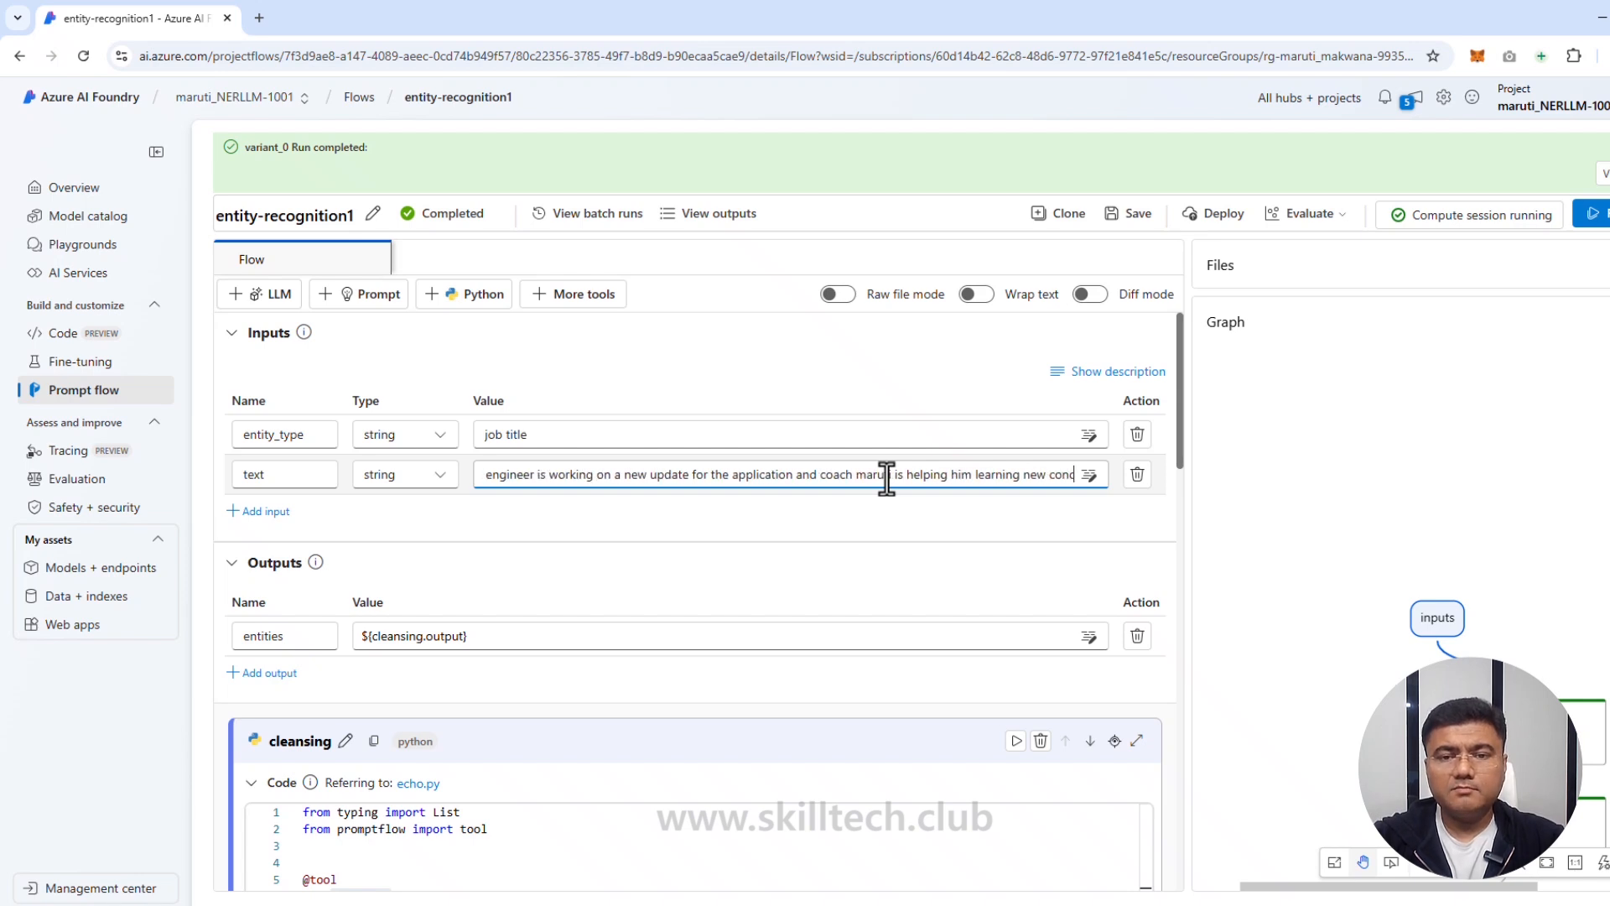
text(epts)
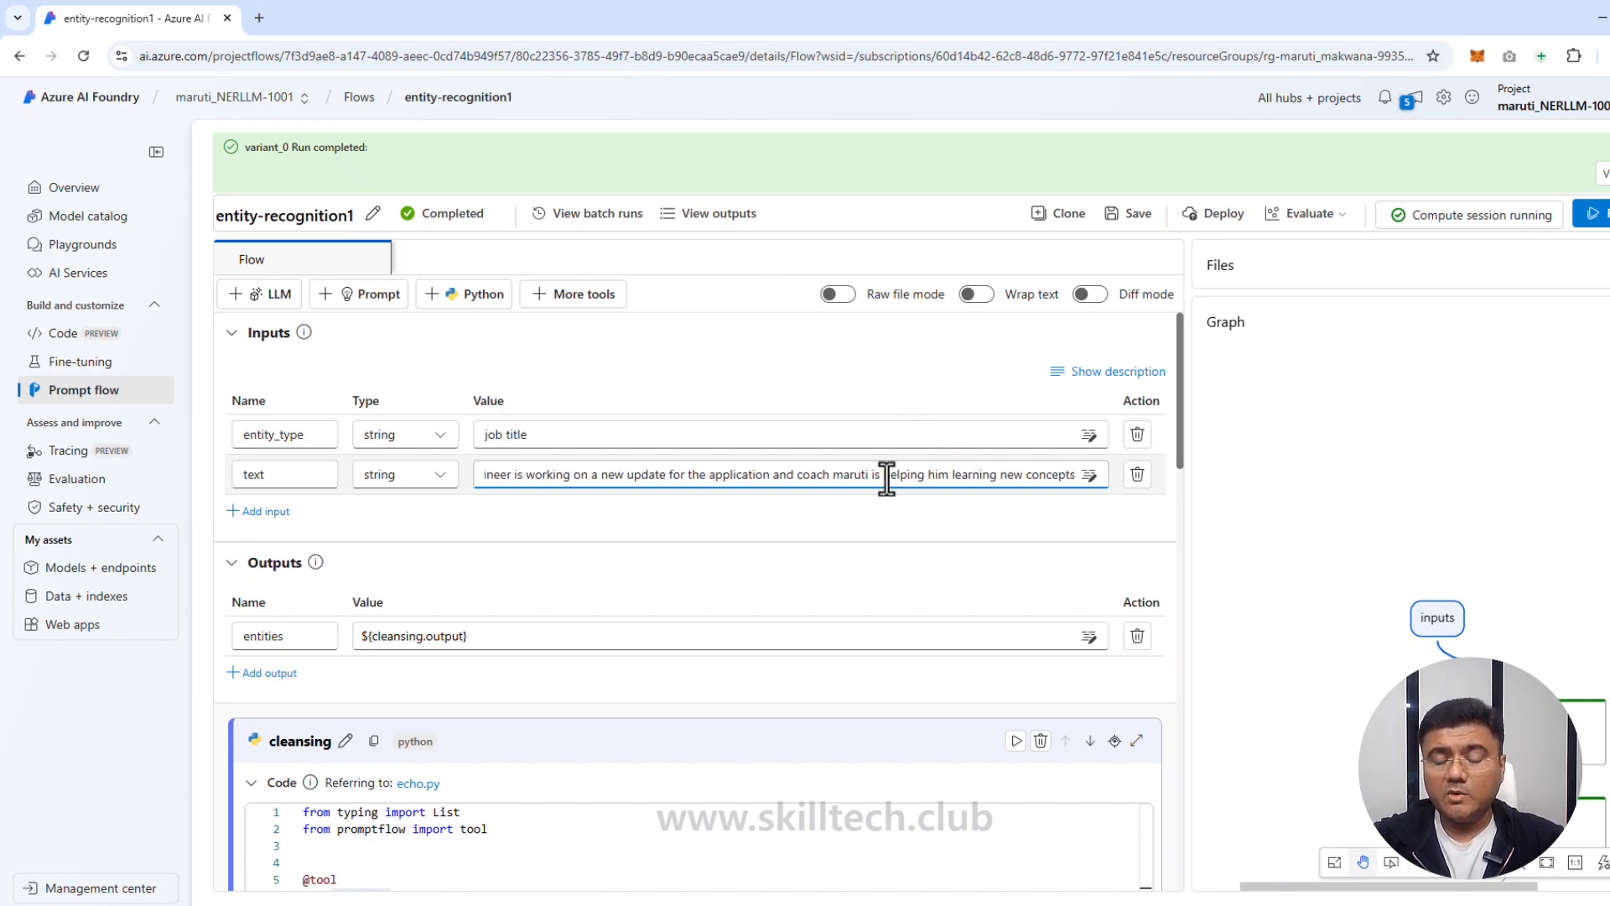
text(.)
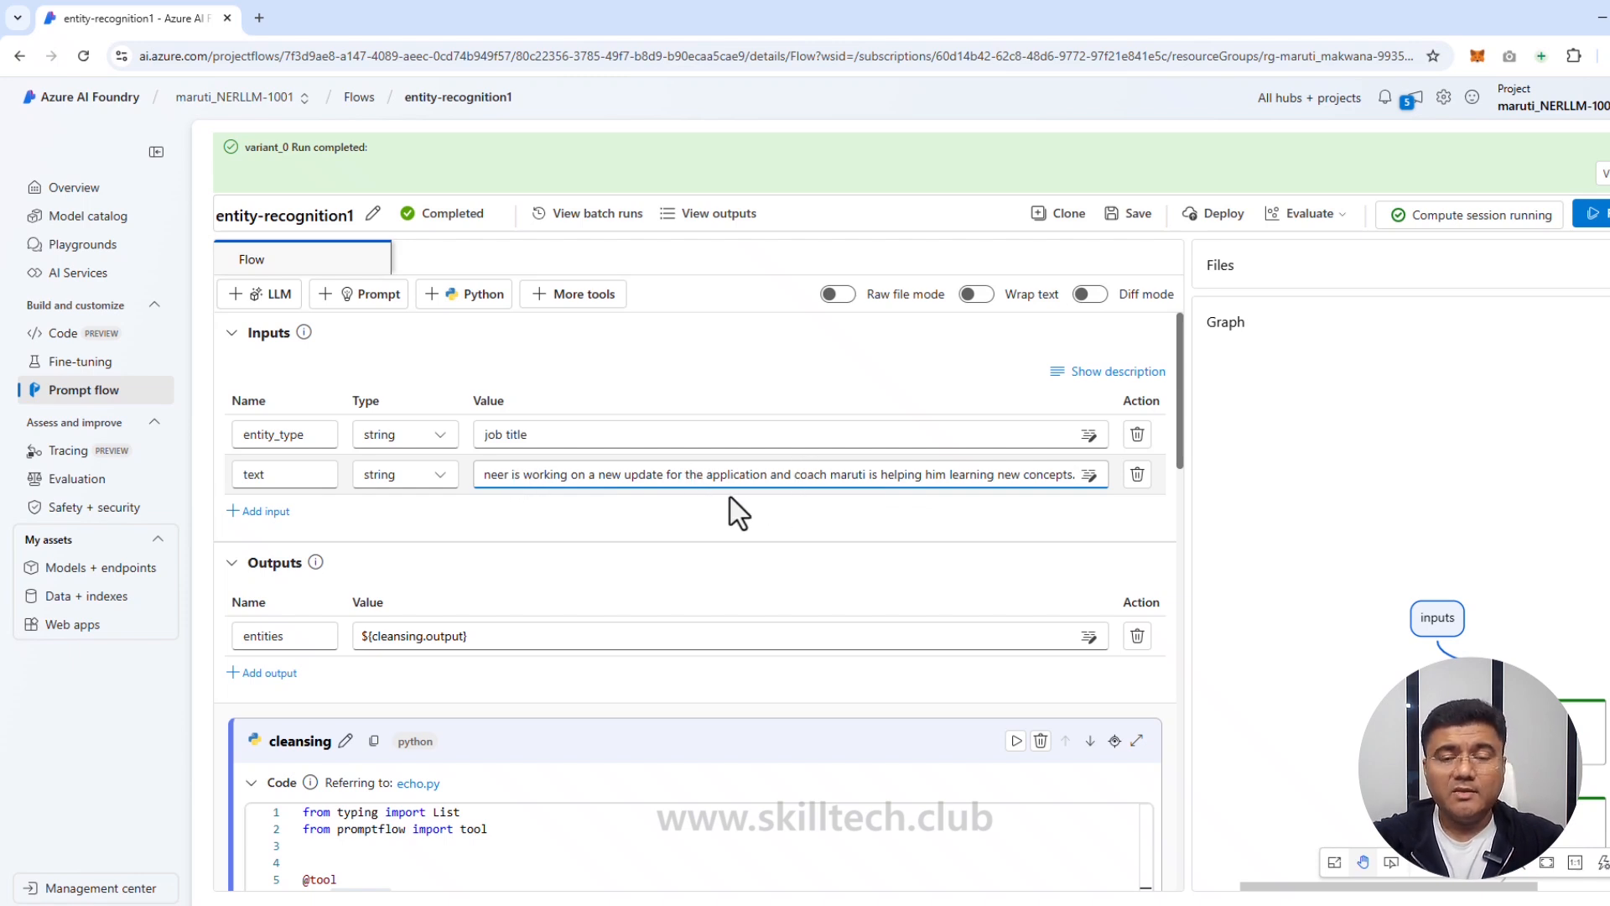
key(BackSpace)
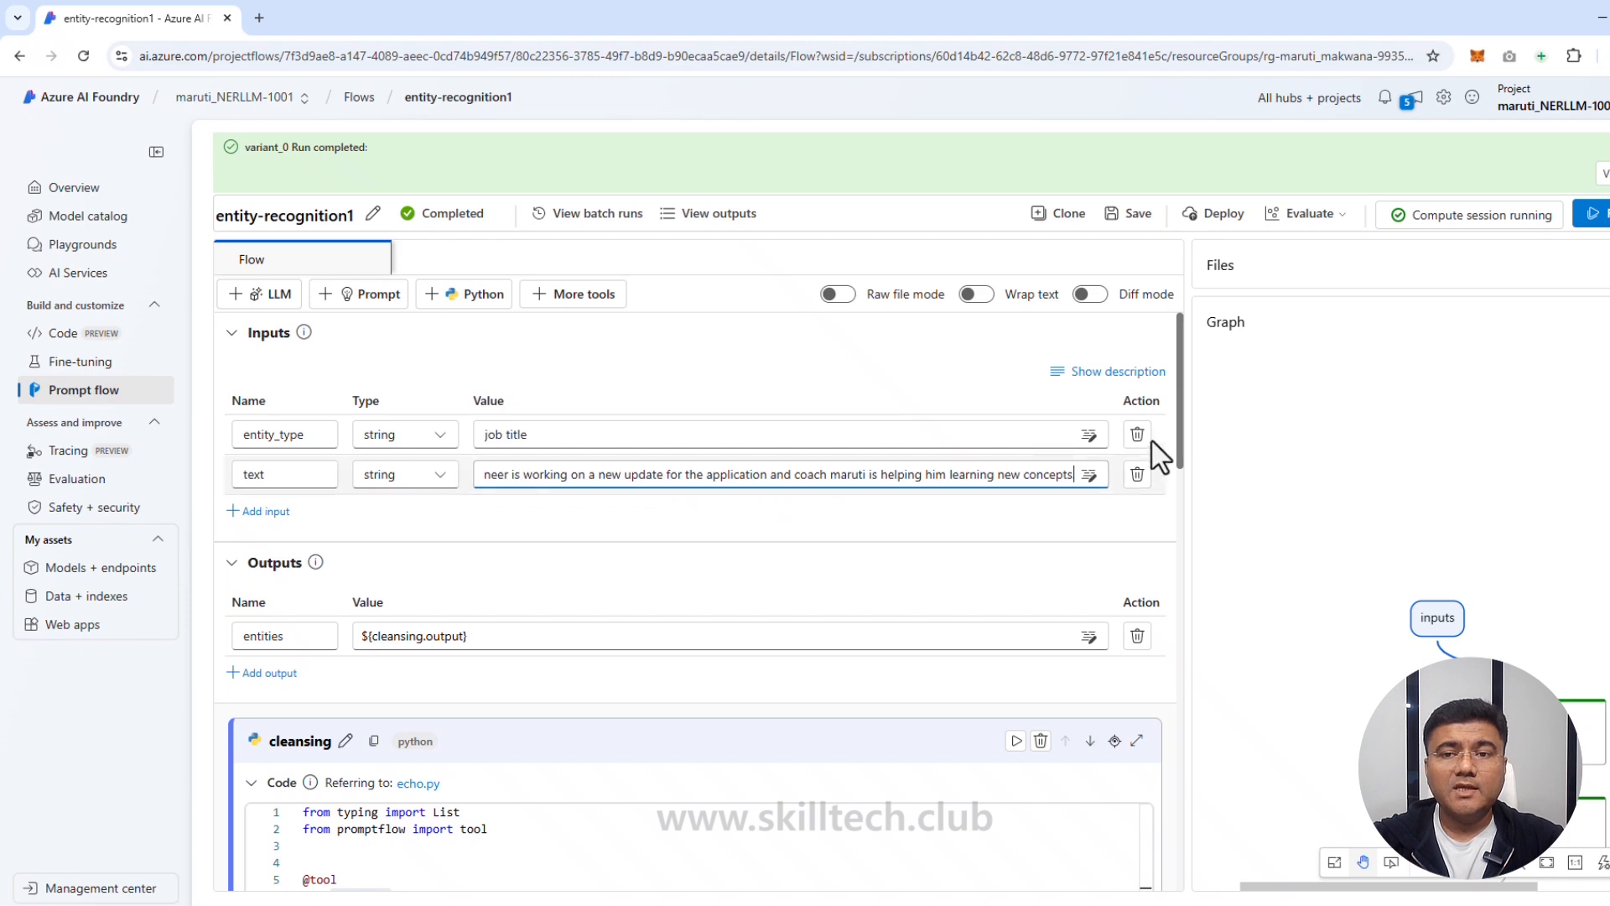
click(1136, 215)
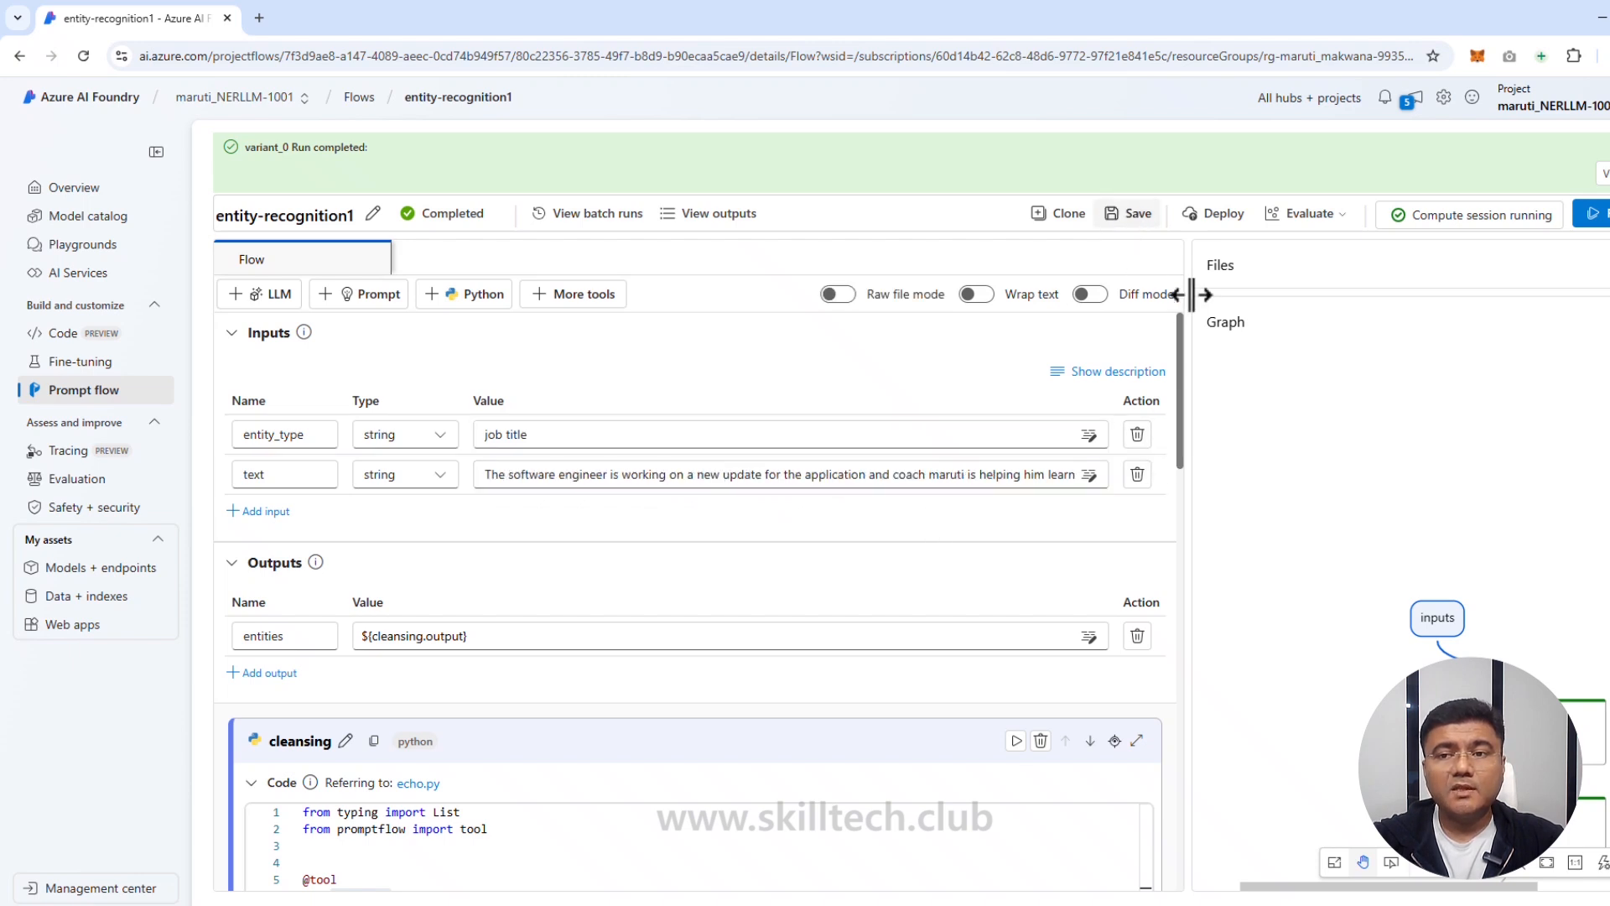
click(1596, 216)
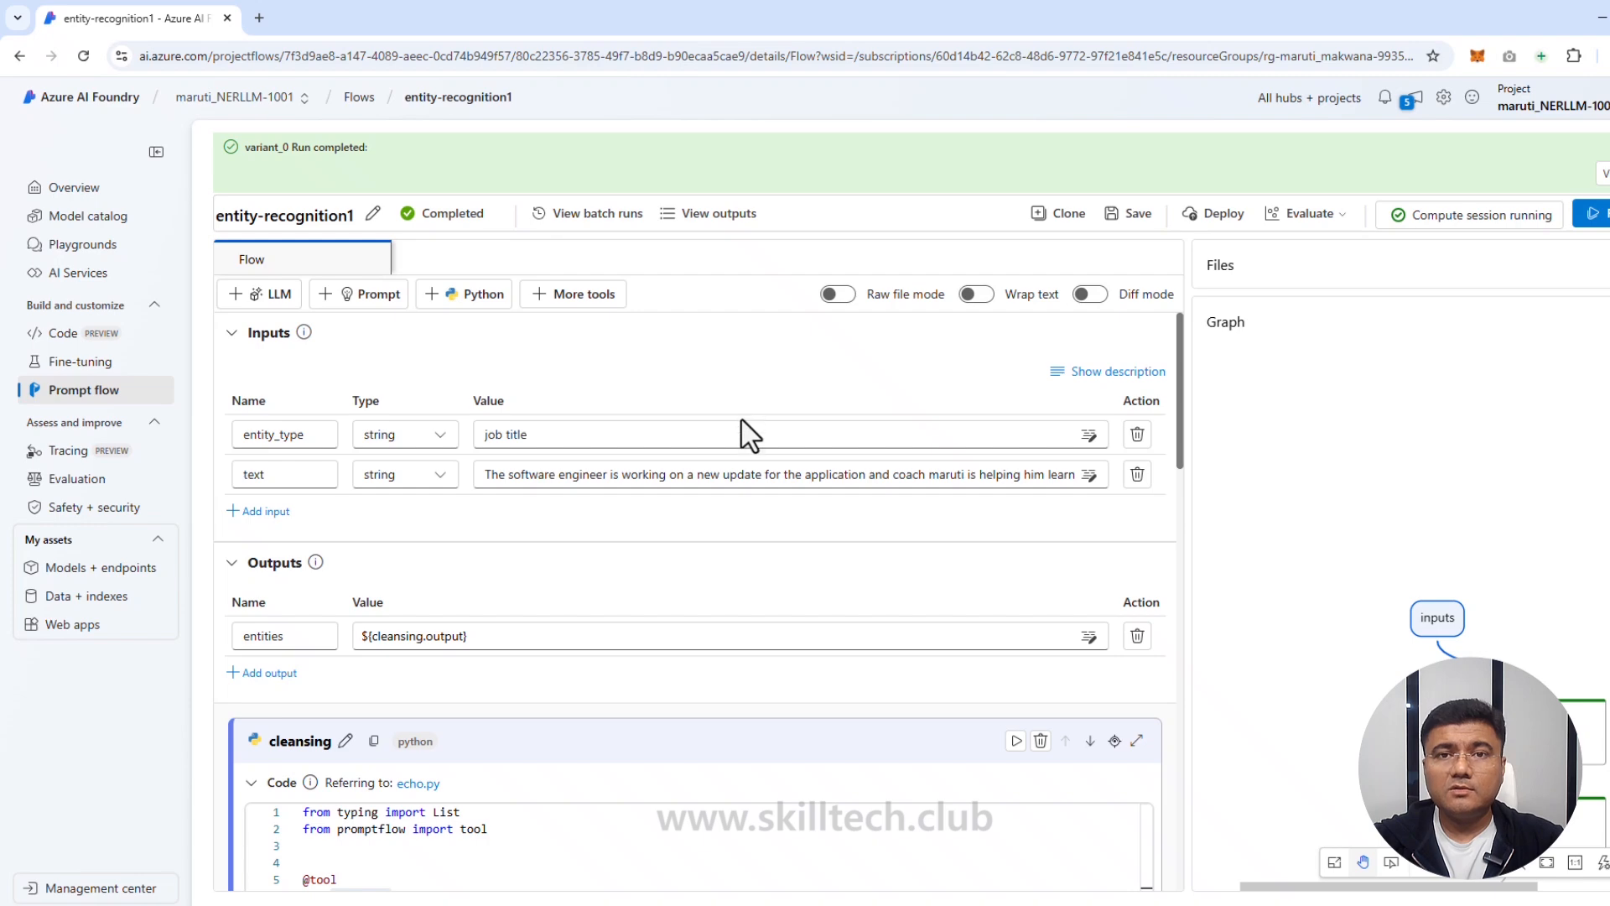
Step: Compare NER_LLM's input sentence with its output, highlighting the extracted titles software engineer and coach
scroll(747, 435, down, 15)
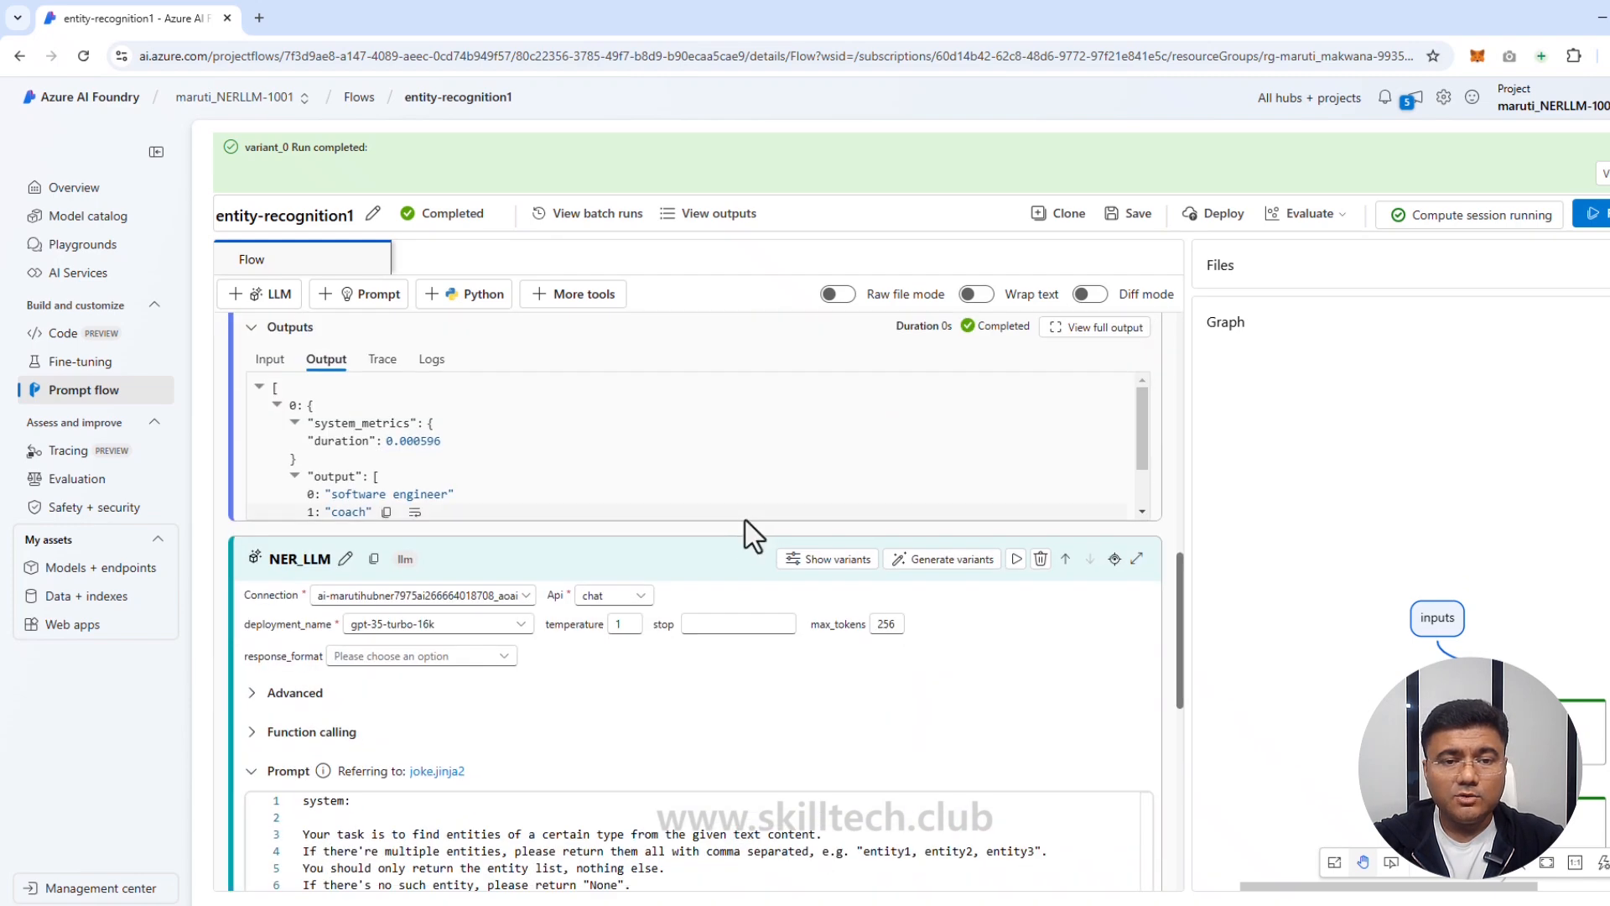
scroll(754, 535, down, 3)
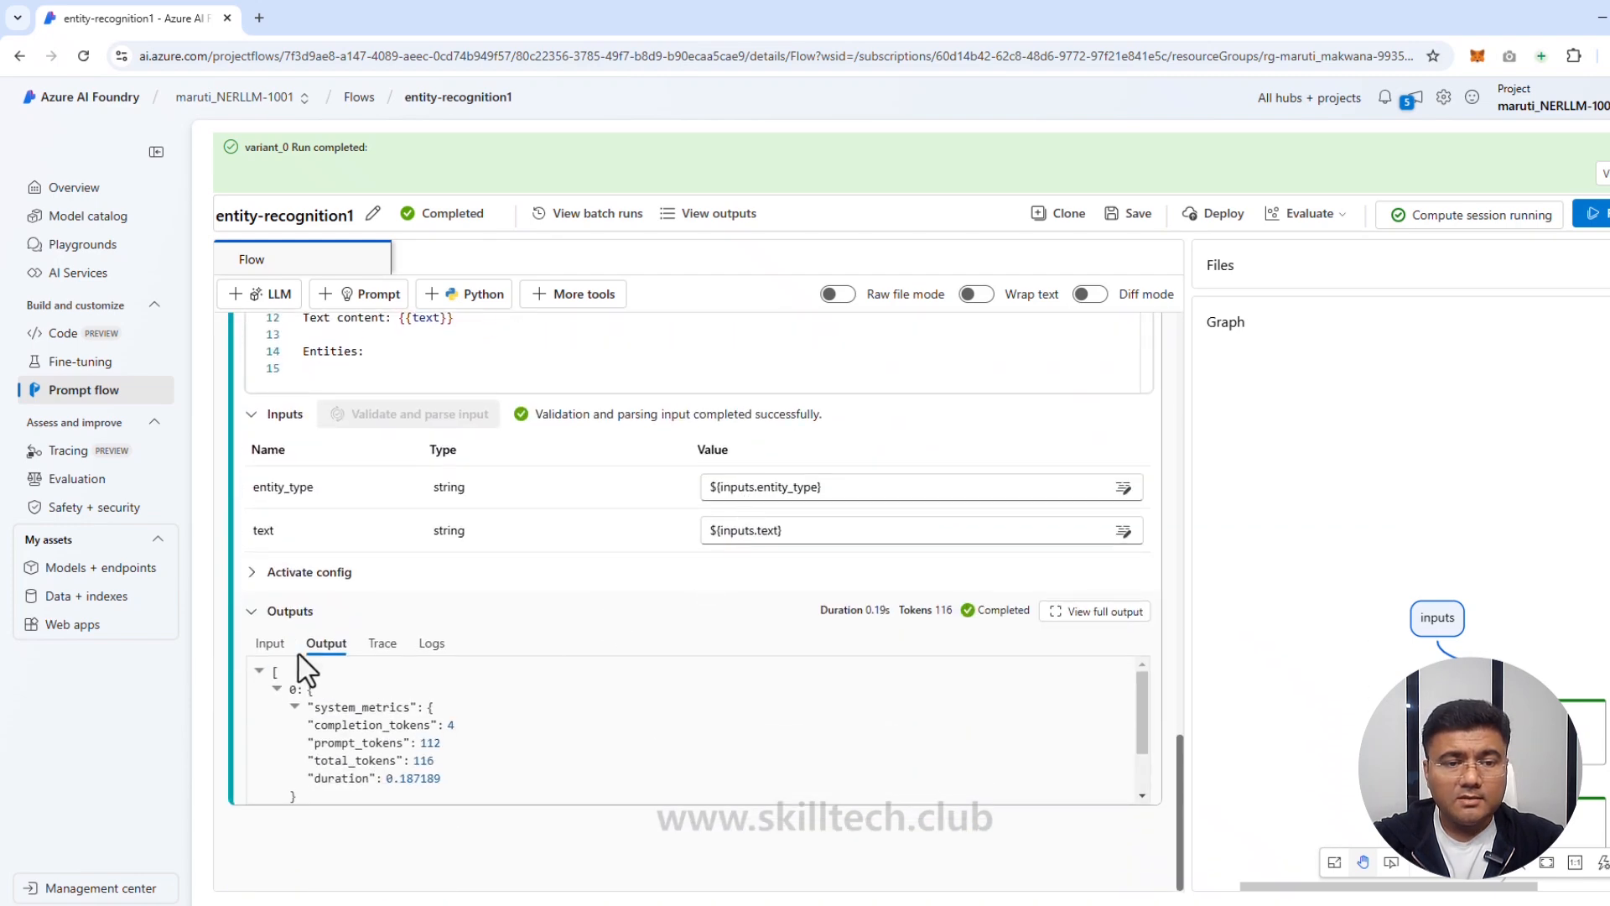
click(265, 647)
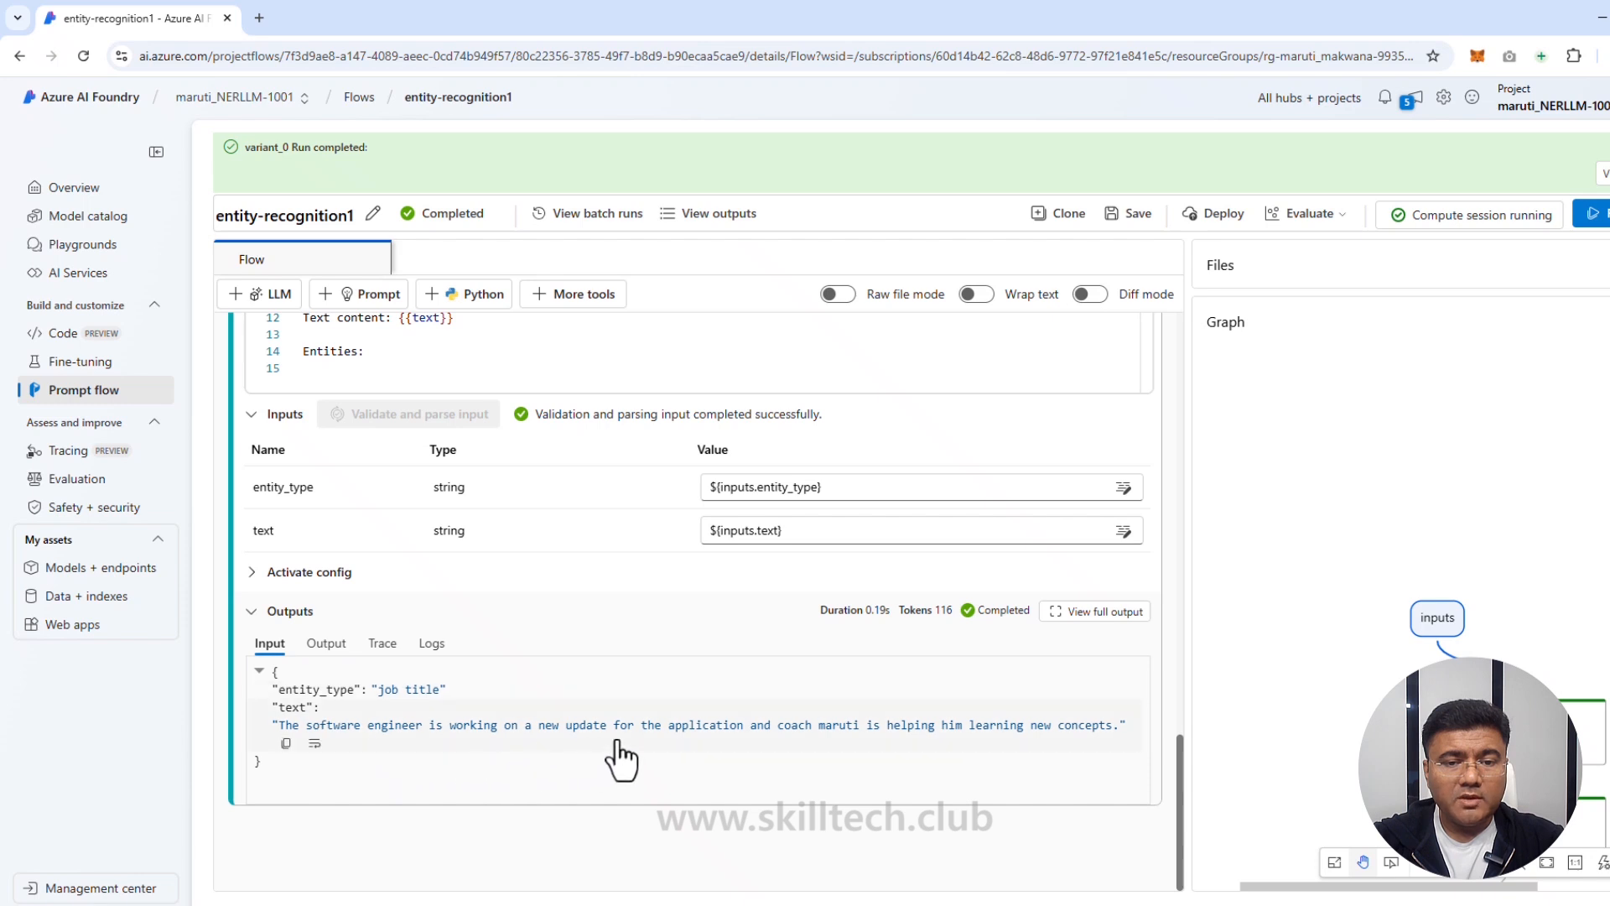
click(327, 643)
scroll(385, 736, down, 1)
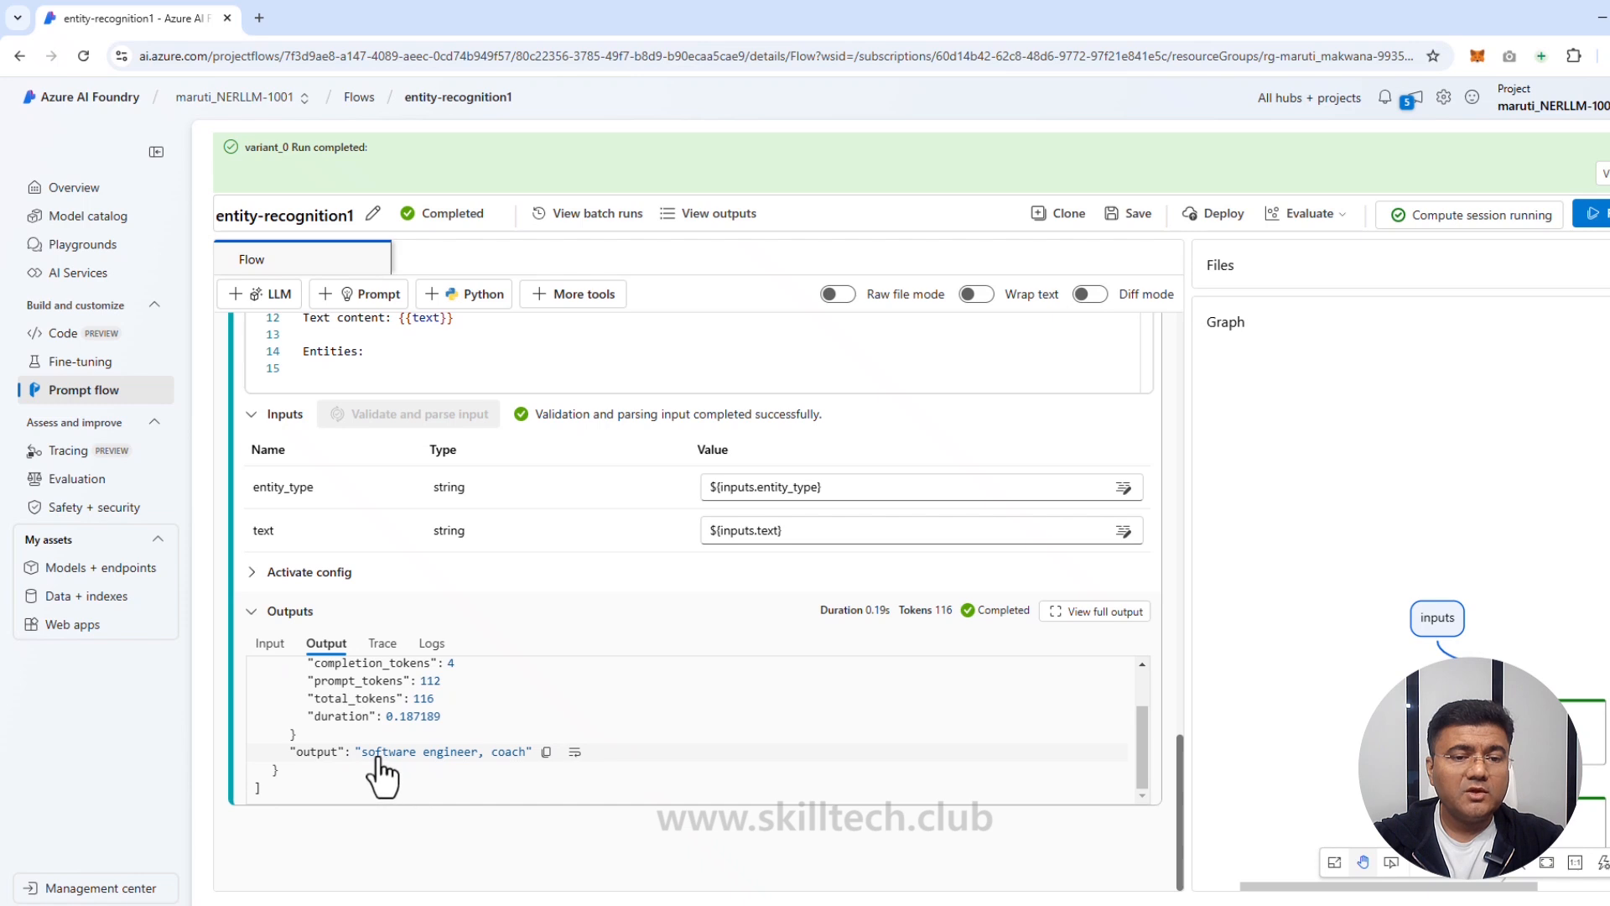
drag(367, 754, 453, 754)
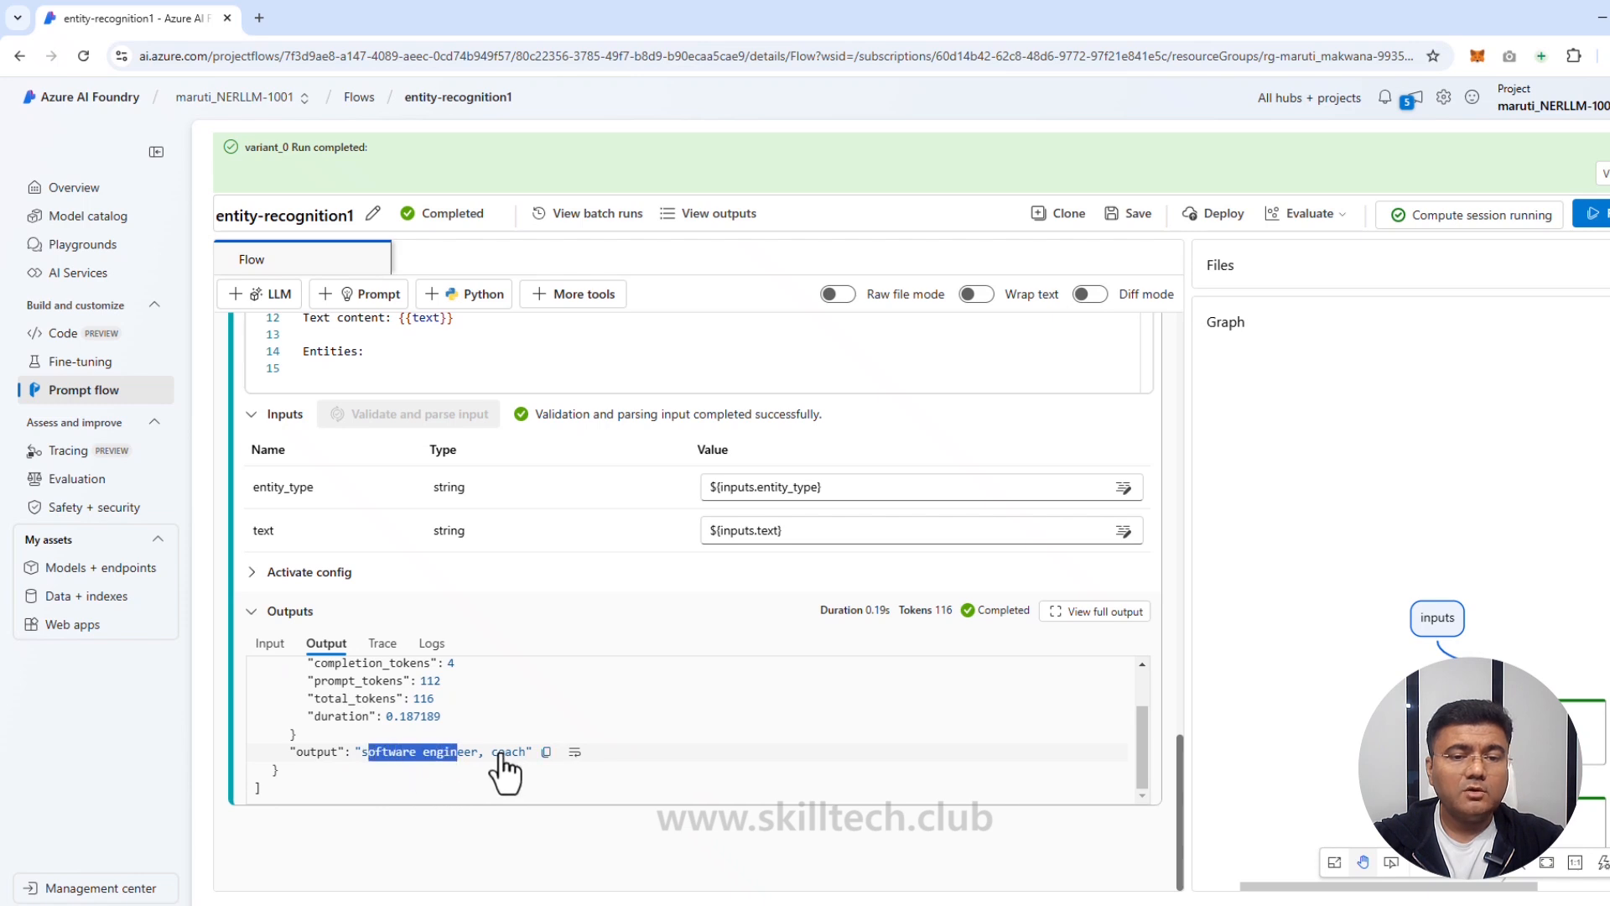
drag(499, 752, 527, 752)
click(269, 647)
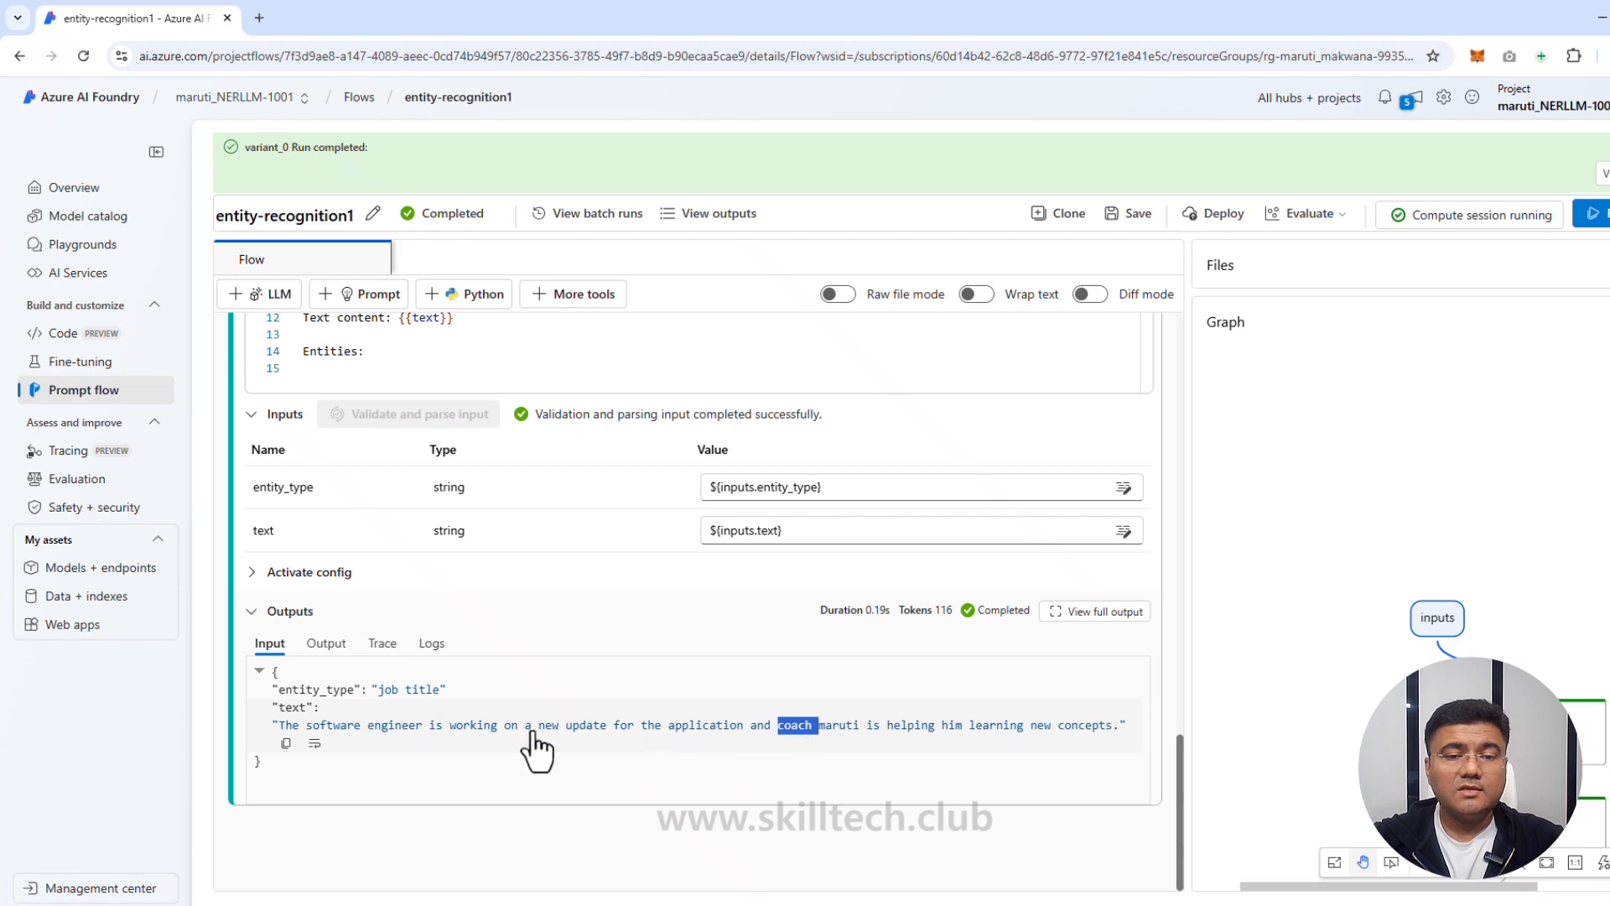
drag(320, 726, 414, 731)
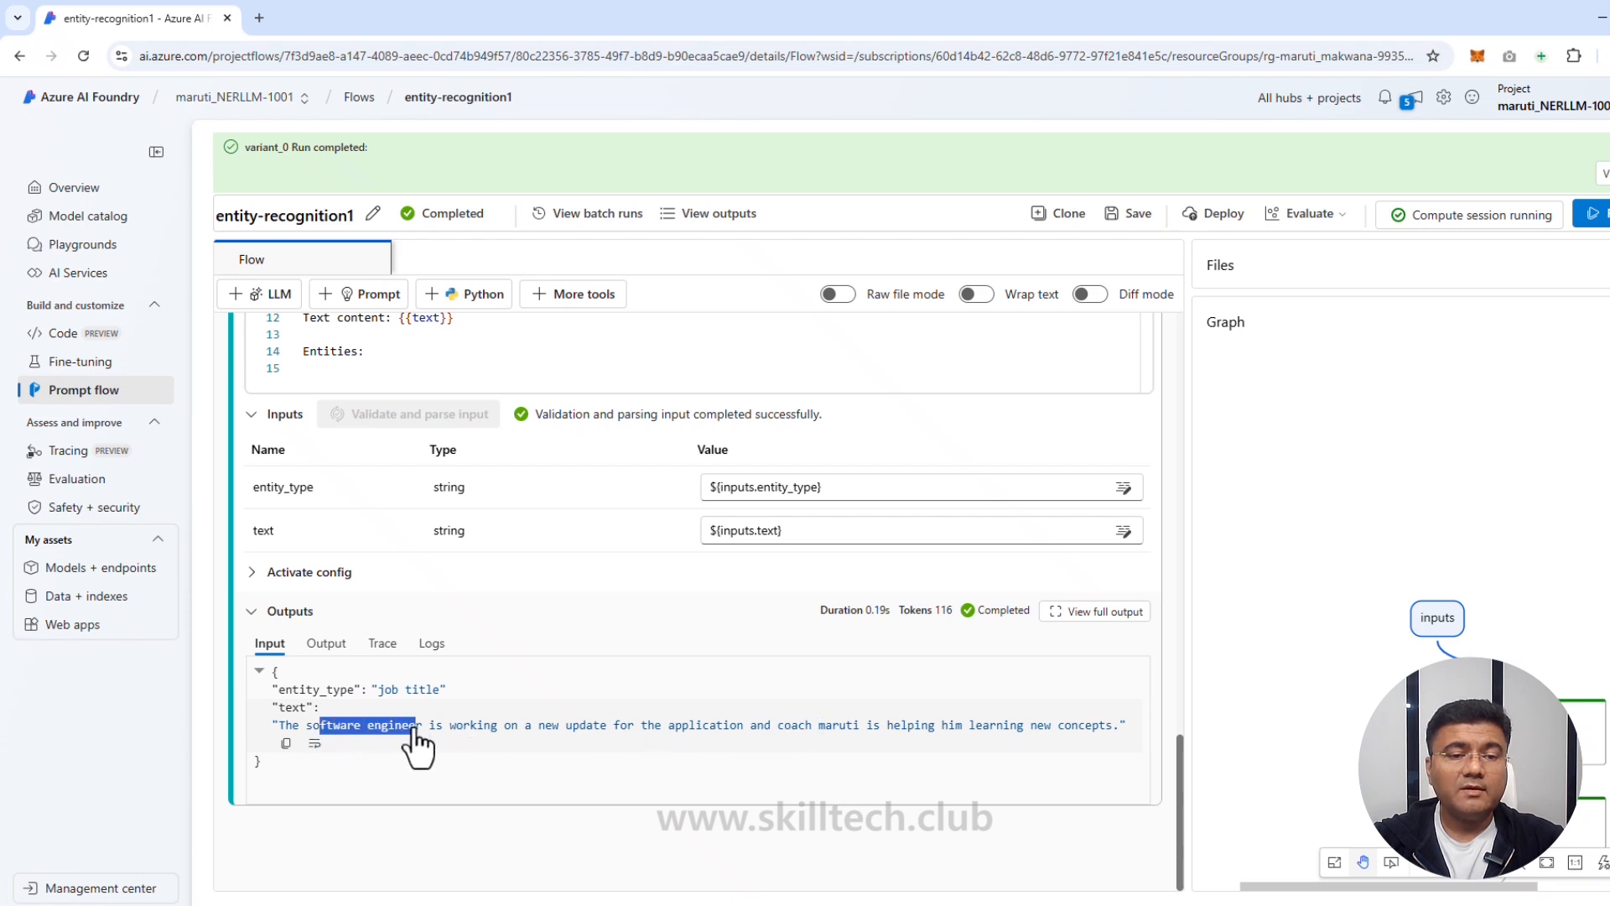